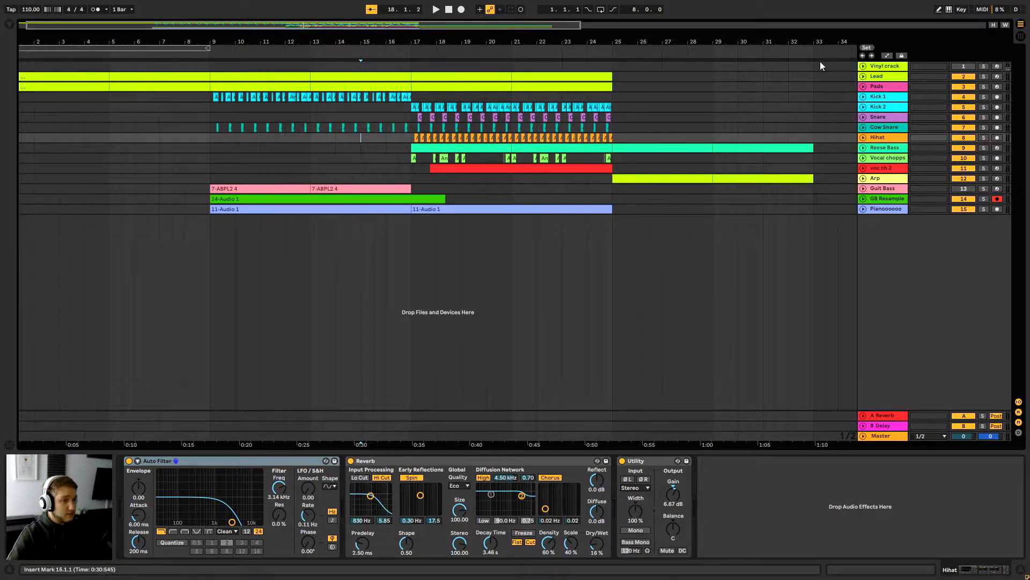
Unfold and solo the Lead track, and play it back from bar 1.
click(862, 76)
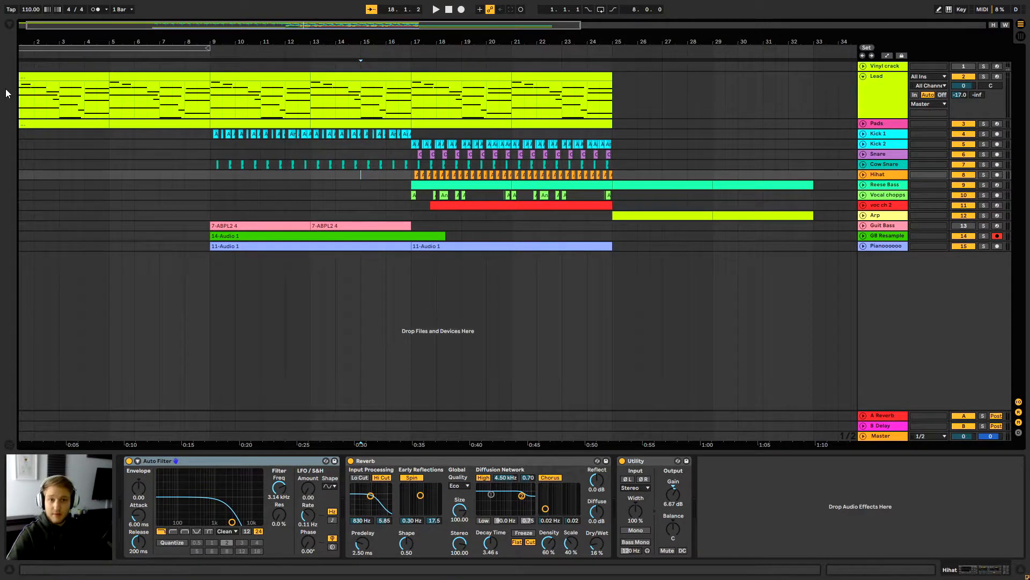
drag(47, 42, 58, 43)
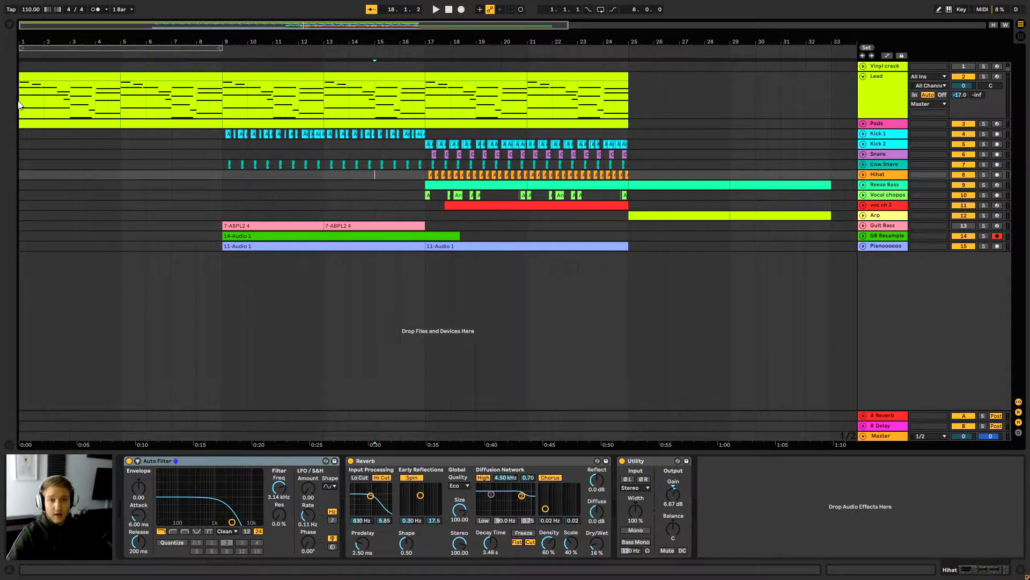
click(22, 103)
click(983, 76)
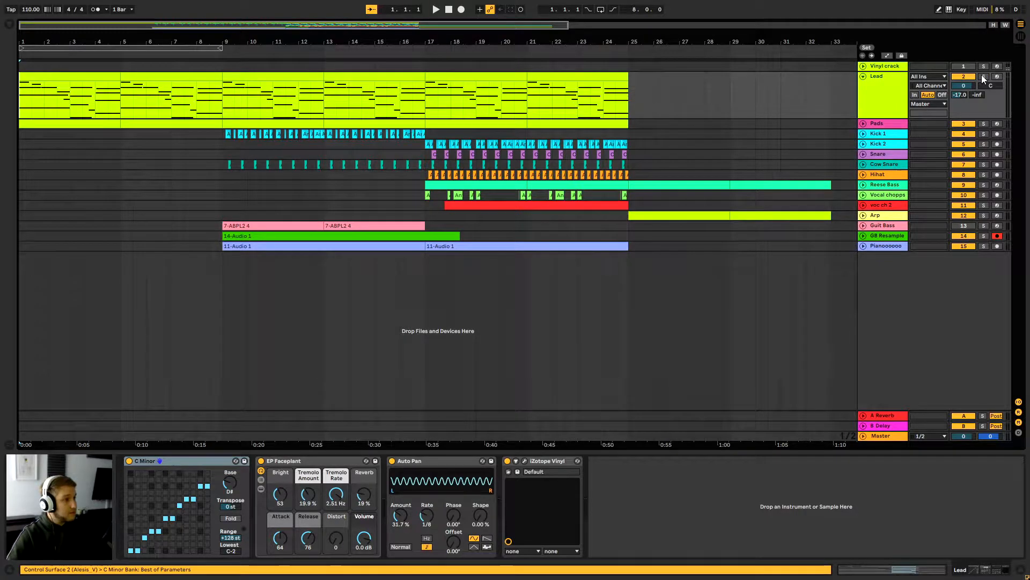
key(space)
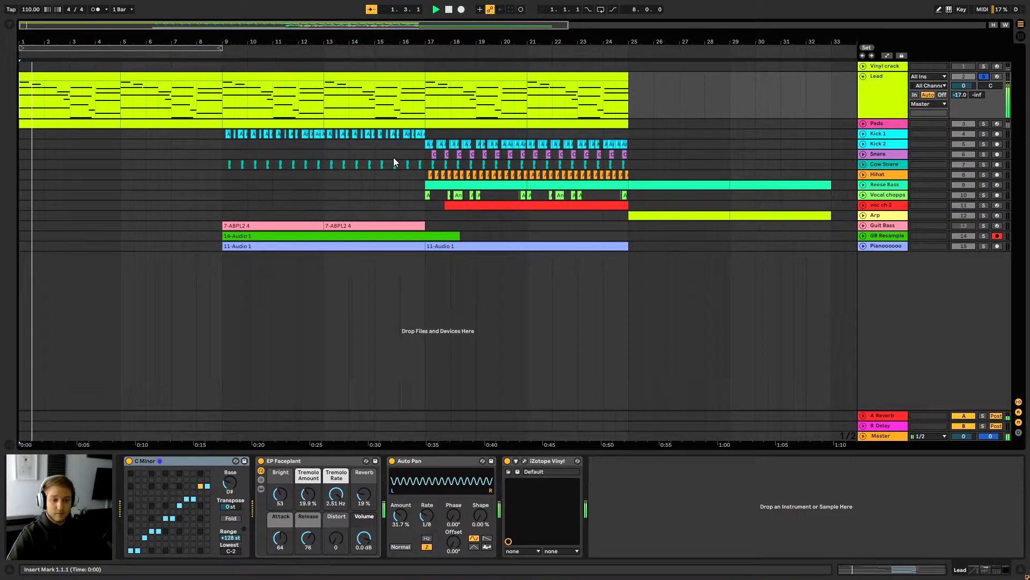
Switch off iZotope Vinyl on the Lead track during playback, and open its plug-in window clear of the devices.
click(507, 462)
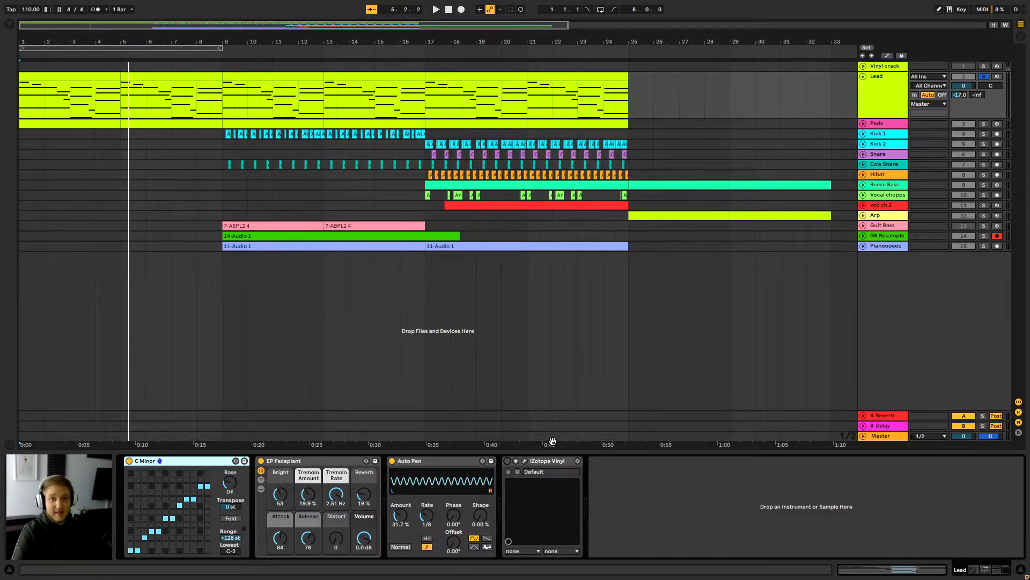
click(536, 463)
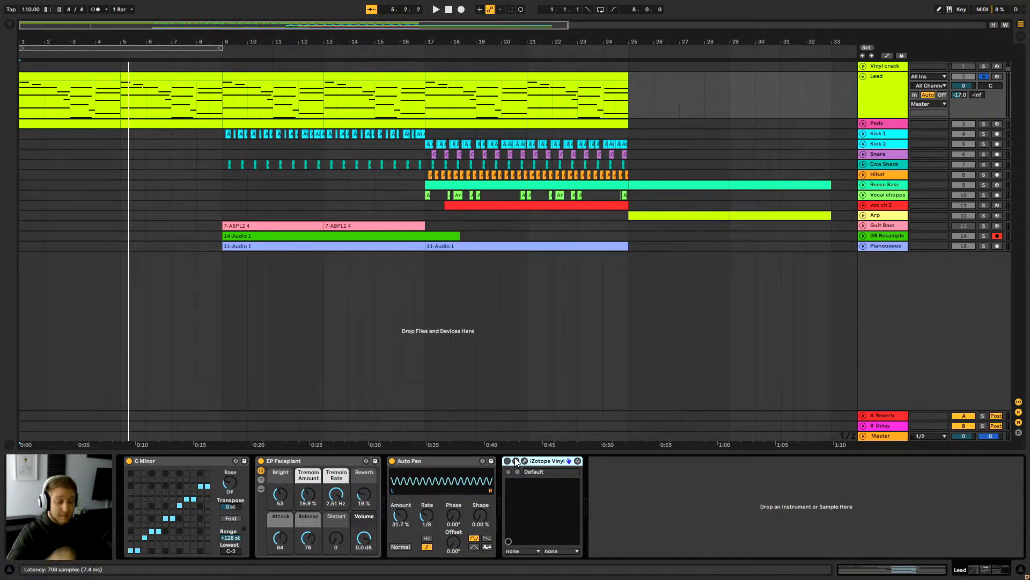
click(524, 461)
drag(643, 162, 621, 98)
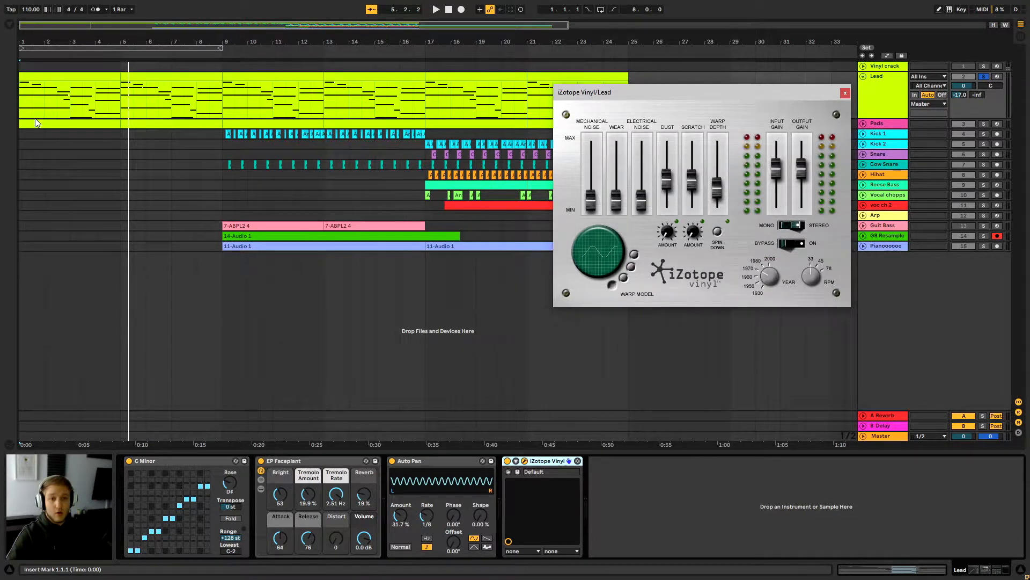
Play the soloed Lead from bar 1 with iZotope Vinyl switched on, and close the plug-in window.
click(23, 114)
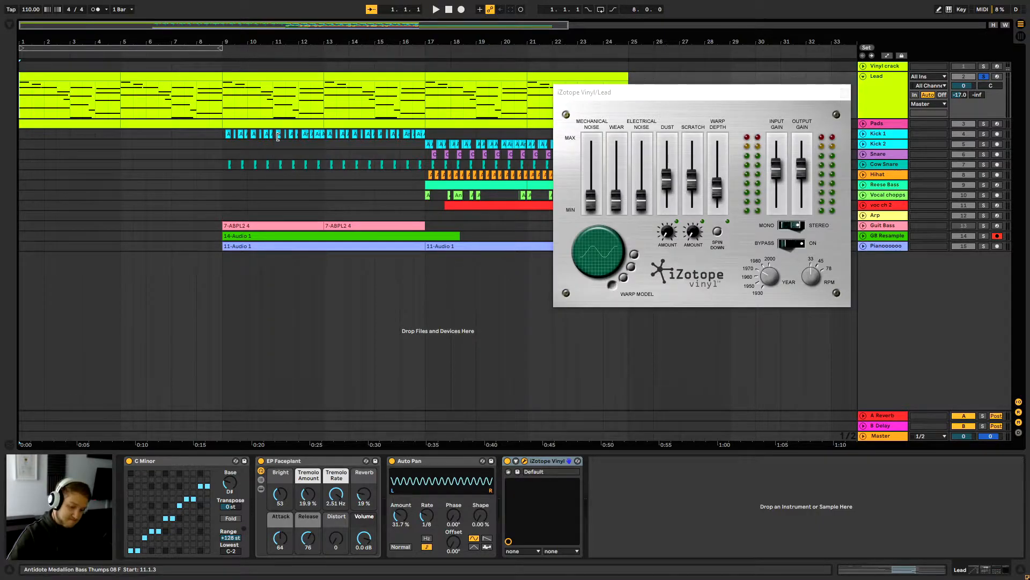
key(space)
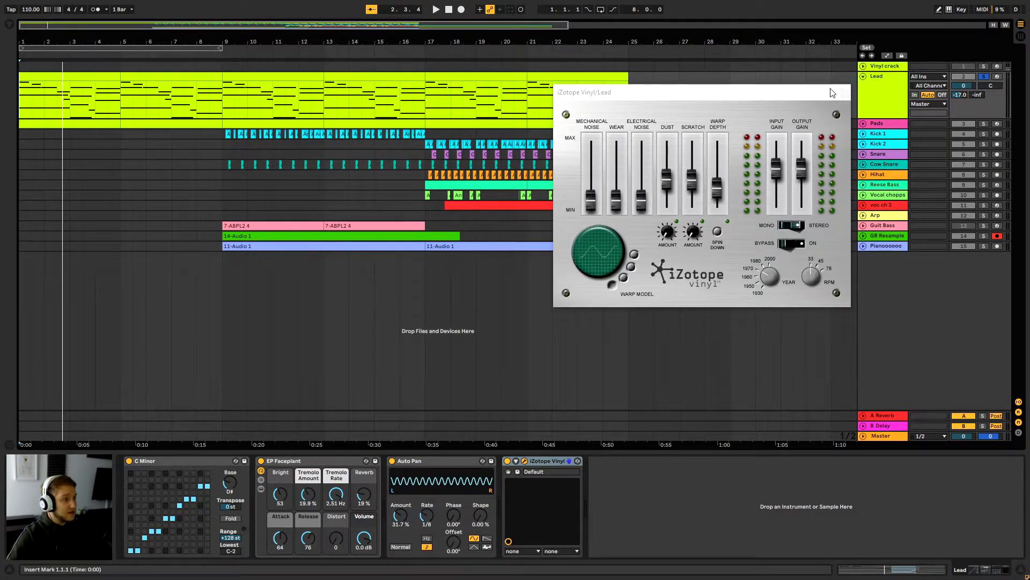
drag(820, 90, 815, 94)
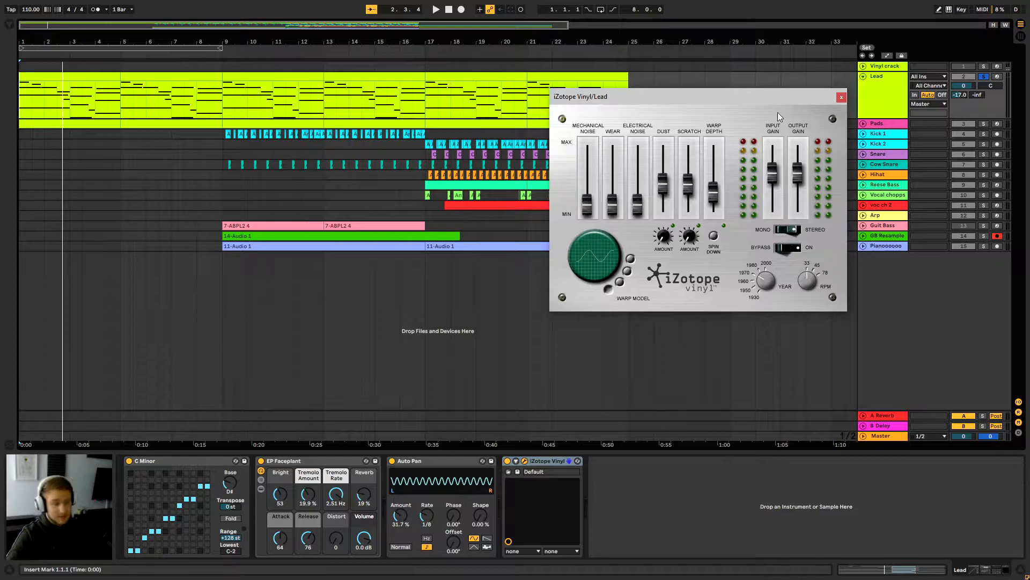
click(841, 98)
Select the Lead's first four-bar phrase, from bar 1 to bar 5.
click(61, 103)
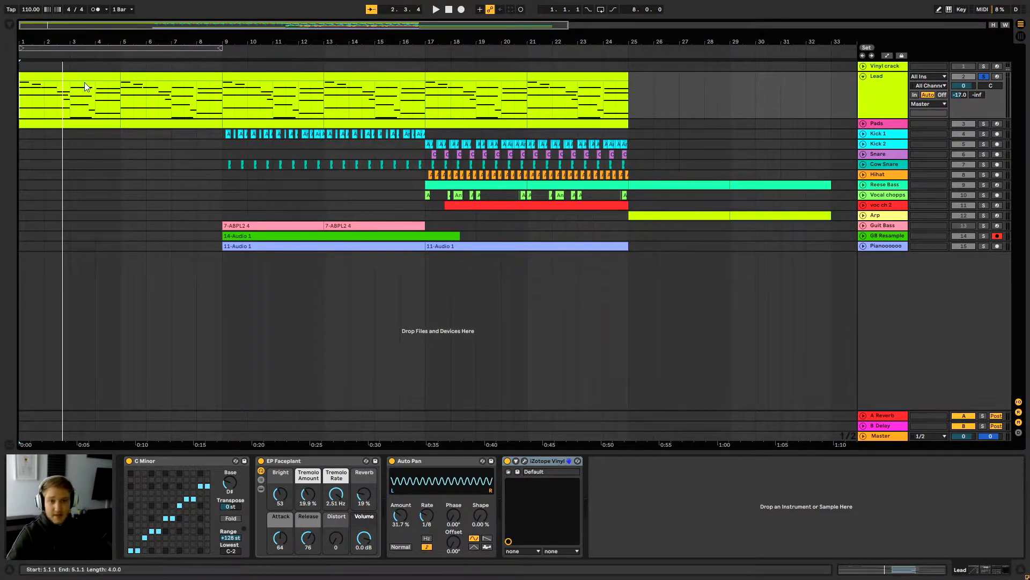
click(122, 110)
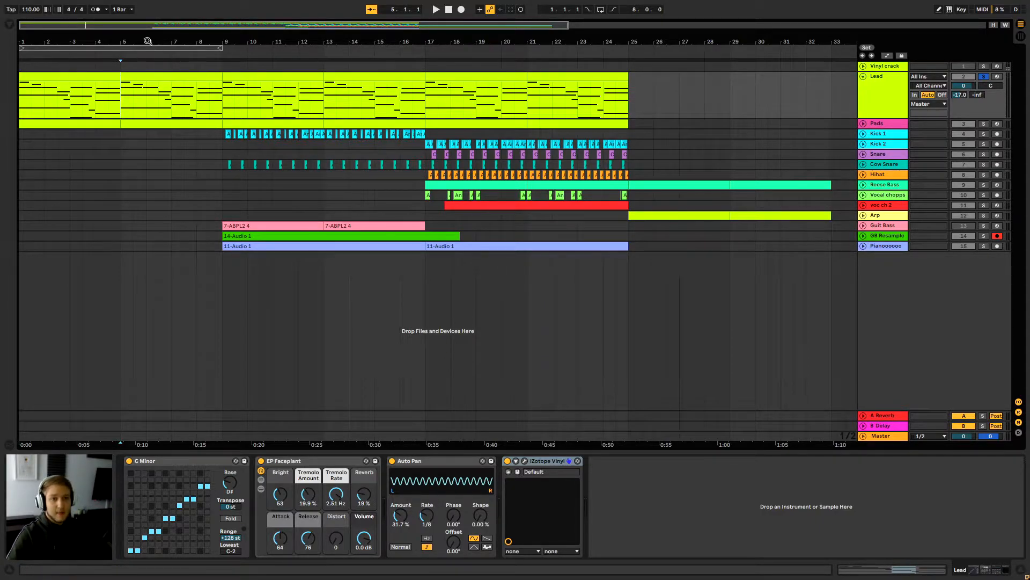
drag(150, 42, 150, 40)
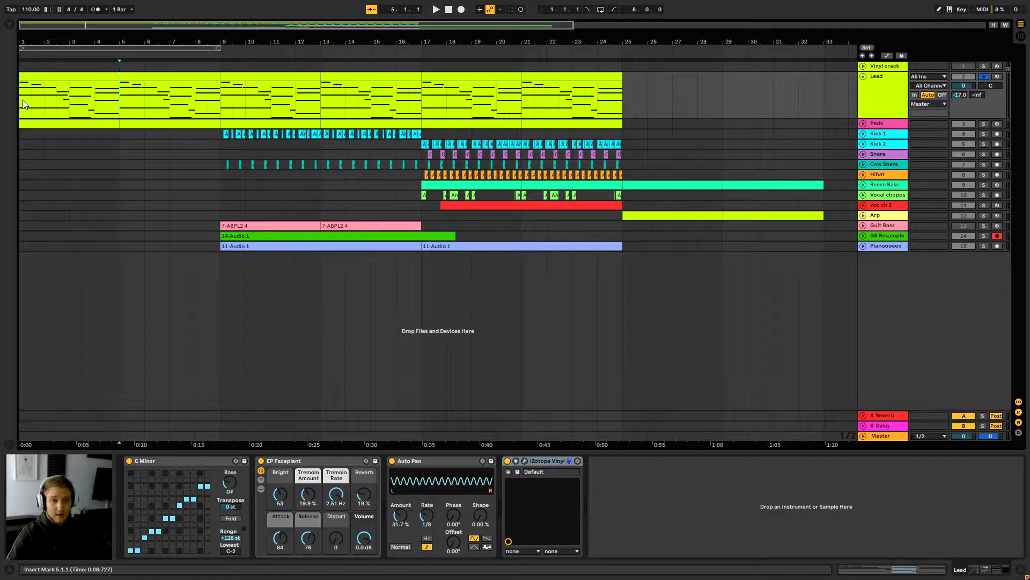
drag(19, 104, 118, 106)
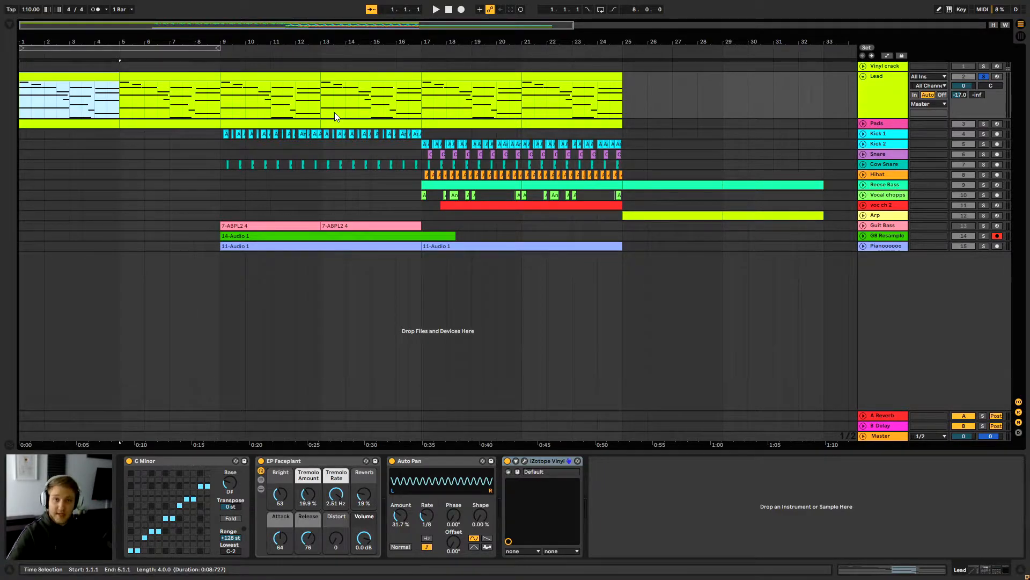
Unfold the Guit Bass track and place the insert marker at the start of its first clip at bar 9.
click(421, 105)
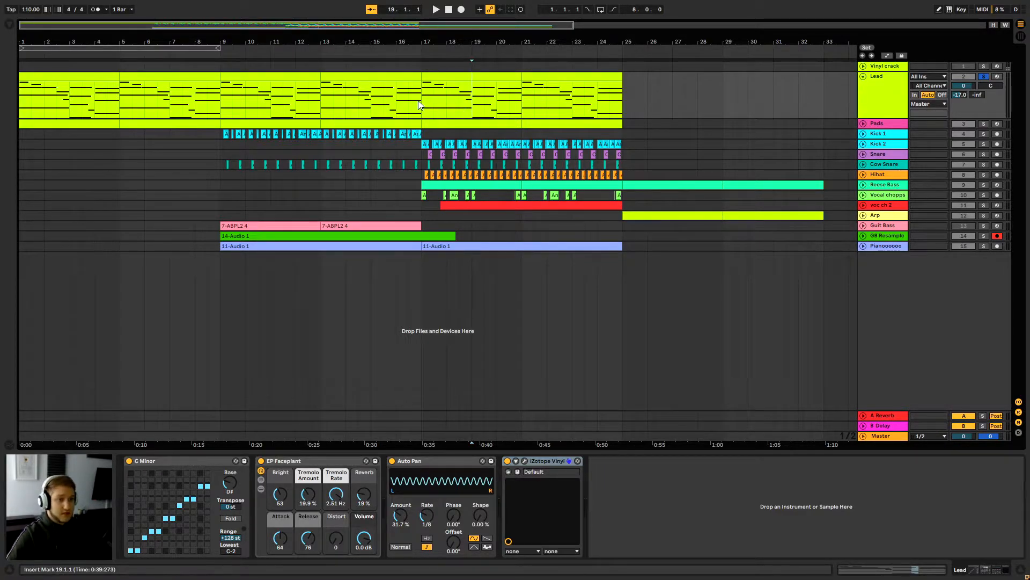
click(863, 226)
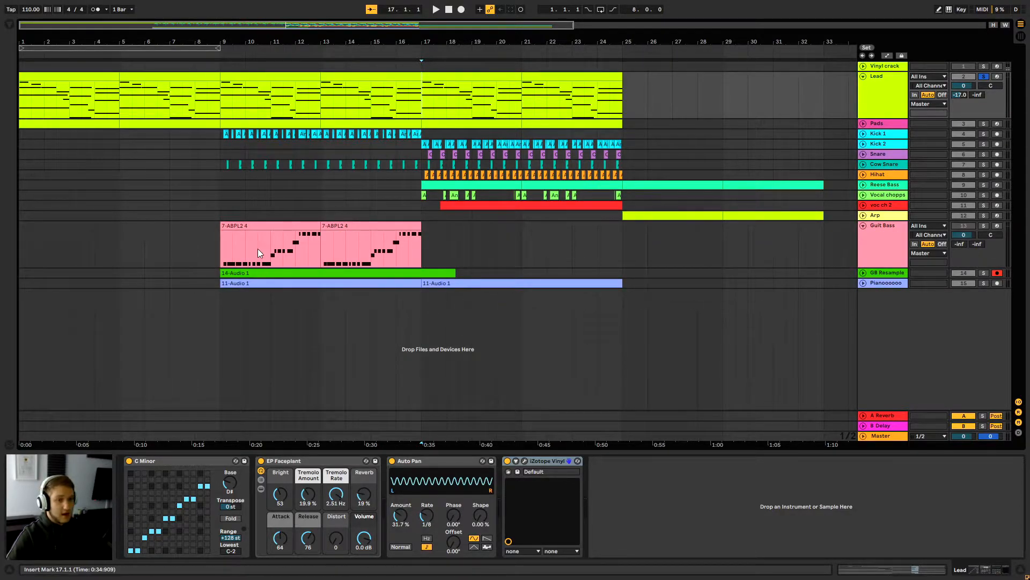
click(220, 252)
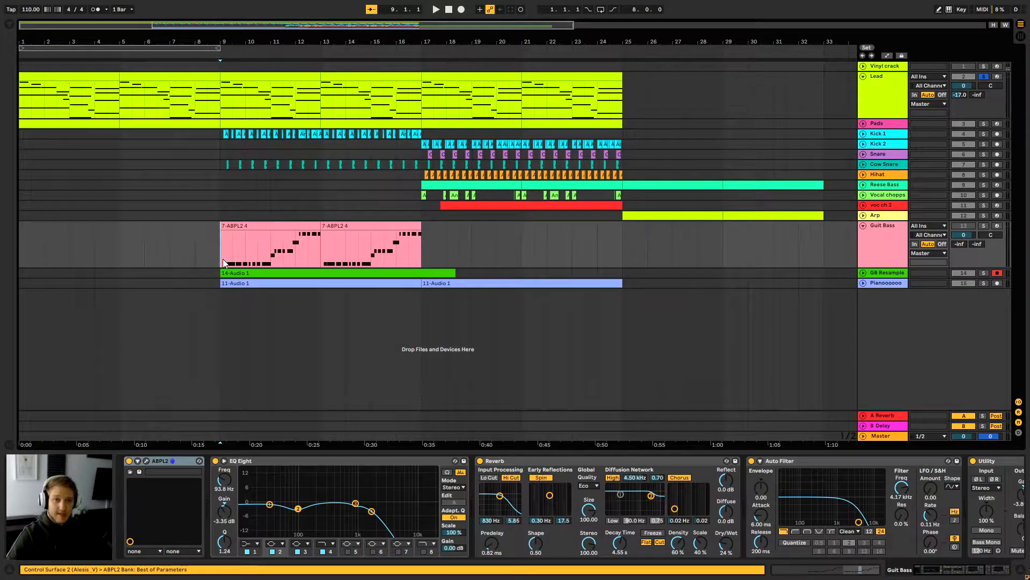
Unfold and solo the Reese Bass track, and play it back from bar 17.
click(863, 184)
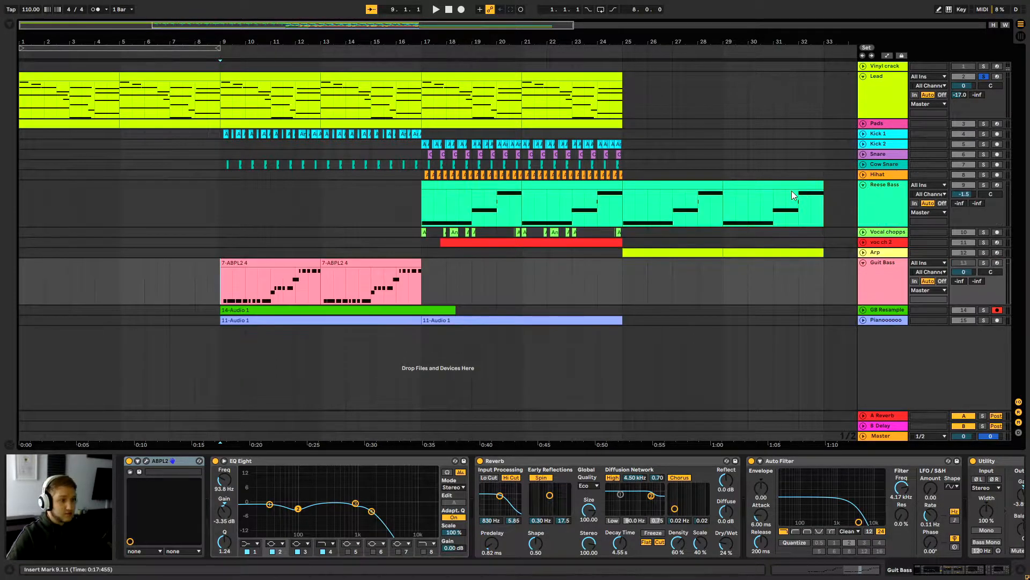
click(612, 199)
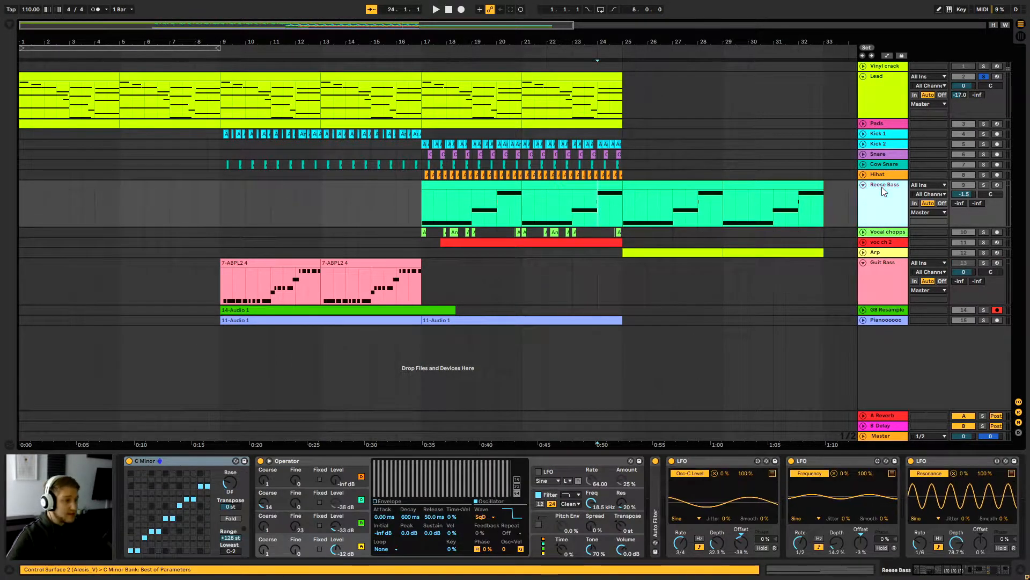
click(431, 207)
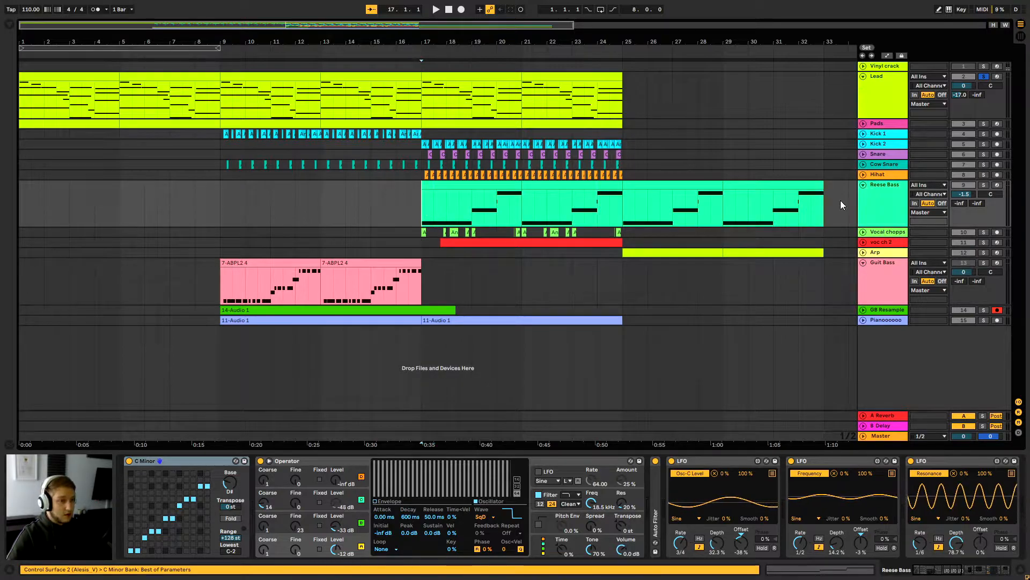
click(983, 185)
key(space)
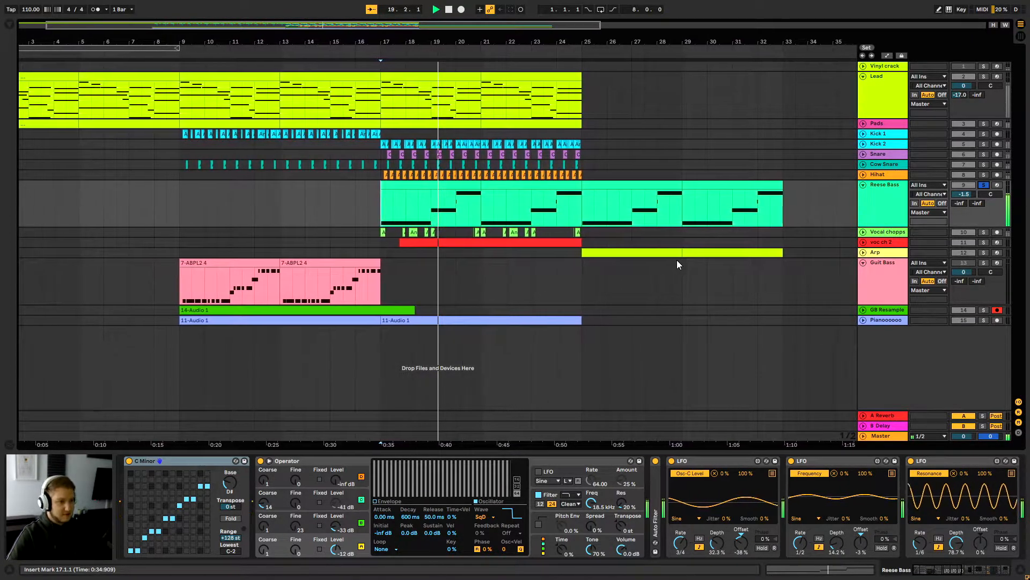
key(space)
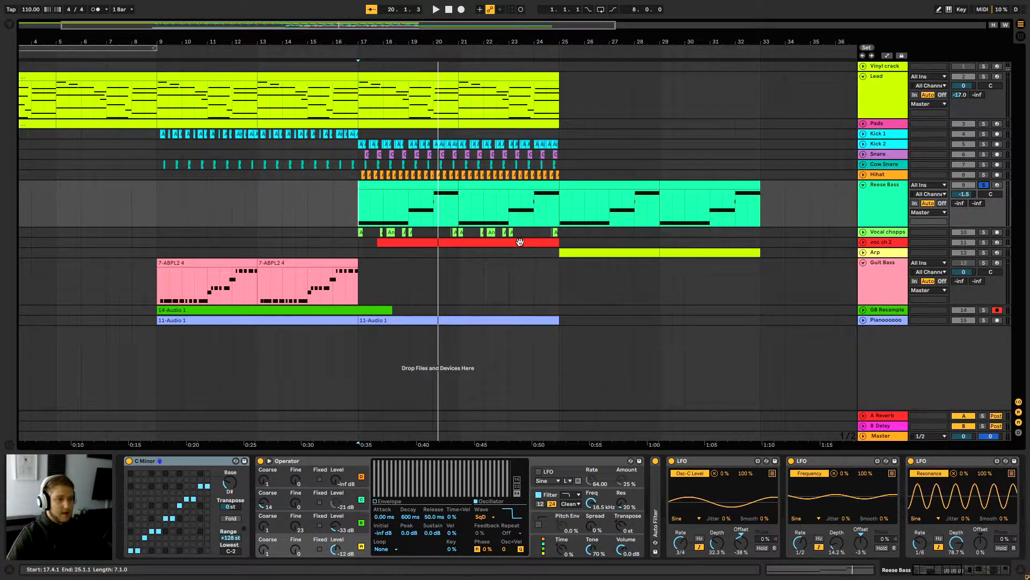
click(371, 202)
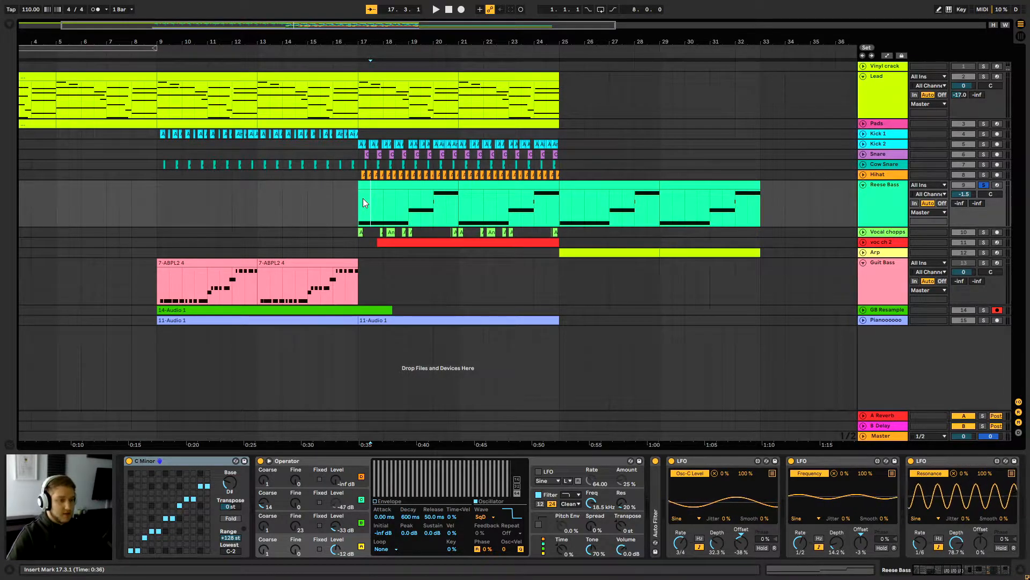
Unfold and solo the Arp track, play it back from bar 25, and return the insert marker to bar 25.
click(863, 252)
click(562, 255)
click(984, 252)
key(space)
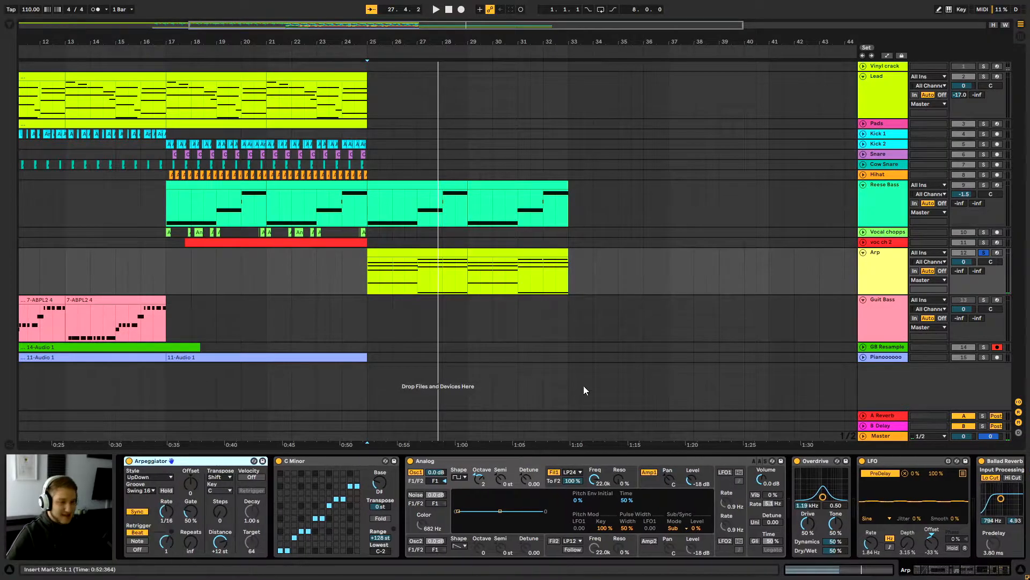
click(371, 300)
click(372, 272)
Show the Guit Bass devices from its clip at bar 9, and the Arp devices from its clip at bar 25.
mouse_move(253, 43)
mouse_down()
mouse_move(359, 27)
mouse_move(467, 43)
mouse_up()
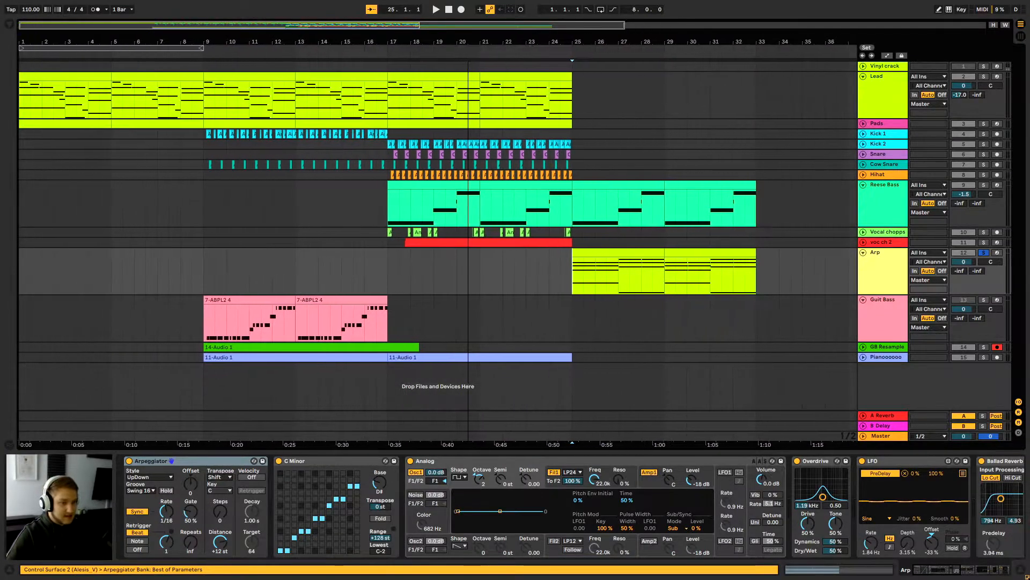
click(204, 322)
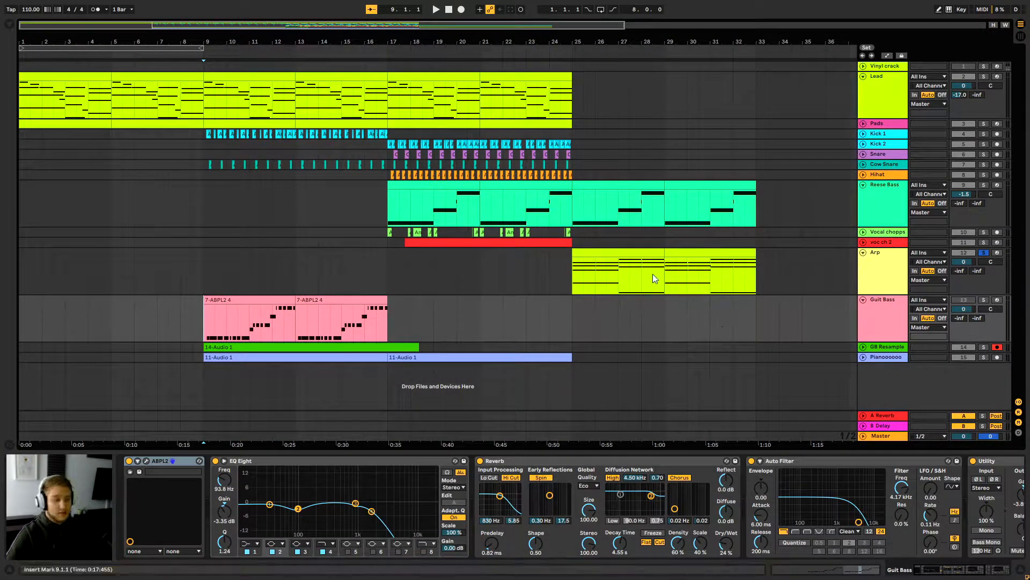
click(575, 275)
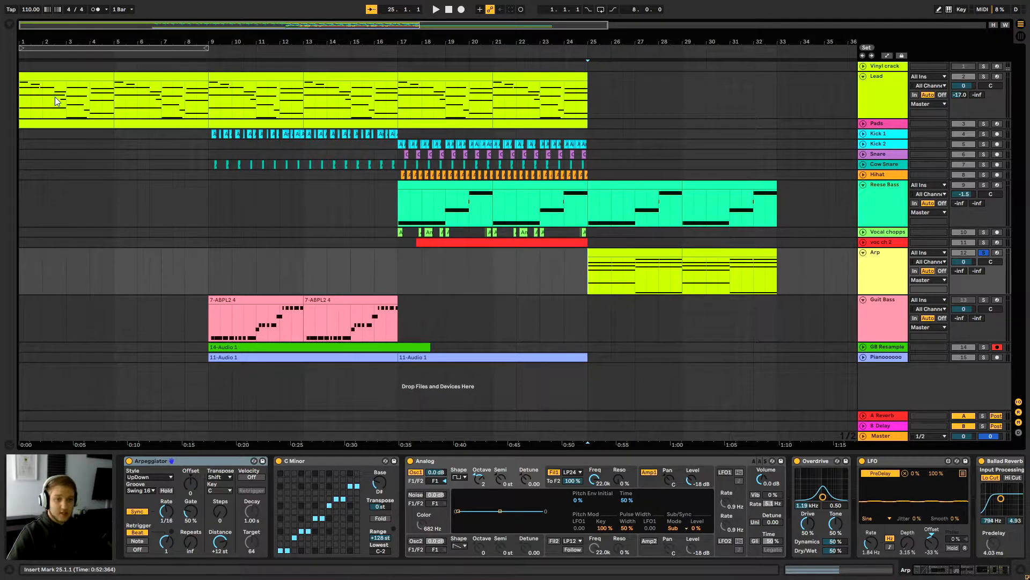
Play the soloed Lead briefly from bar 1, and clear its solo.
click(26, 105)
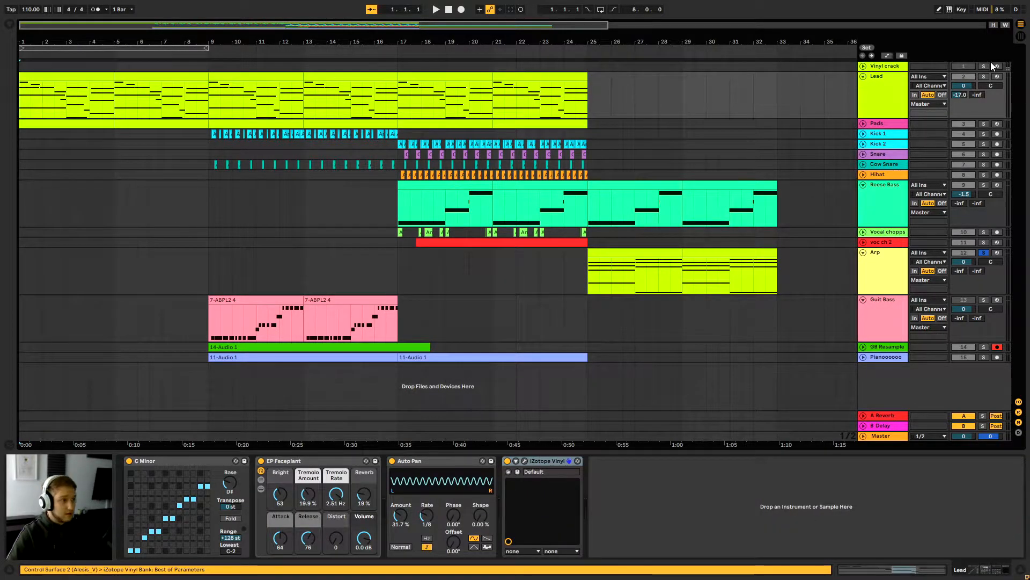
click(983, 76)
key(space)
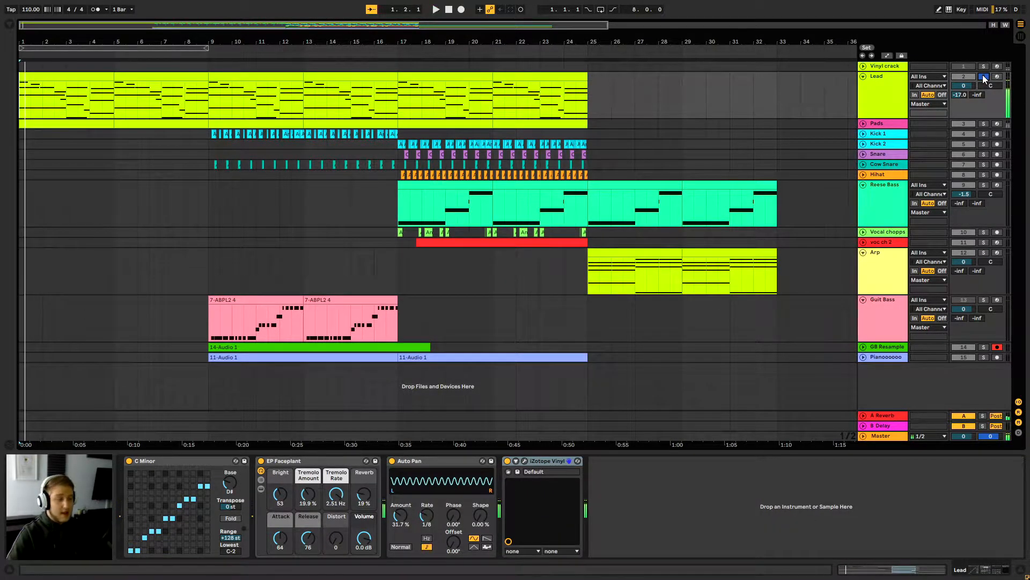
click(983, 76)
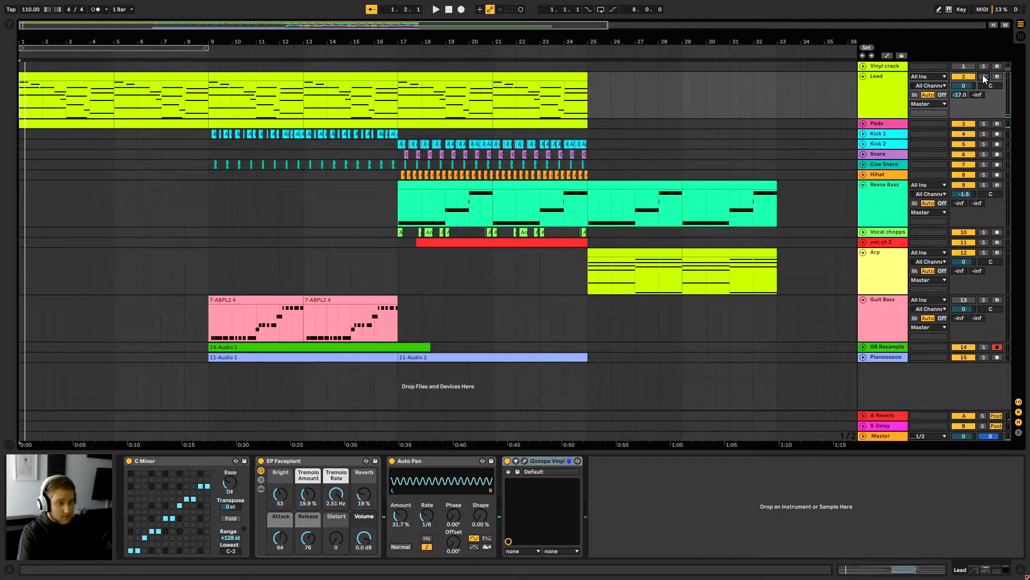
Revisit the Arp at bar 25, the Reese Bass at bars 29 and 25, and the Guit Bass at bar 9.
click(588, 258)
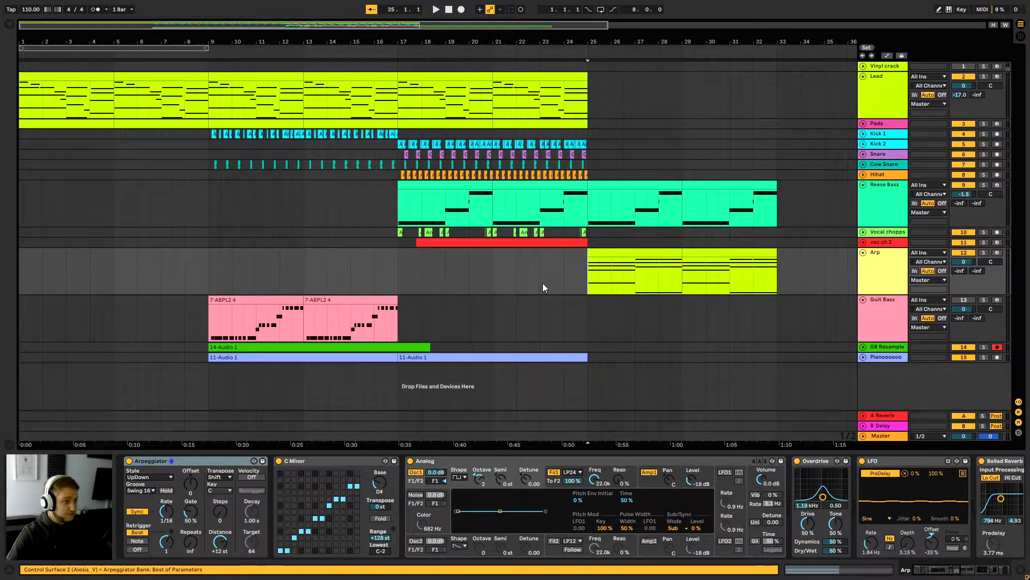
click(584, 270)
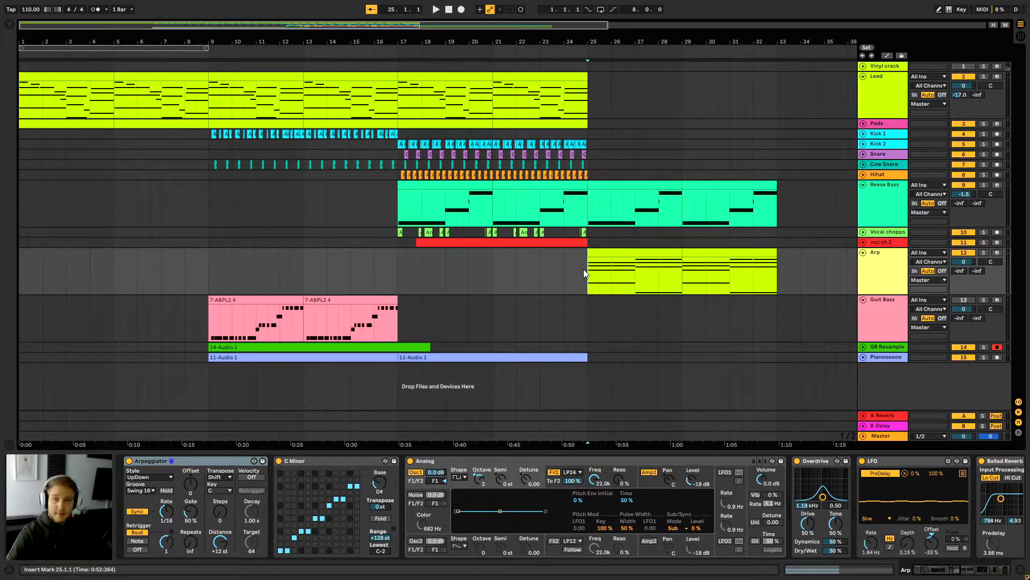
click(778, 218)
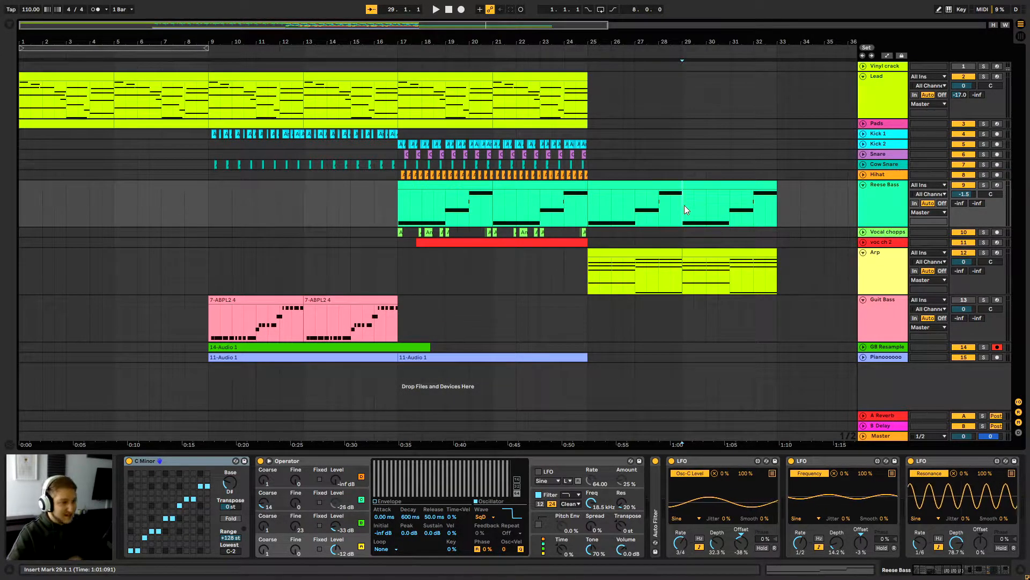
click(584, 204)
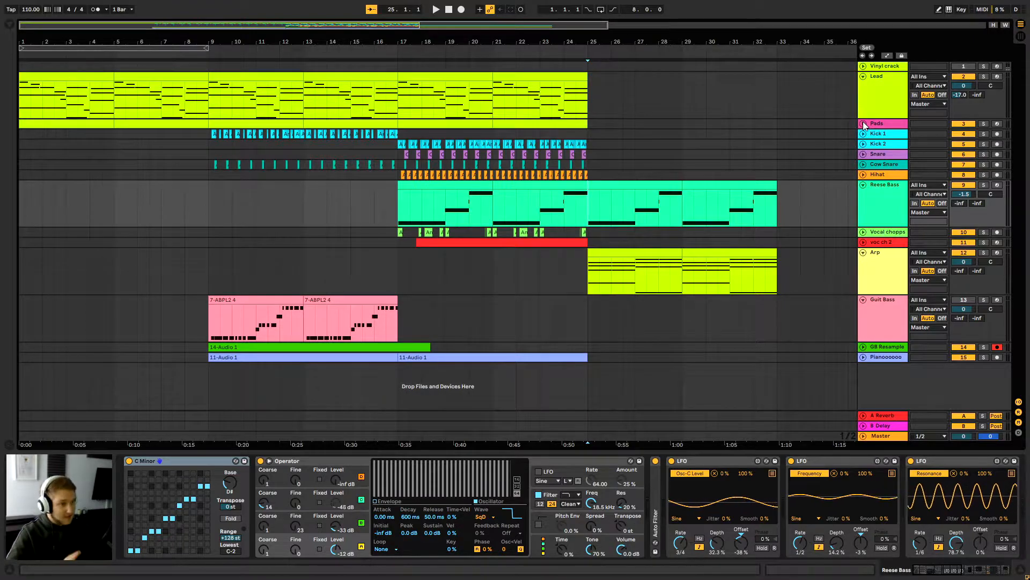
click(209, 325)
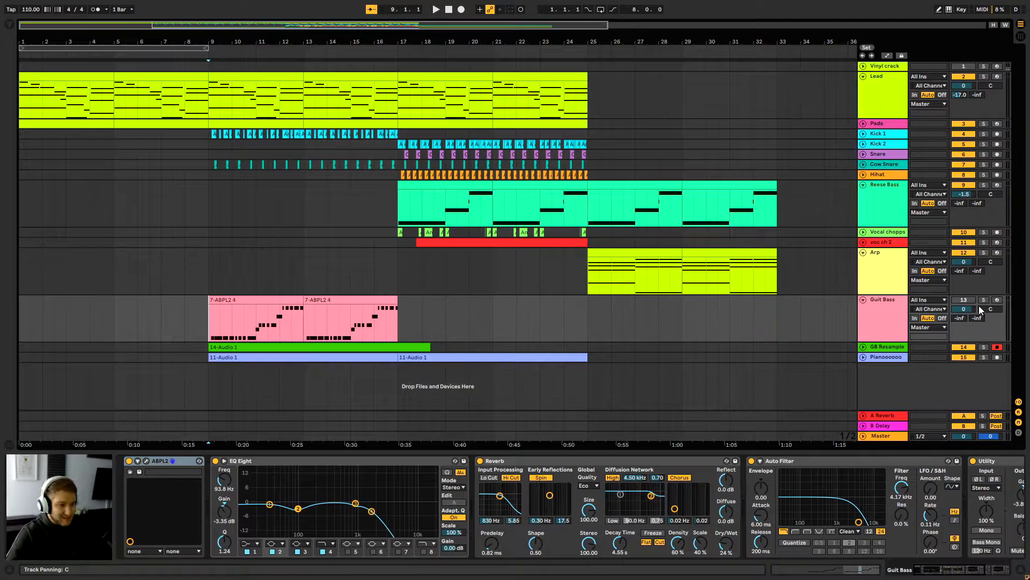
Activate and solo the Guit Bass track, and play it back from bar 9.
click(244, 331)
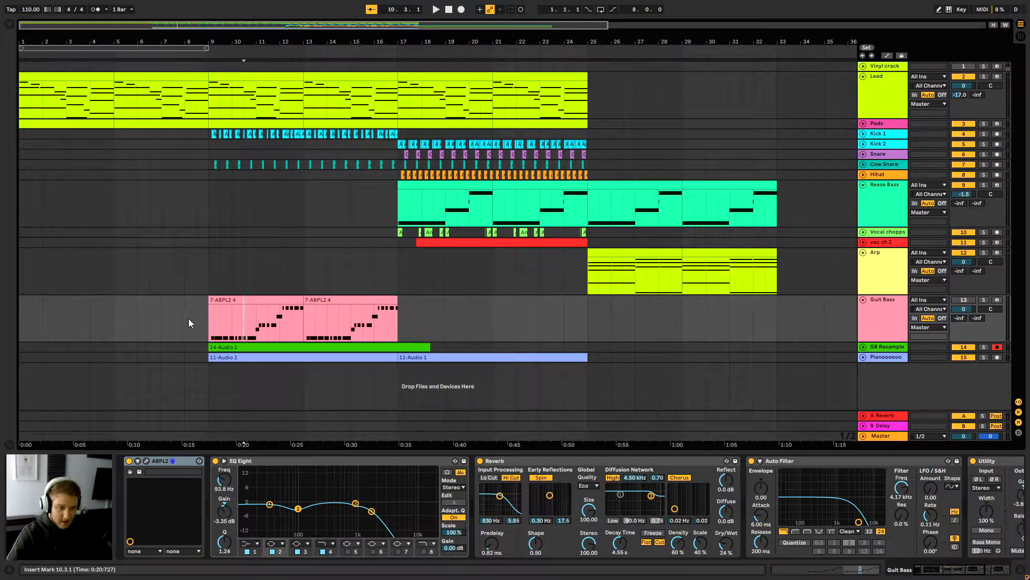
click(204, 320)
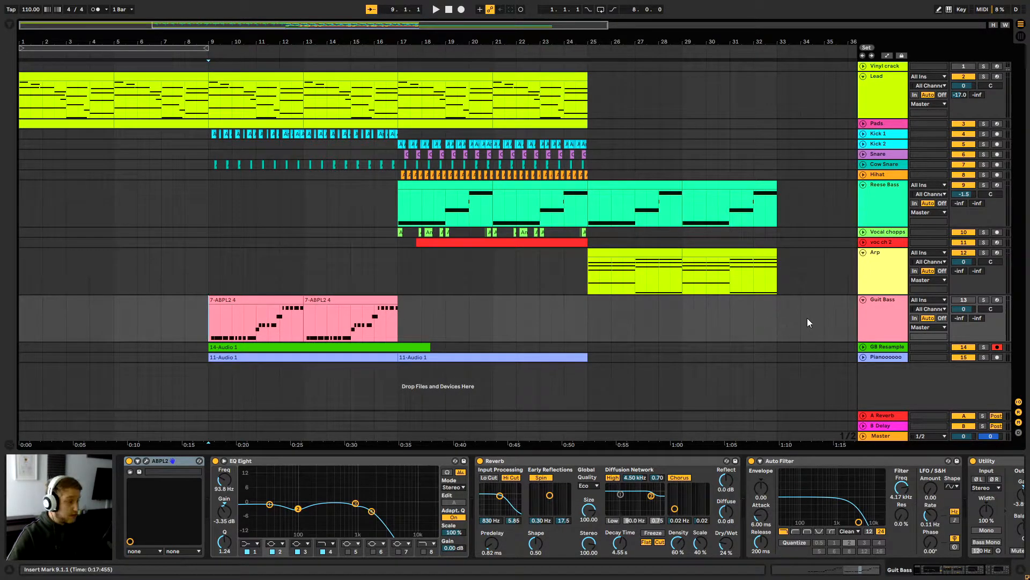
double_click(871, 313)
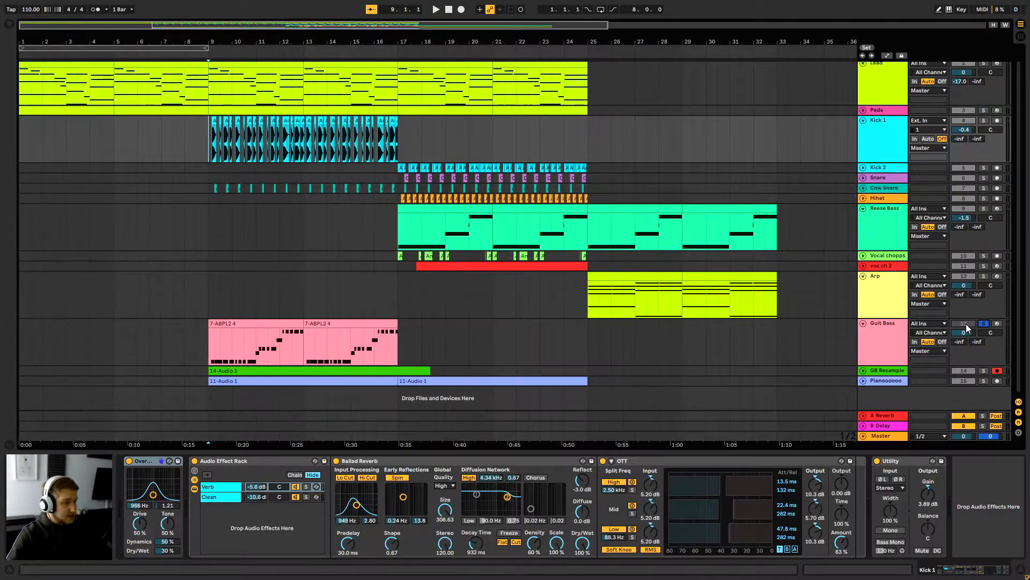
click(965, 323)
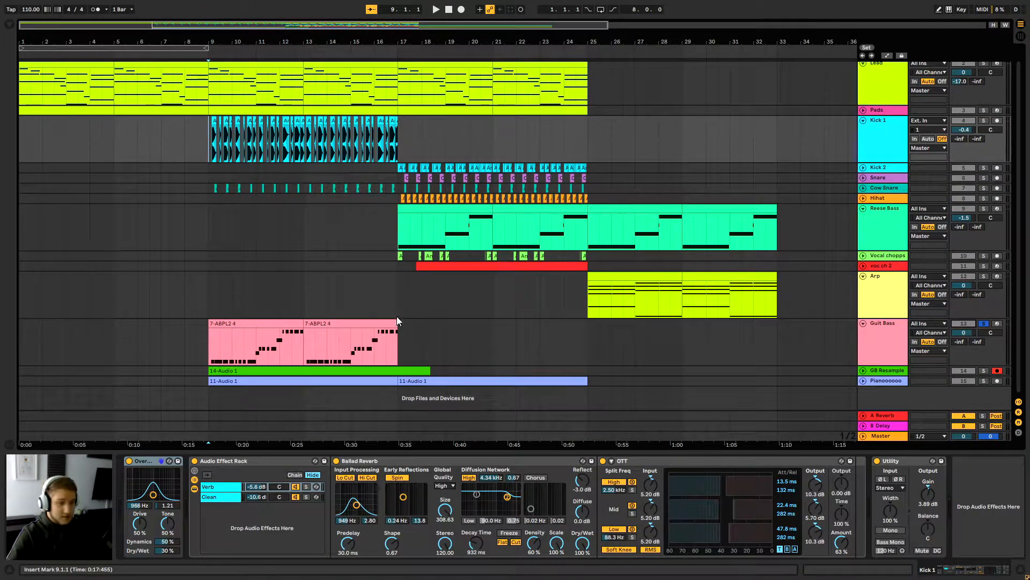
click(212, 353)
key(space)
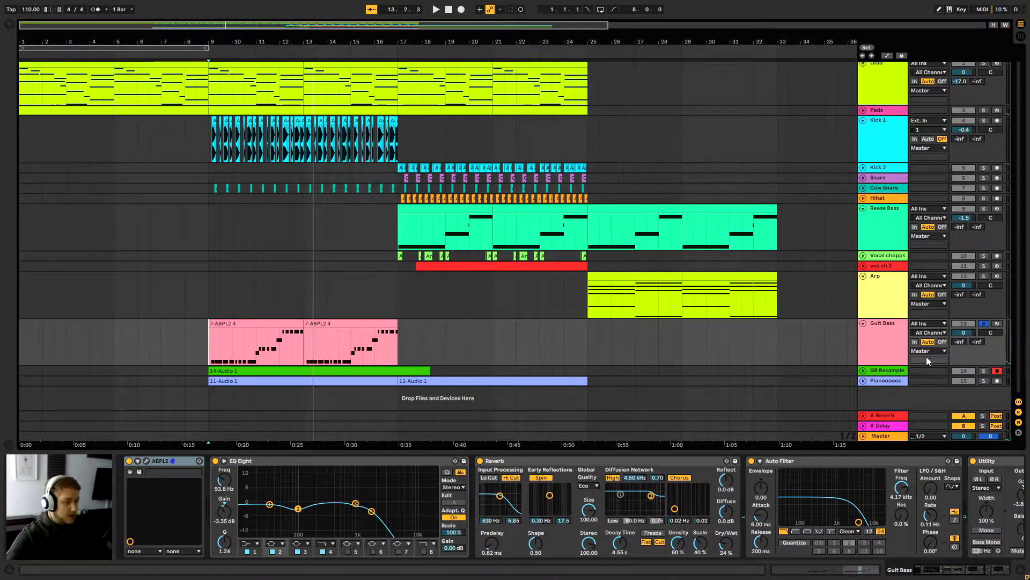
Set the Guit Bass Reverb's Dry/Wet to 21% and play the soloed bass again from bar 9.
mouse_move(947, 567)
mouse_down()
mouse_move(958, 568)
mouse_move(941, 573)
mouse_up()
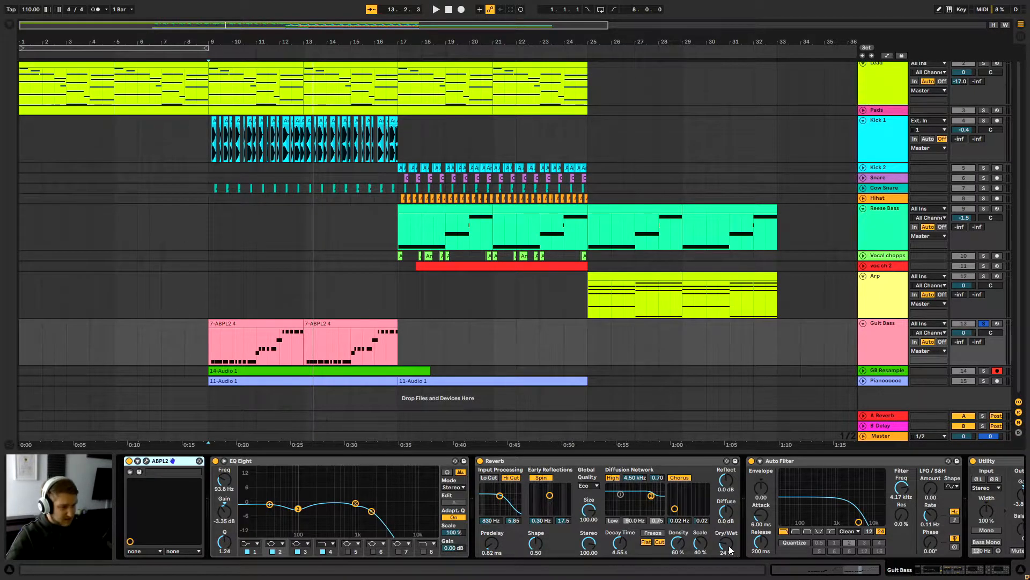
drag(729, 545, 729, 548)
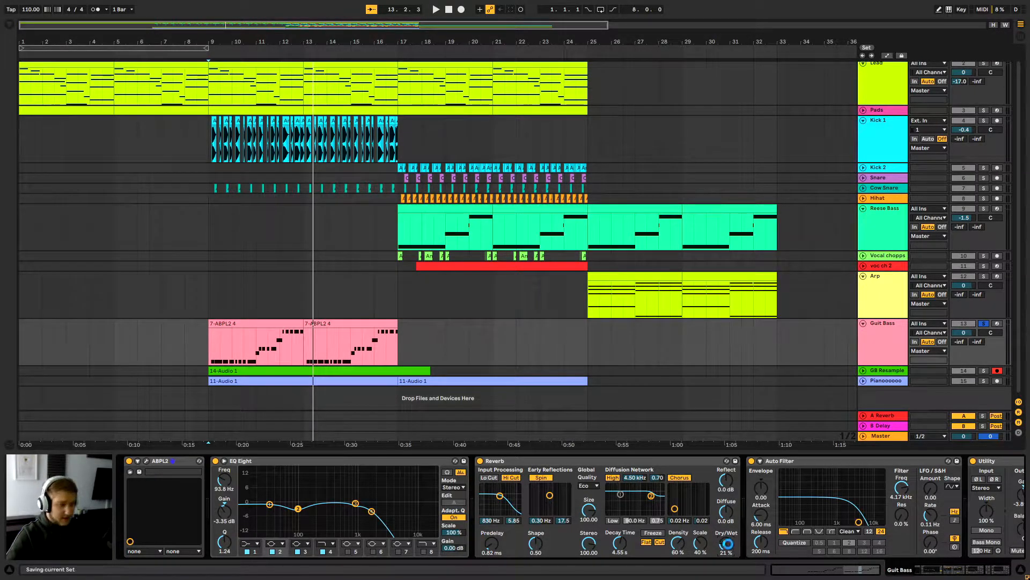
click(205, 349)
key(space)
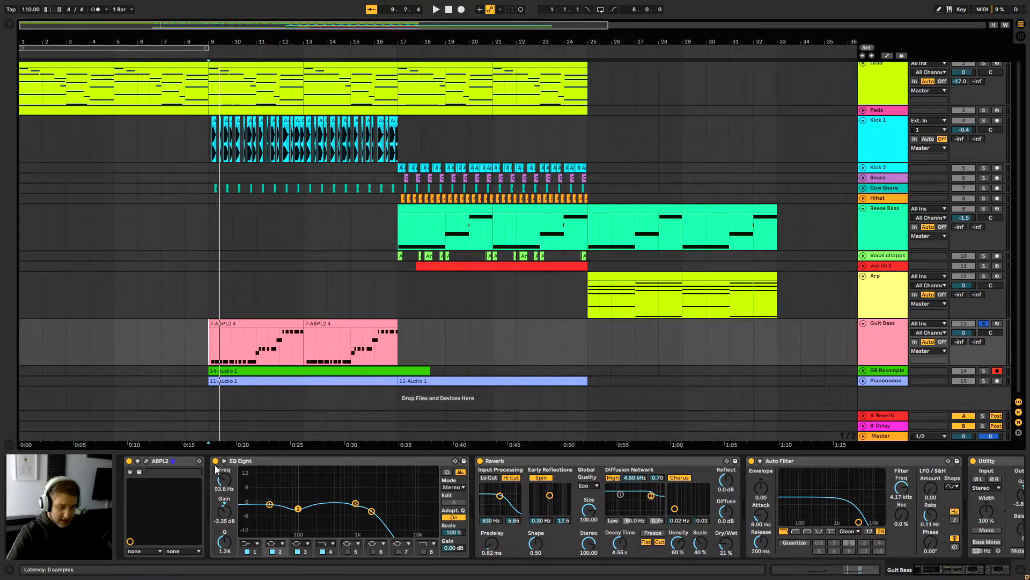
Bypass EQ Eight on the Guit Bass, audition the bass without it from bar 9, and re-enable the EQ.
click(215, 461)
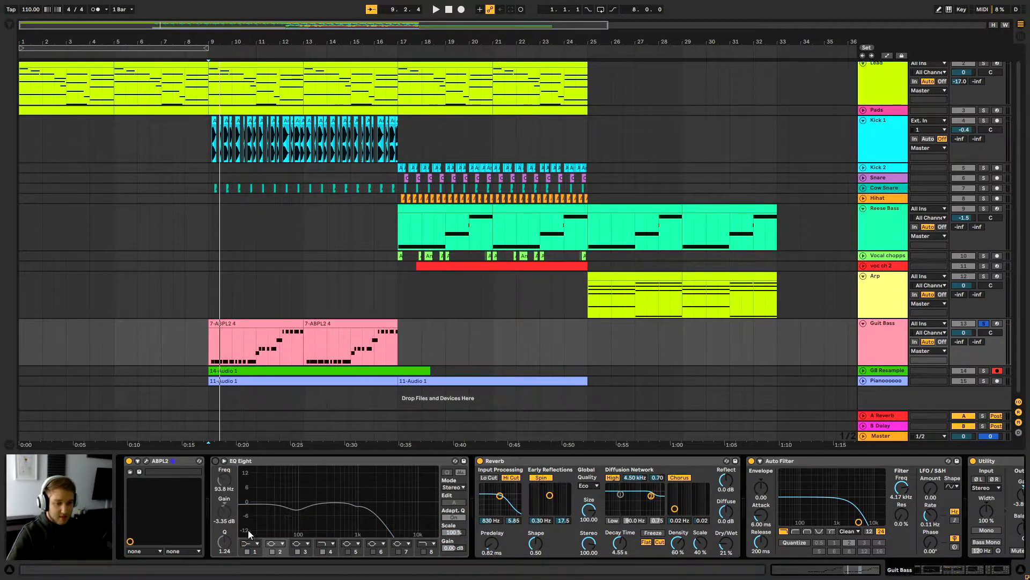
key(space)
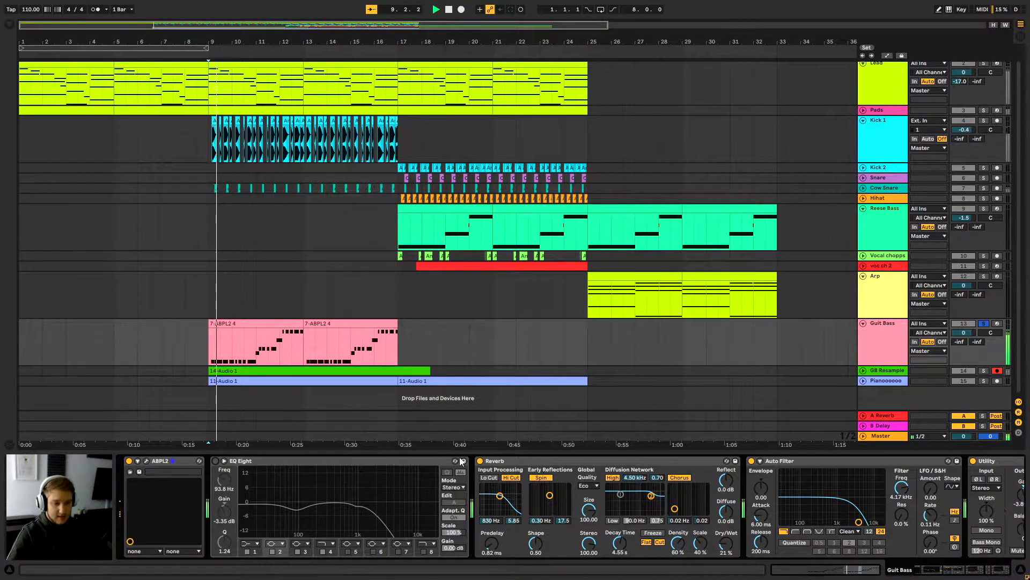
click(215, 461)
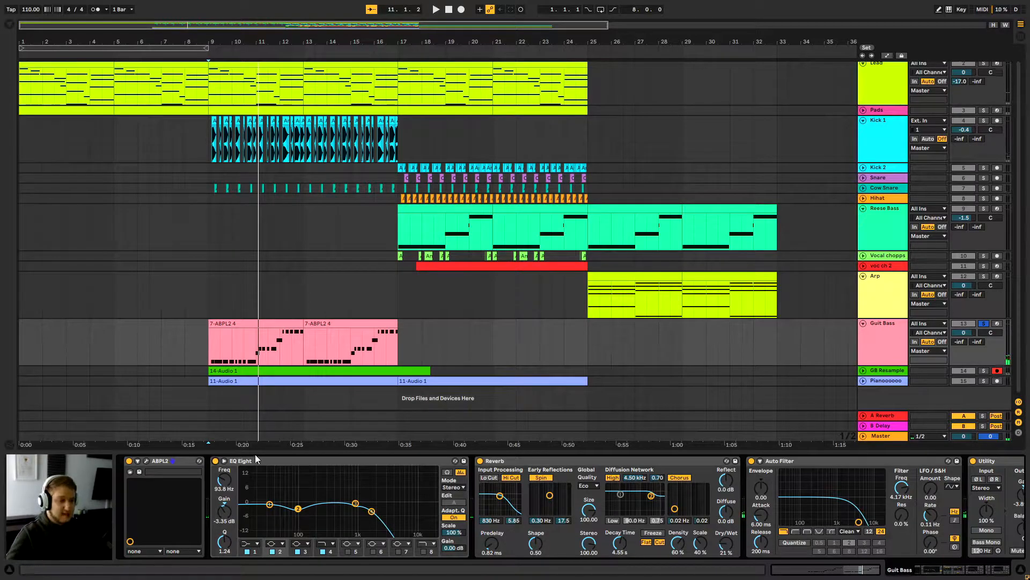
Look through the Guit Bass device chain and its ABPL2 instrument window, and close the window.
drag(931, 570, 953, 569)
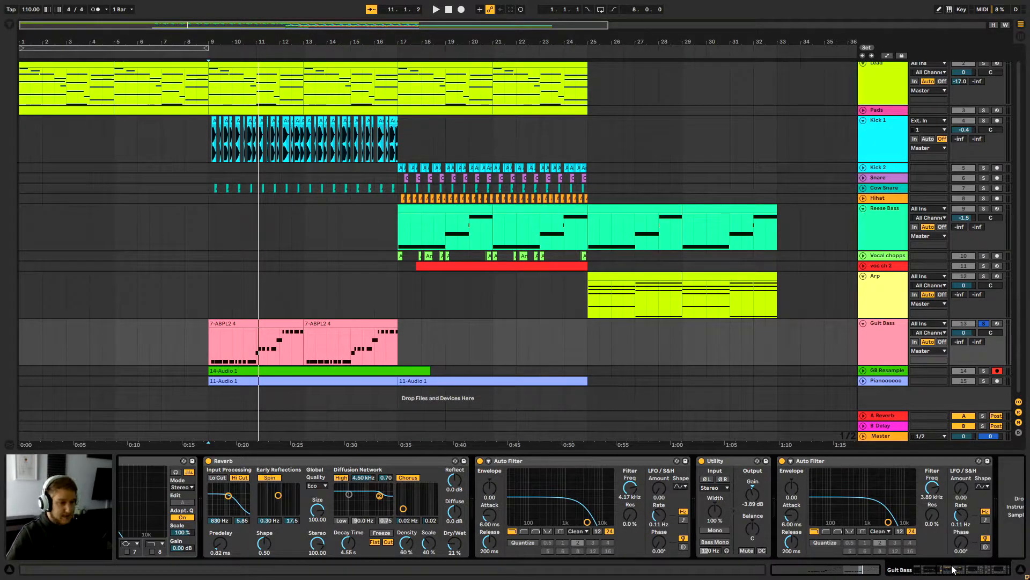
drag(950, 570, 928, 569)
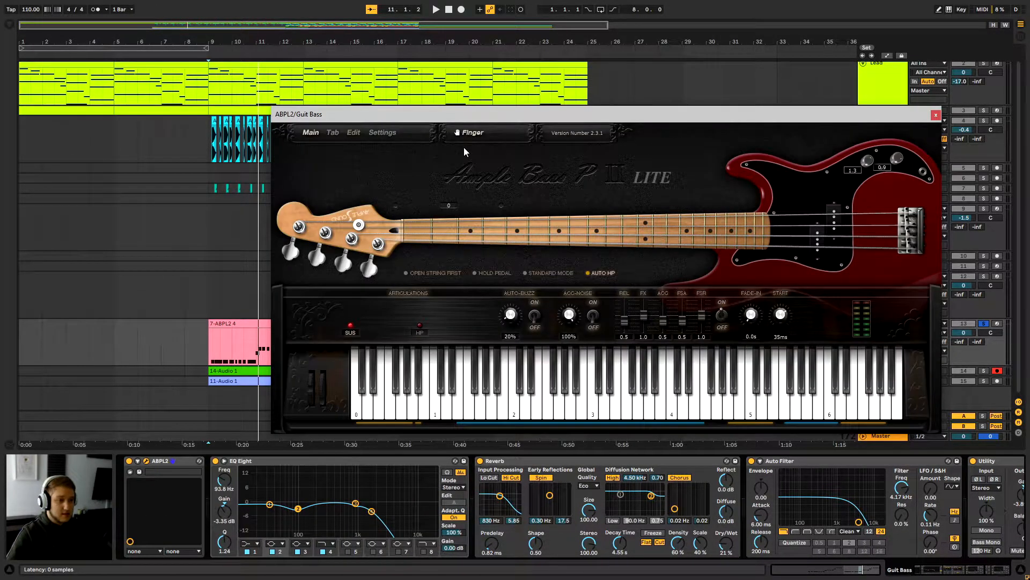
drag(515, 114, 502, 126)
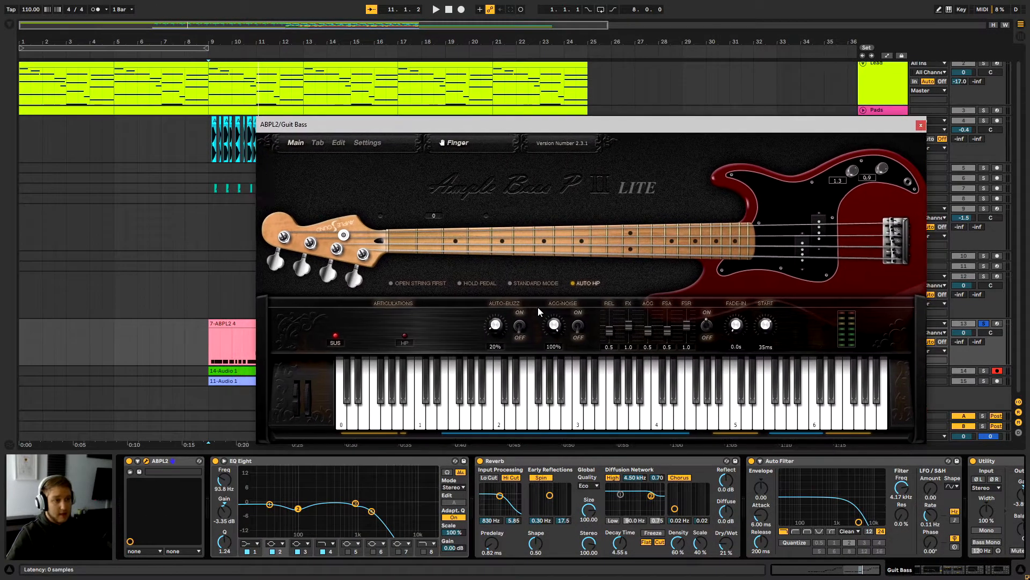
click(921, 126)
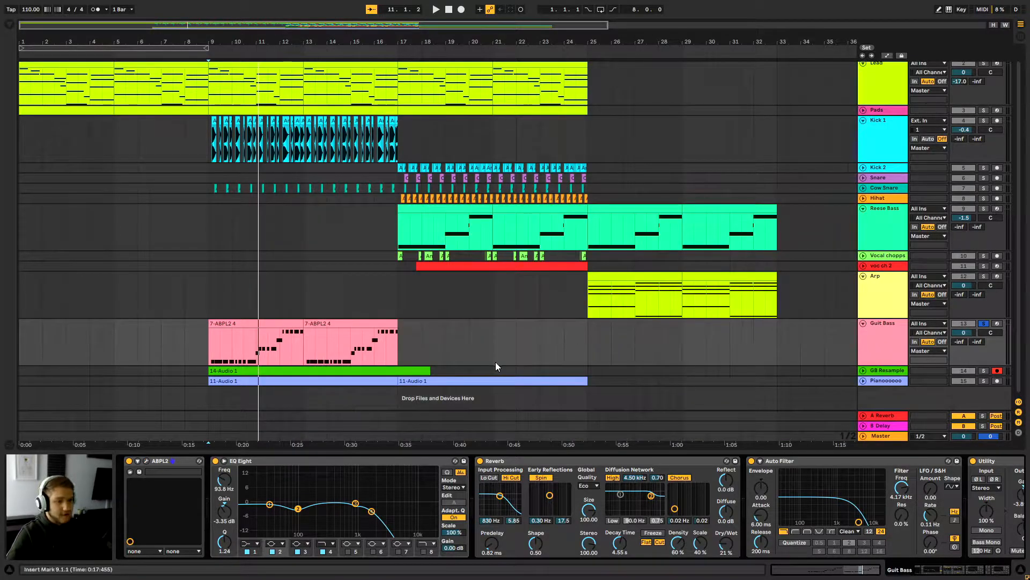
Clear the Guit Bass solo, deactivate the track, and view the devices at the end of its chain.
click(982, 324)
drag(922, 568, 948, 566)
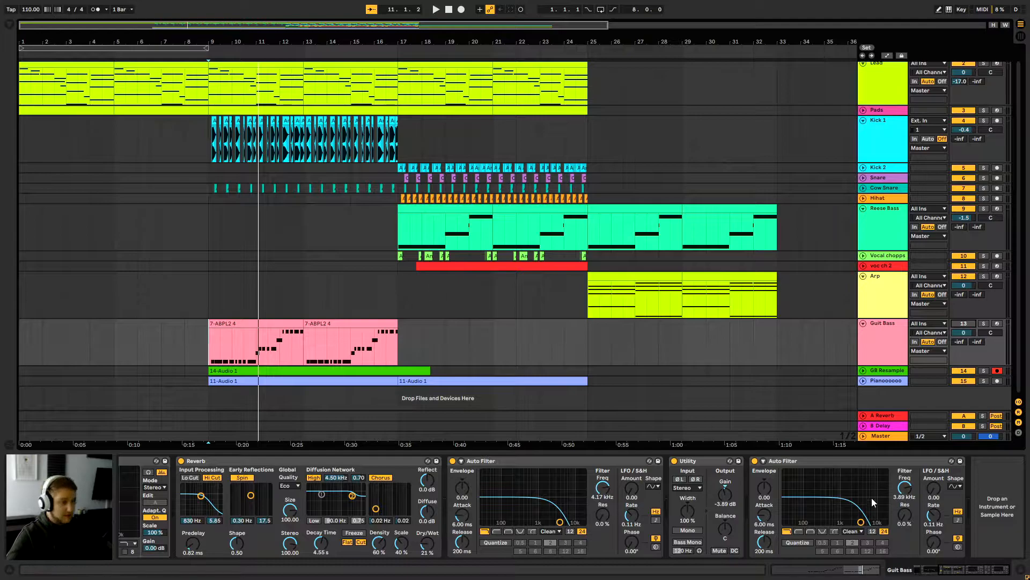
drag(939, 568, 918, 570)
Unfold the Cow Snare, Snare and Kick 2 tracks.
scroll(411, 289, up, 1)
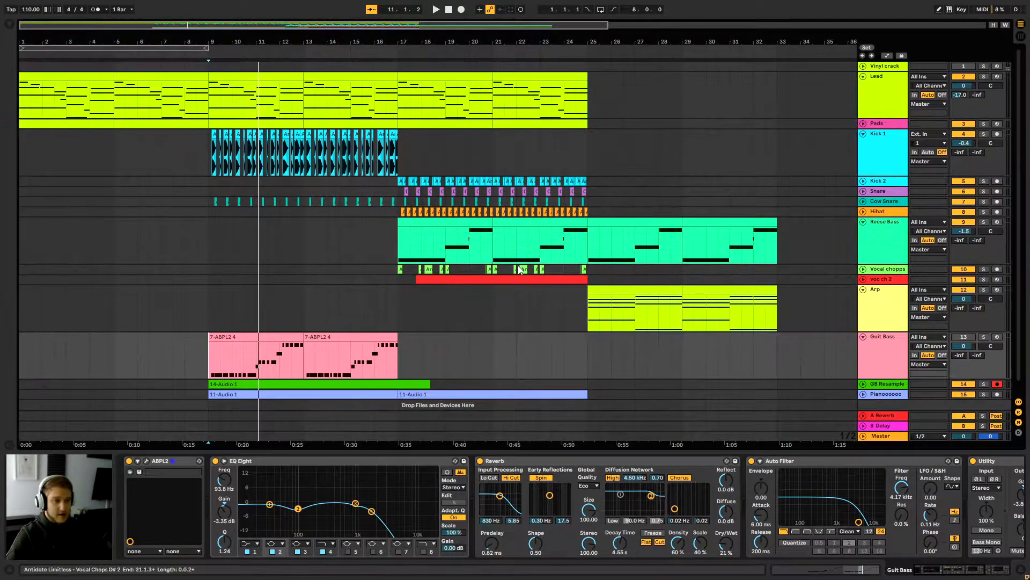
click(863, 200)
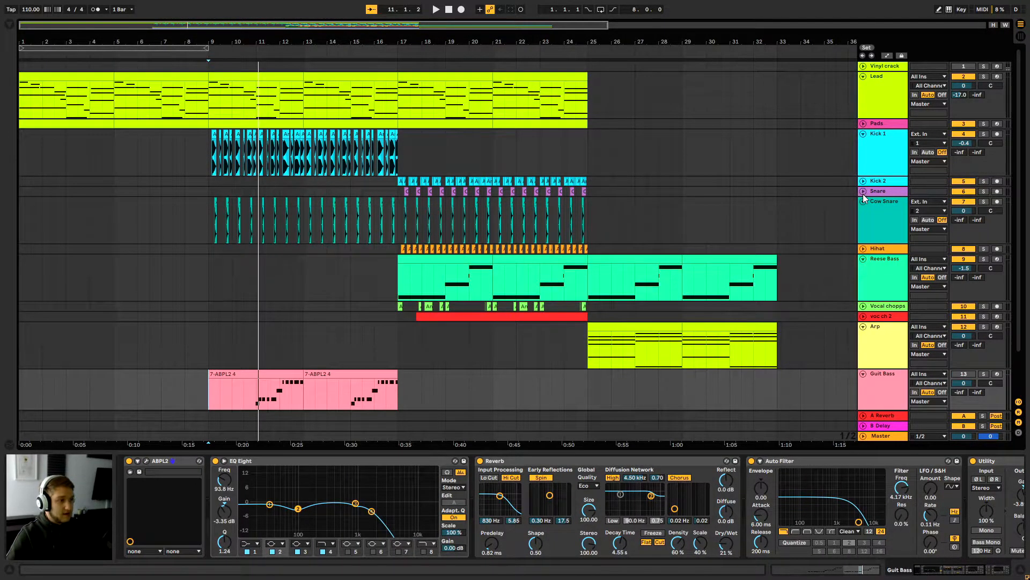
click(863, 191)
click(862, 181)
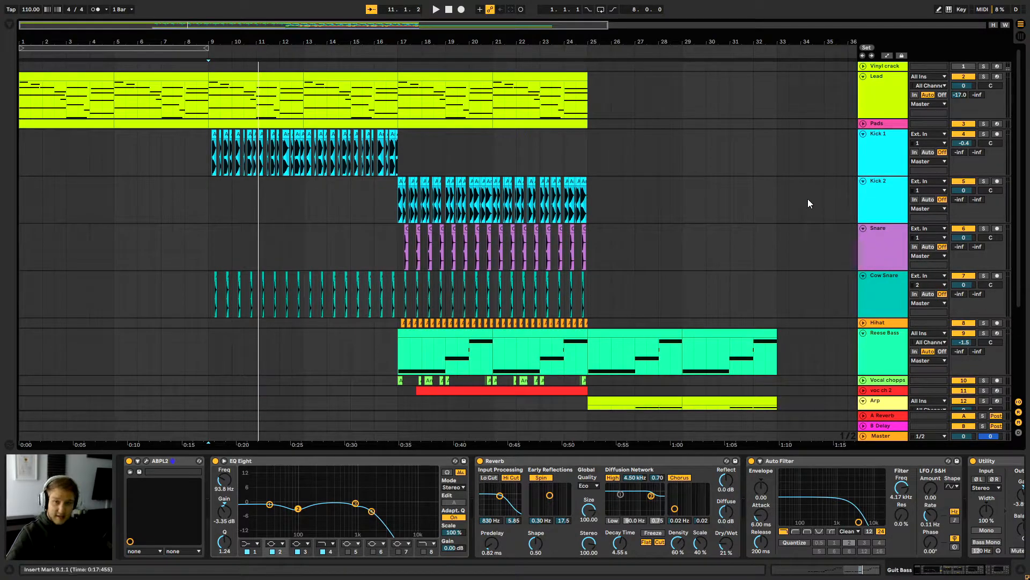
Solo Kick 1 and play it back briefly from bar 9.
click(206, 155)
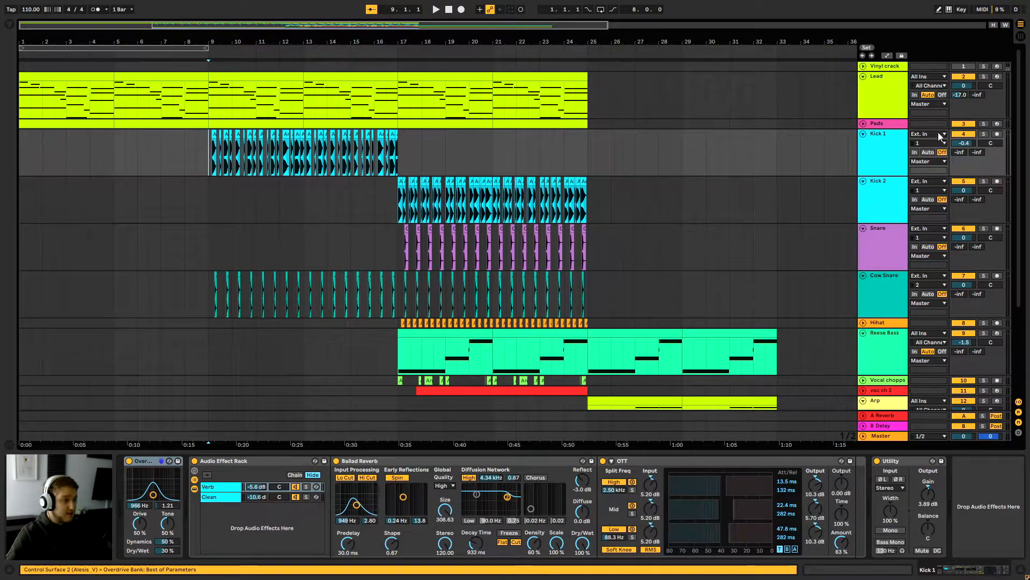
key(space)
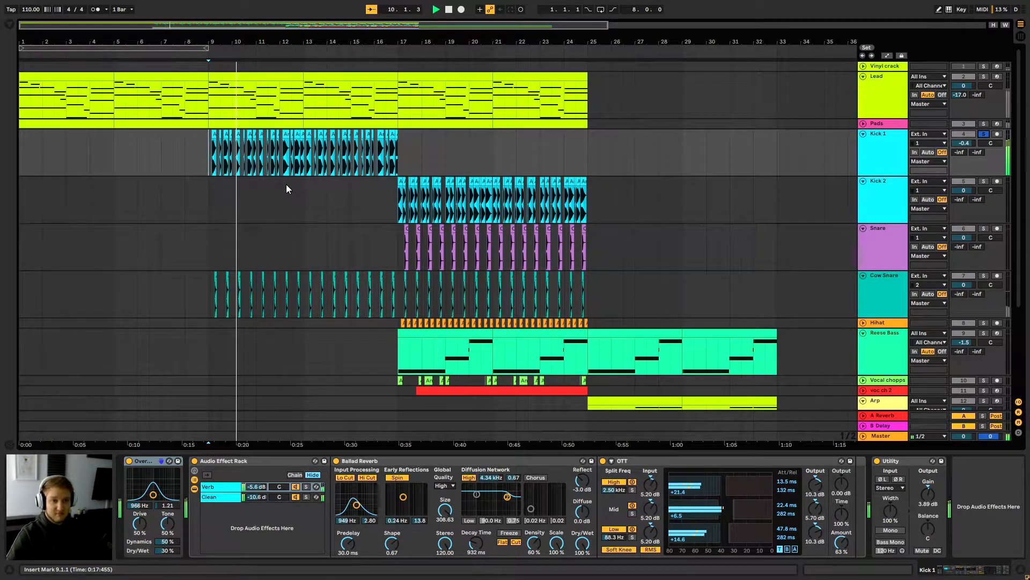
key(space)
Inspect the Kick 1 pattern up close around bar 11, return the insert marker to bar 9, and clear its solo.
drag(209, 41, 217, 91)
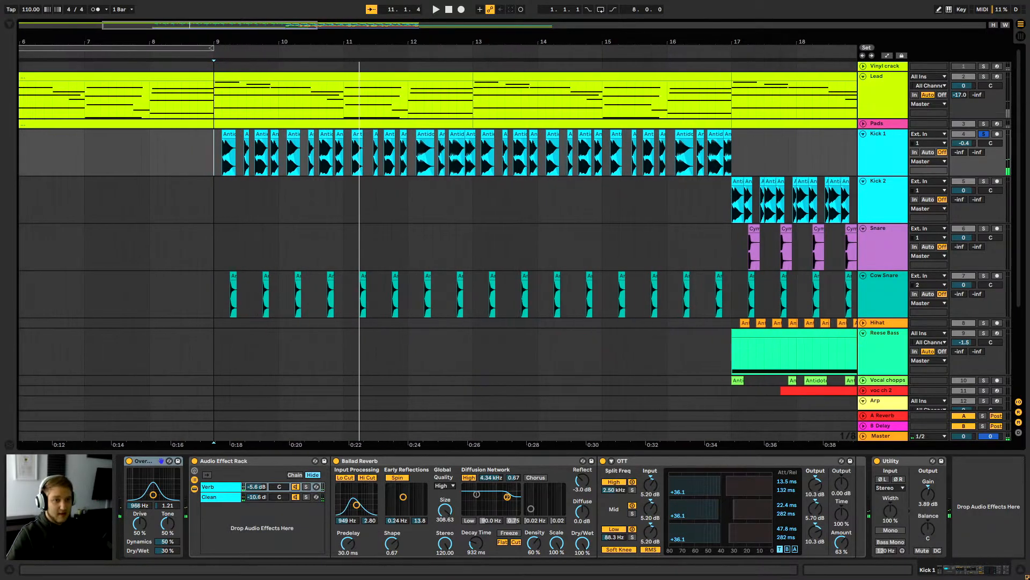
click(354, 162)
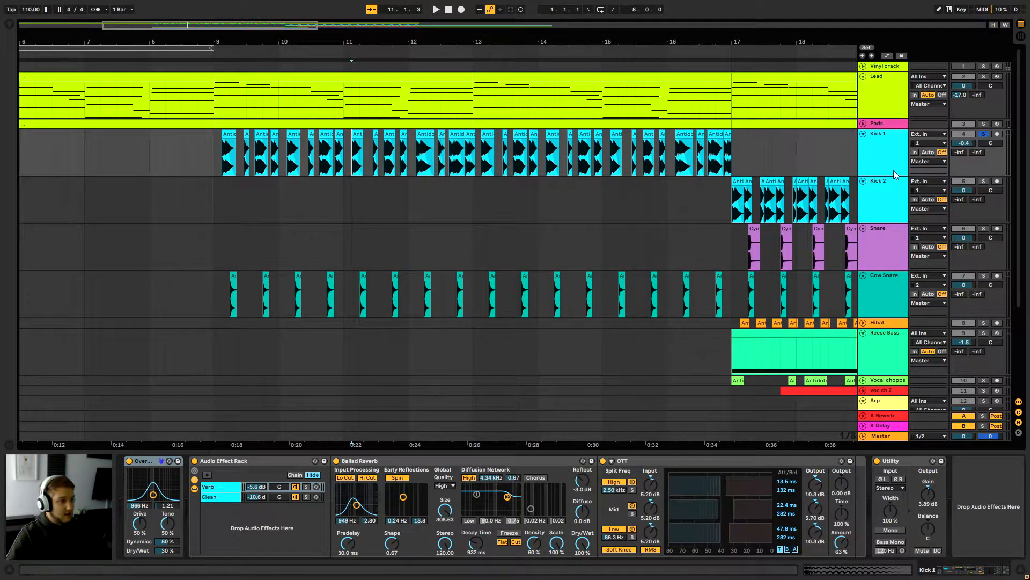
click(216, 156)
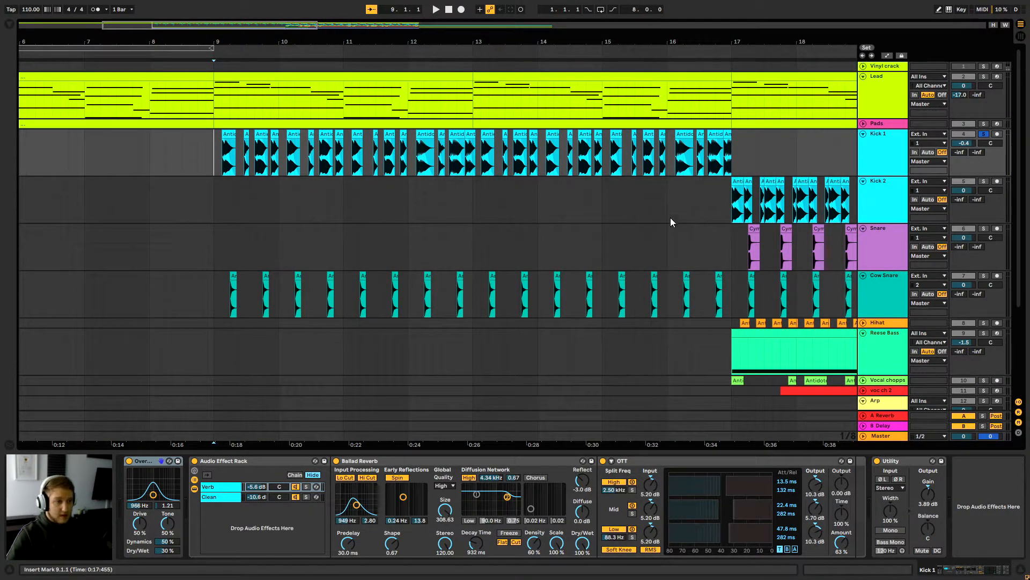
drag(421, 41, 442, 26)
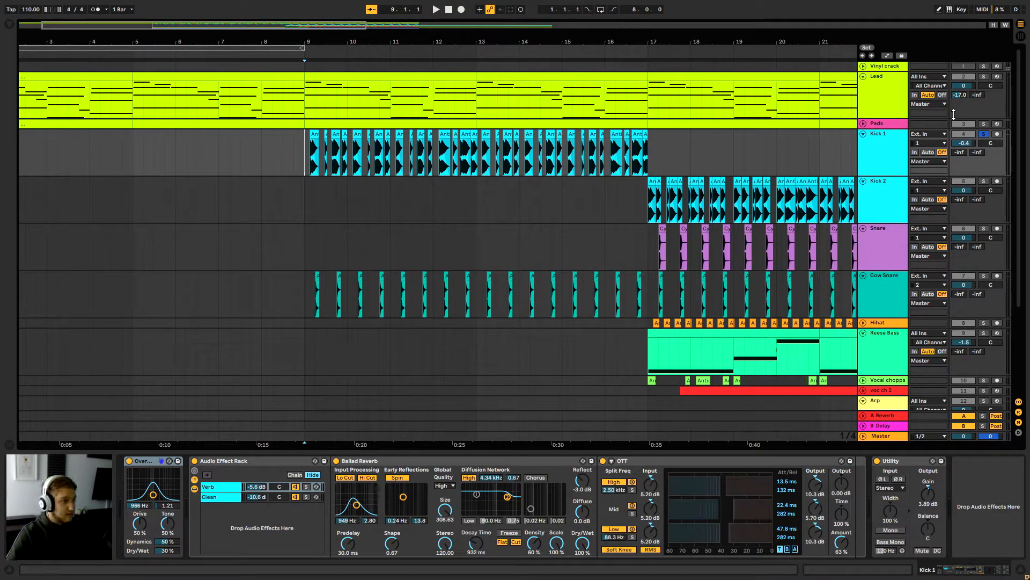
click(984, 135)
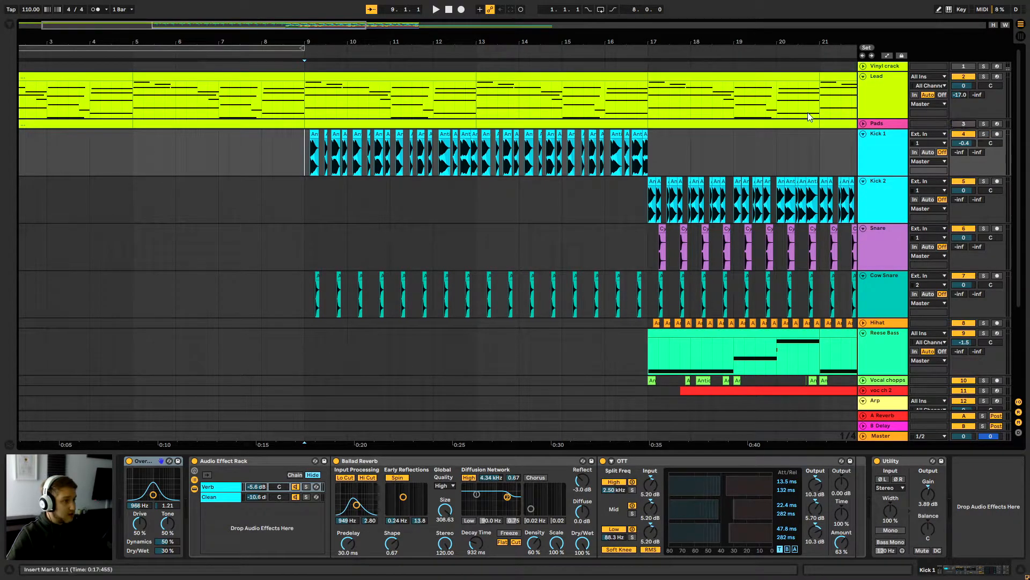
Place the insert marker on the Lead at bar 9 and play the unsoloed arrangement through to bar 17.
click(309, 98)
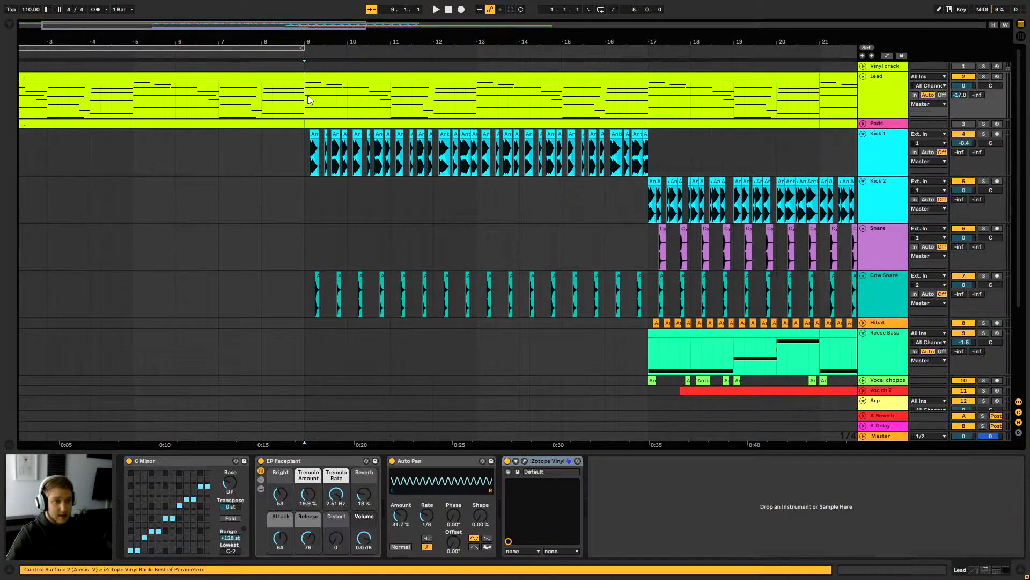
scroll(537, 242, down, 5)
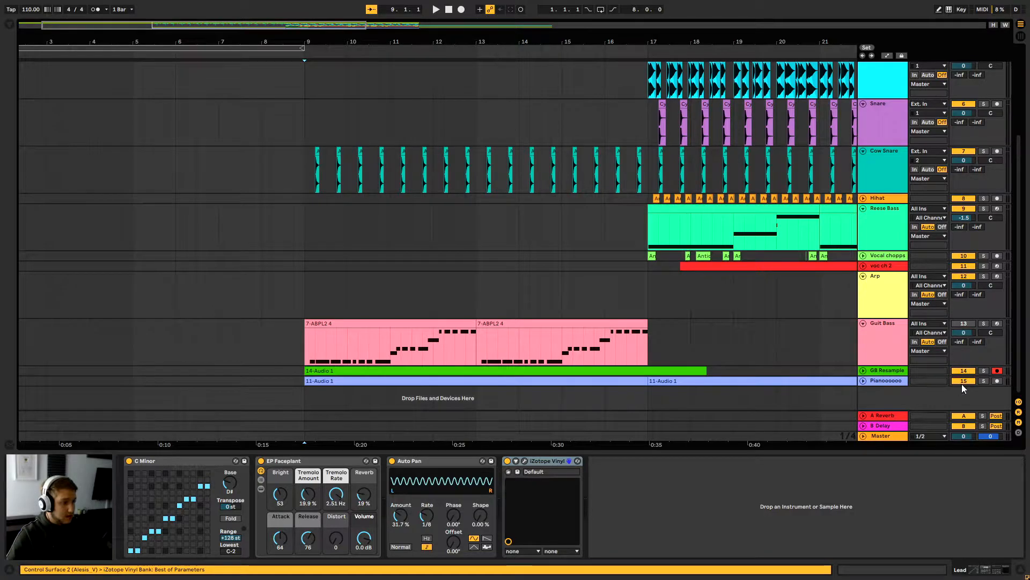
scroll(671, 208, up, 4)
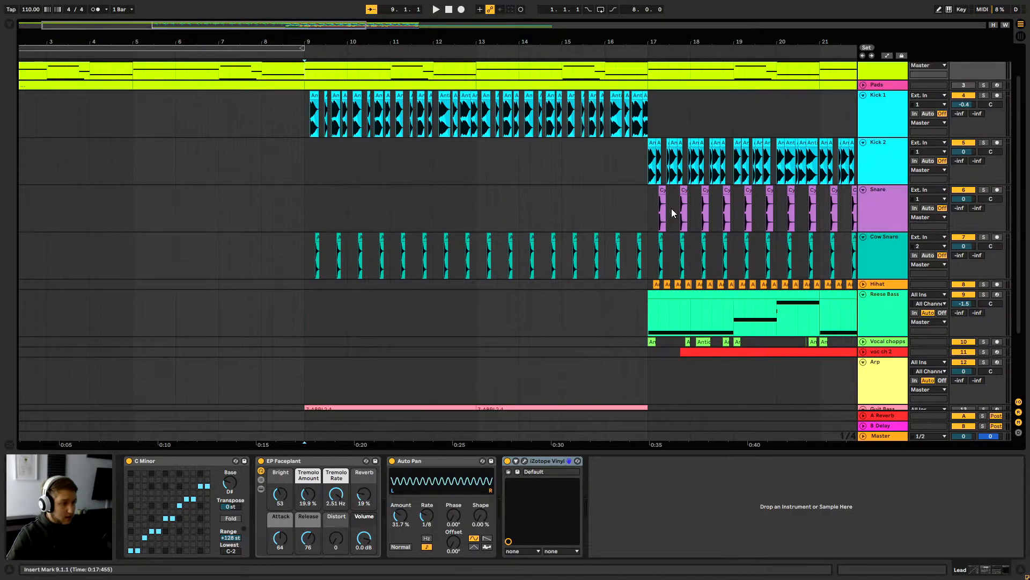
scroll(684, 242, down, 3)
scroll(726, 266, up, 3)
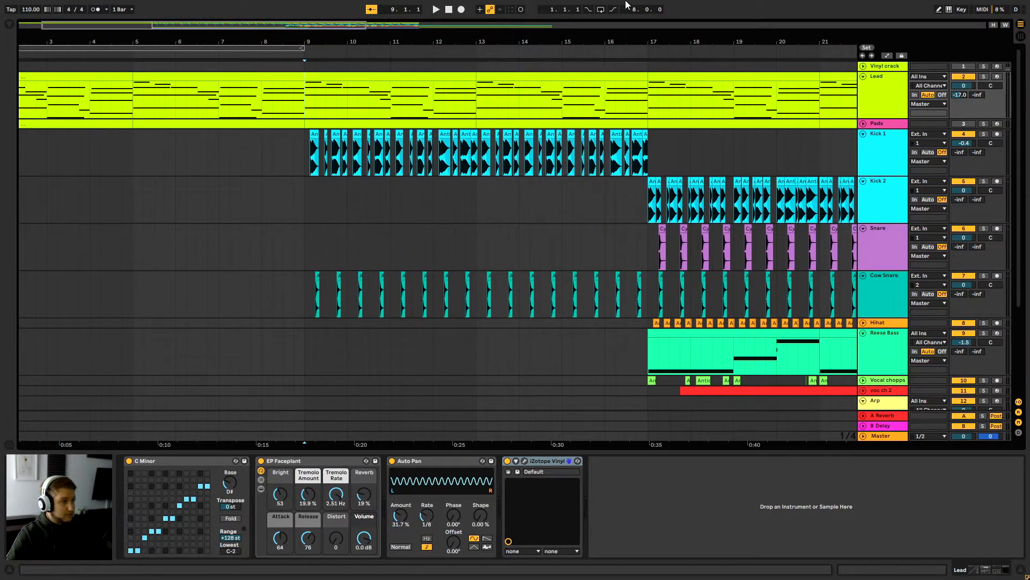
click(435, 10)
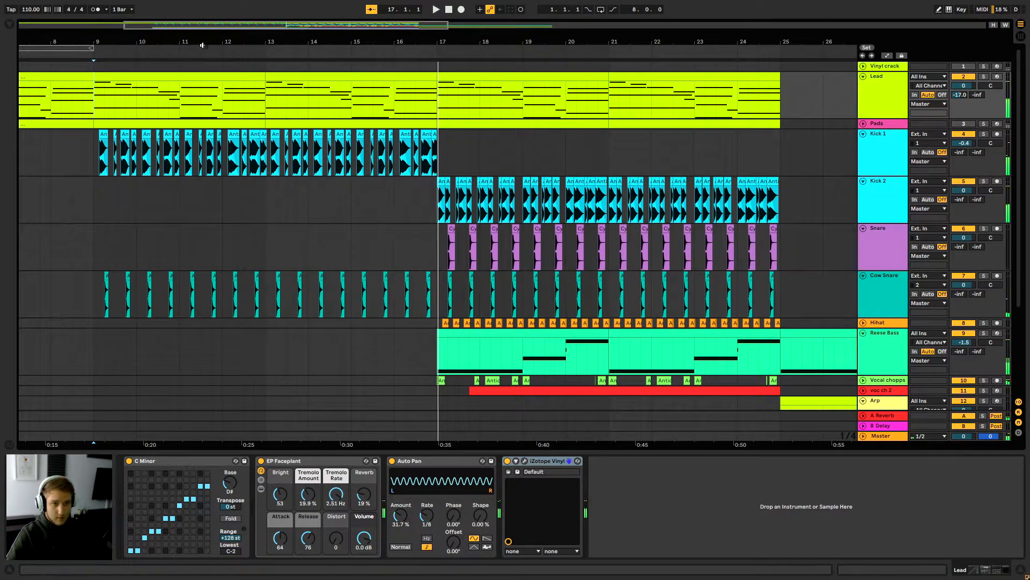
drag(203, 42, 420, 42)
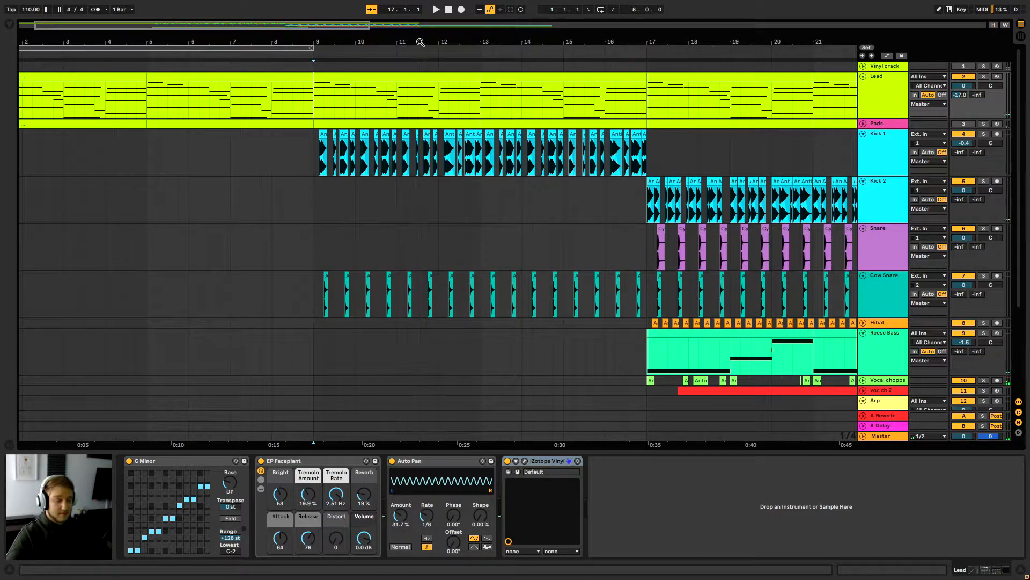
Deactivate GB Resample, and unfold the Pianoooooo track to show its clip and devices from bar 9.
click(309, 160)
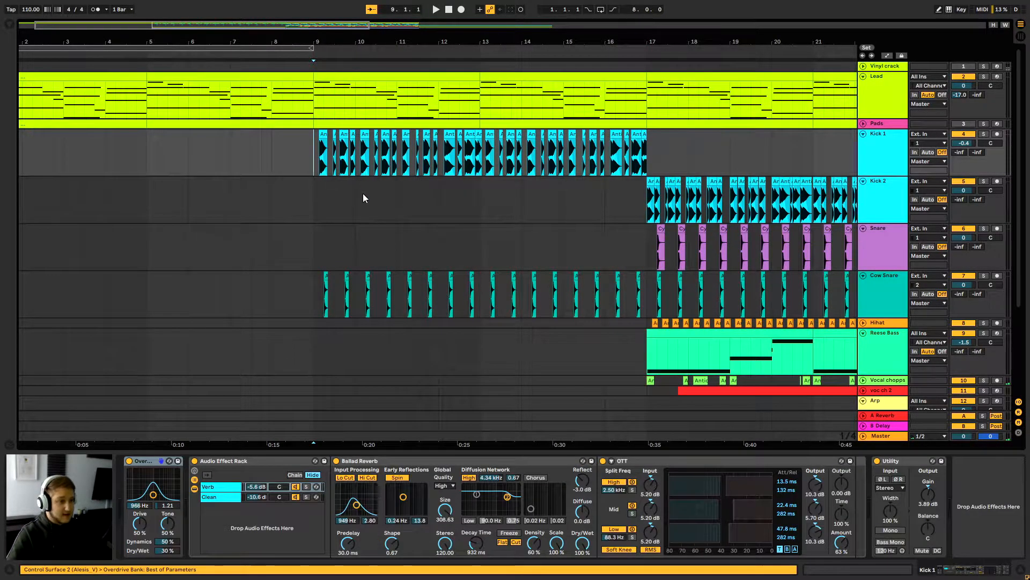
scroll(364, 199, down, 3)
scroll(365, 204, down, 1)
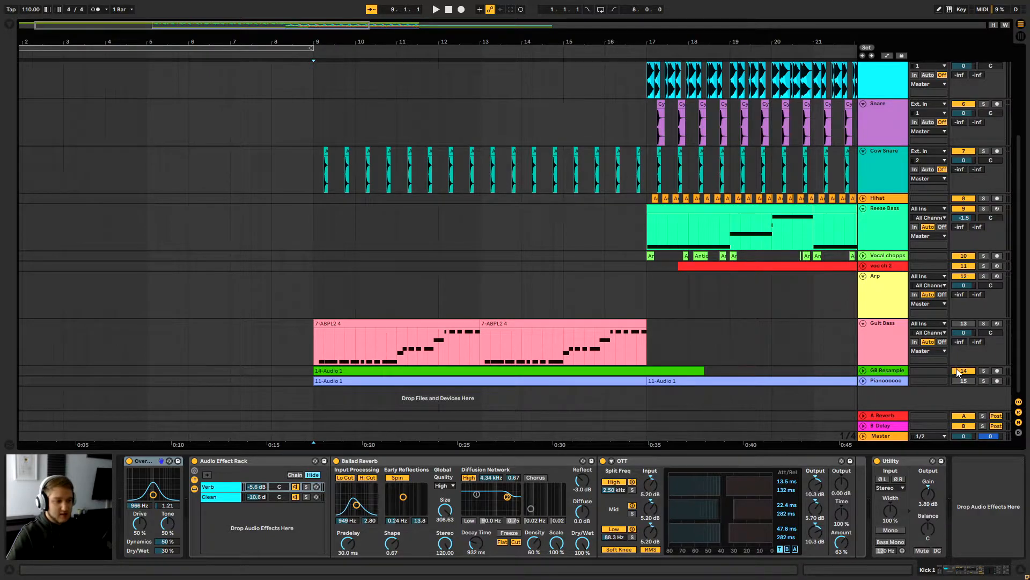
click(861, 382)
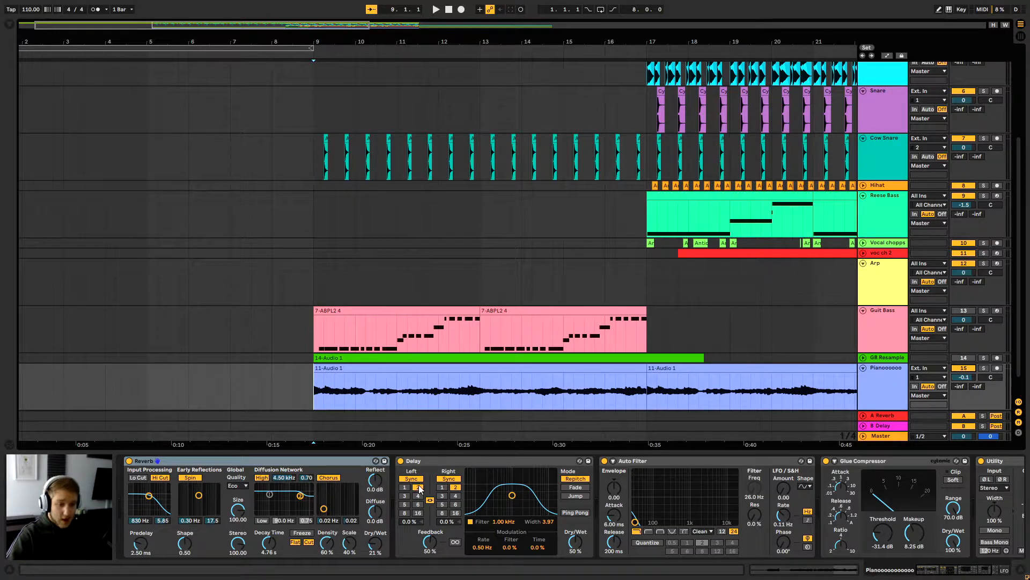
Inspect the Pianoooooo track's effect chain from Reverb and Delay through Auto Filter, Glue Compressor and Utility to the LFO.
click(433, 462)
click(213, 461)
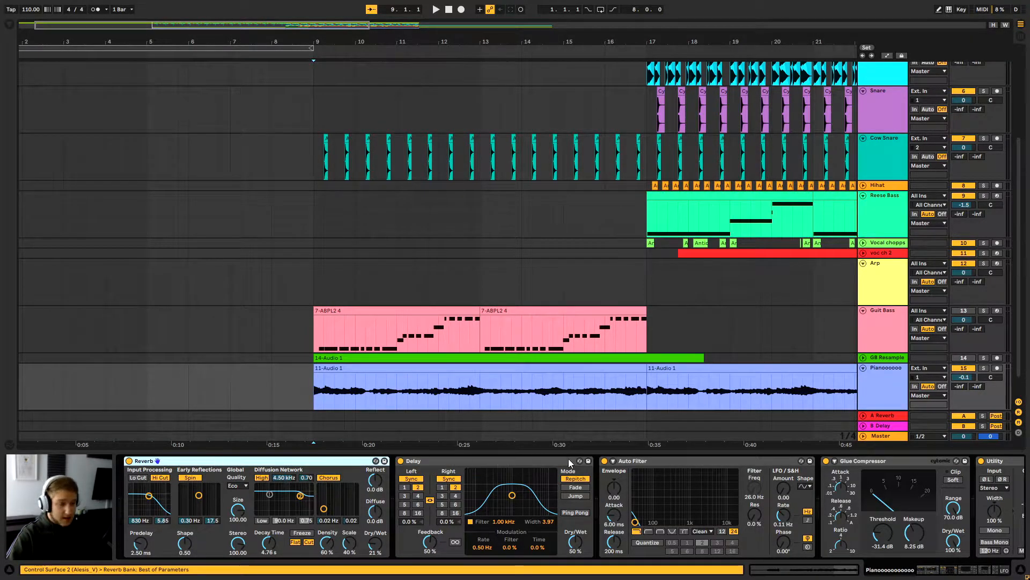
drag(917, 573, 948, 568)
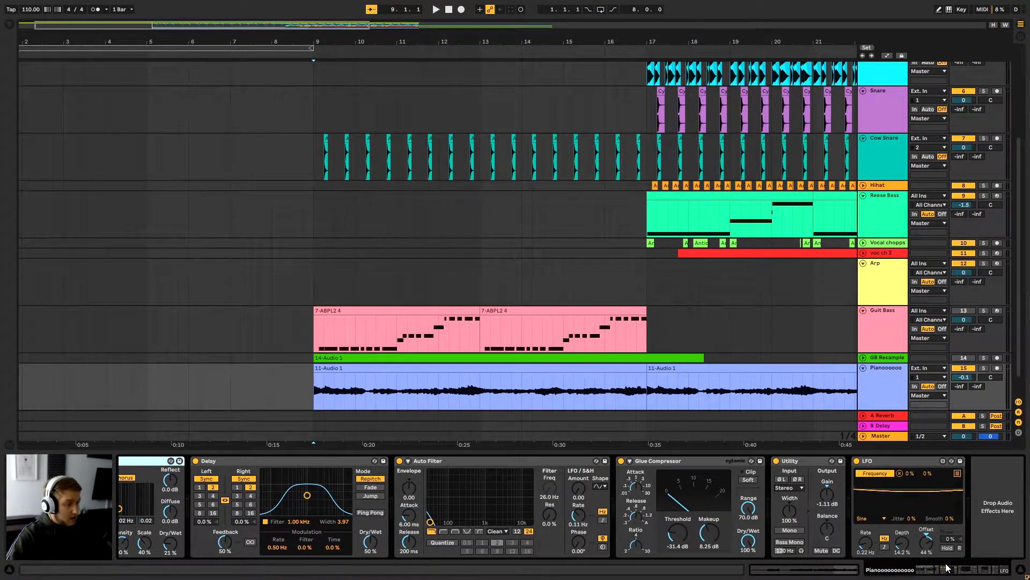
mouse_move(949, 572)
mouse_down()
mouse_move(928, 571)
mouse_move(947, 571)
mouse_up()
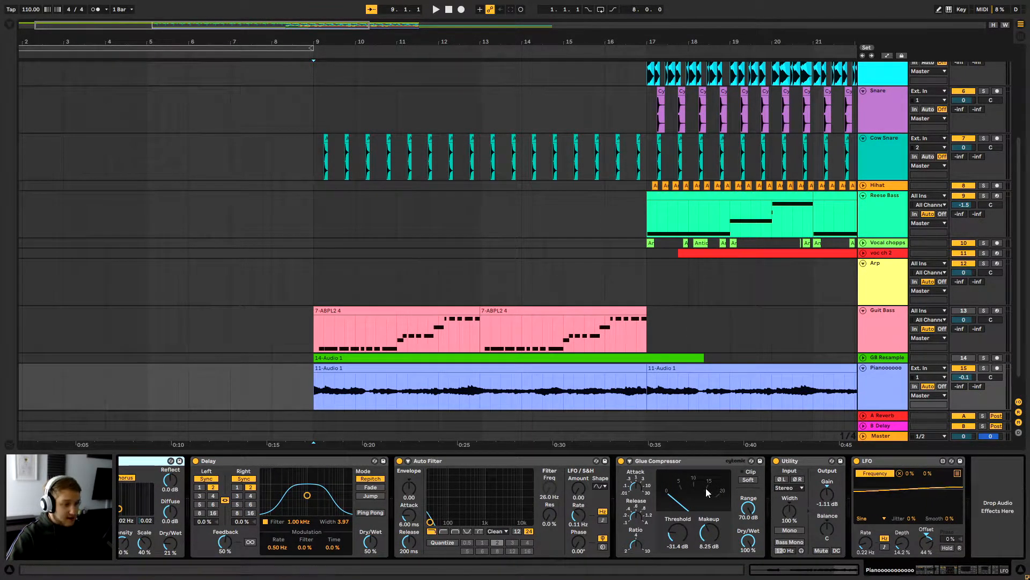
click(894, 462)
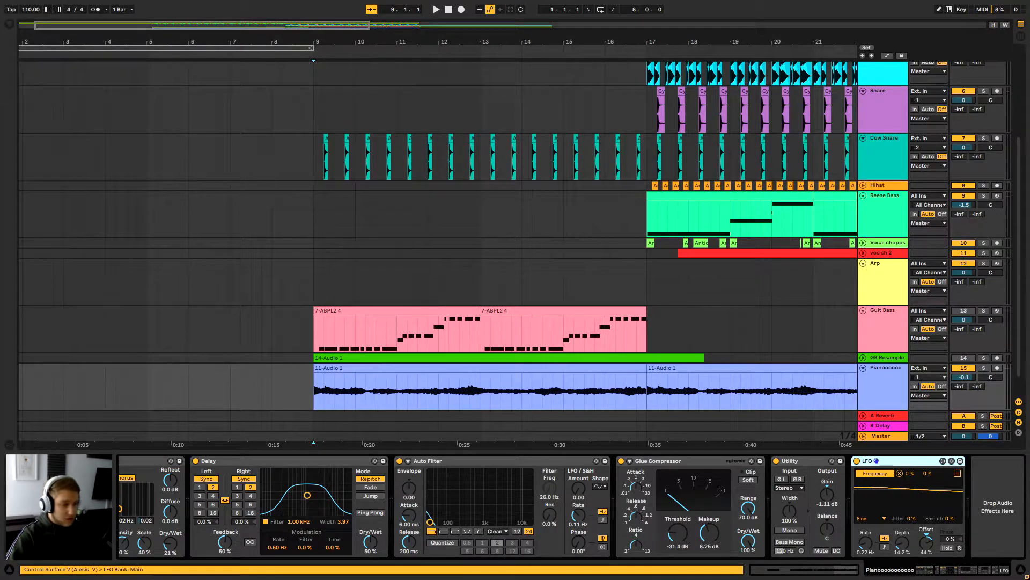
mouse_move(968, 573)
mouse_down()
mouse_move(947, 576)
mouse_move(971, 577)
mouse_up()
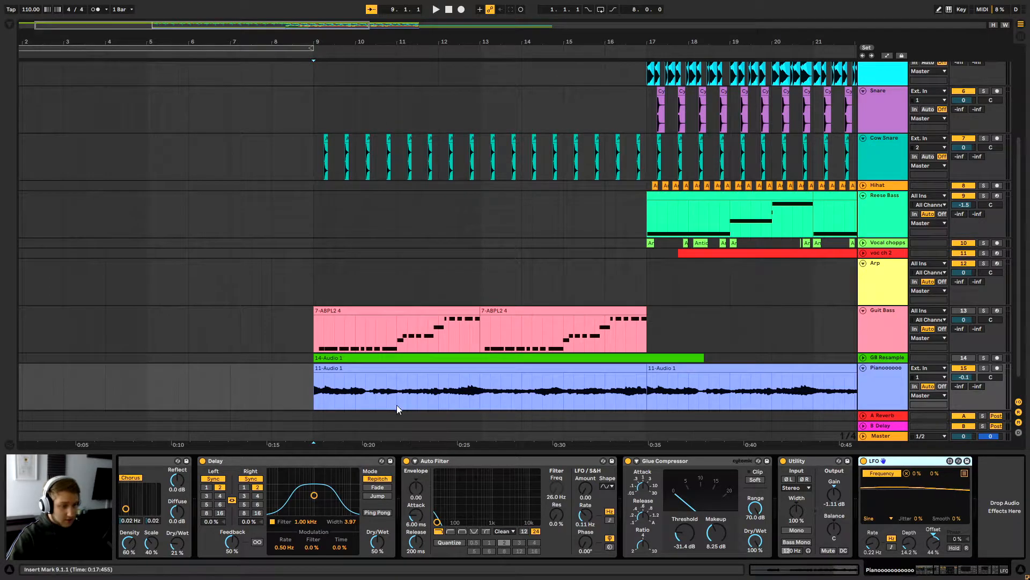
Play the arrangement from bar 9 on the Pianoooooo track, toggle that track's solo, and stop playback.
click(317, 386)
key(space)
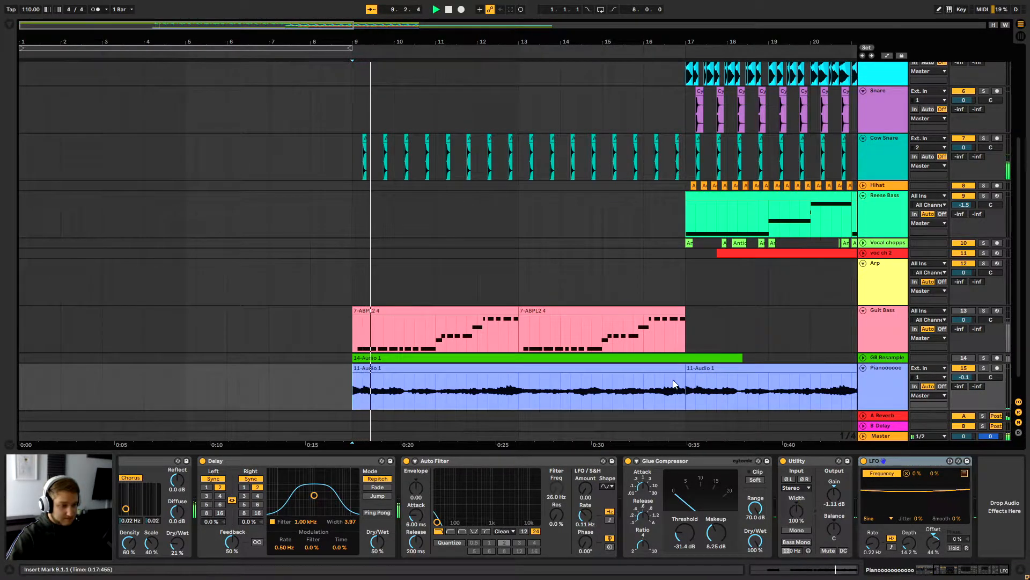
click(984, 369)
key(space)
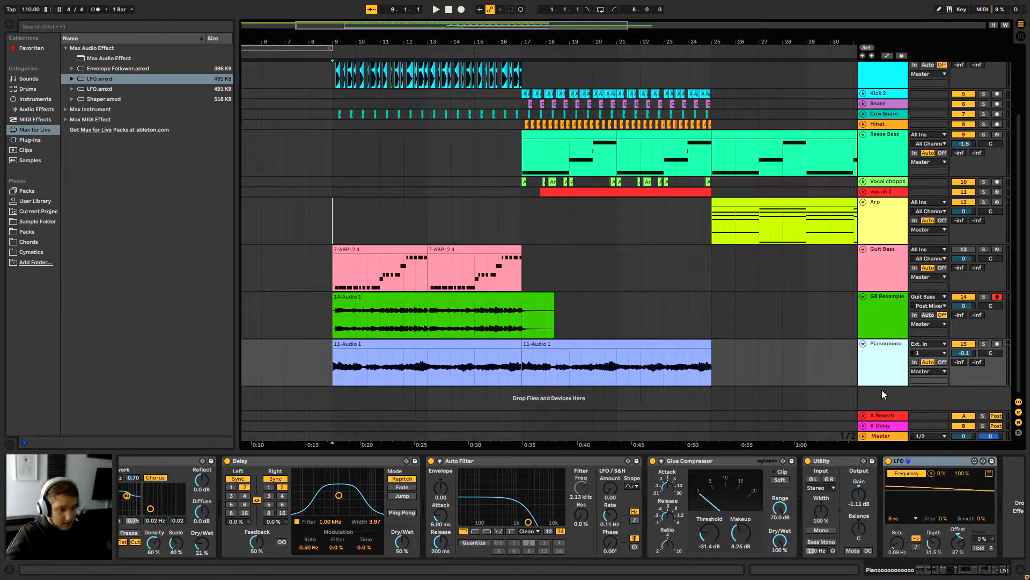
View the GB Resample track's device area, and return to Pianoooooo to show its chain up to the LFO.
click(885, 321)
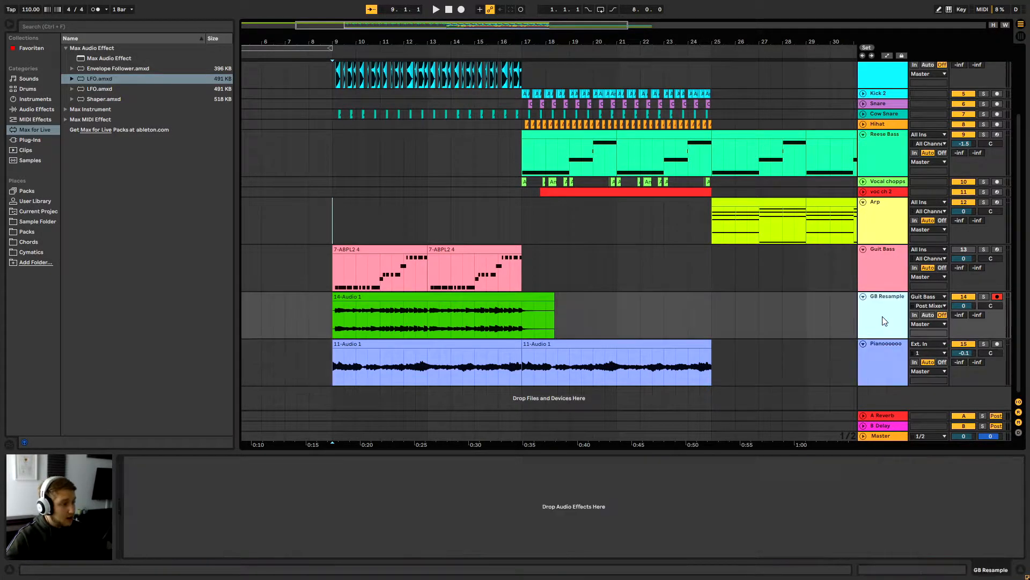
click(886, 353)
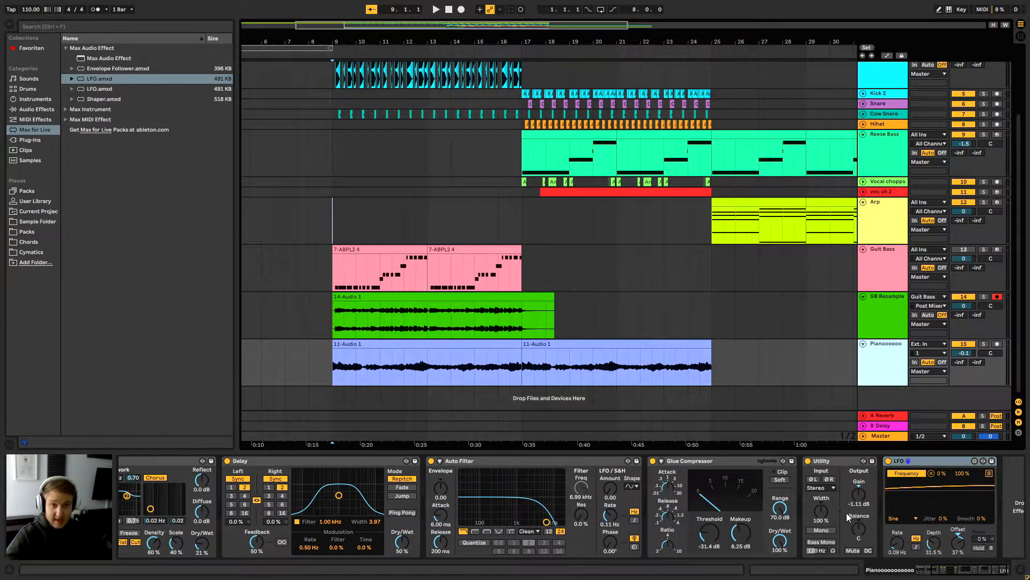
drag(954, 571, 950, 570)
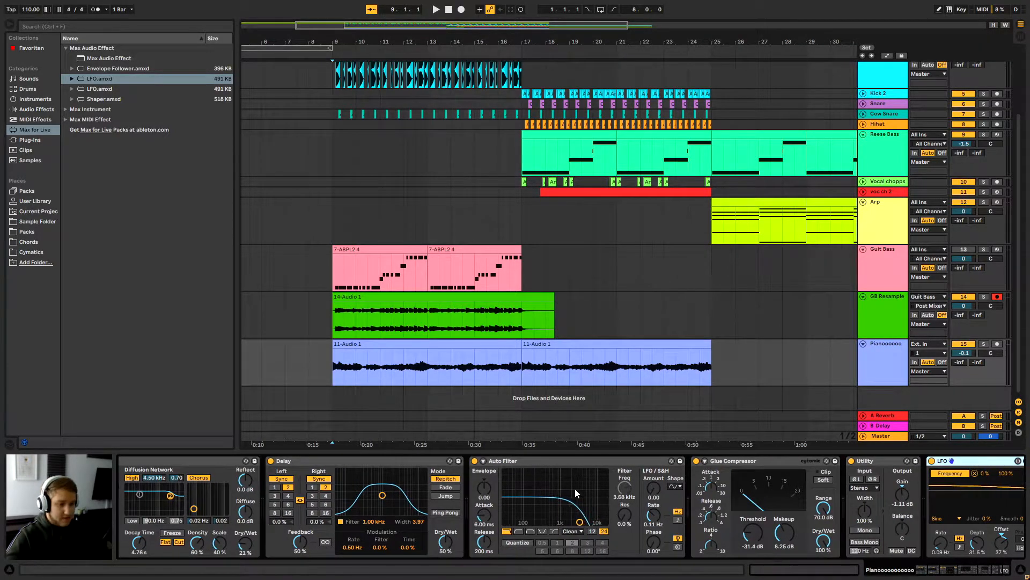
click(940, 573)
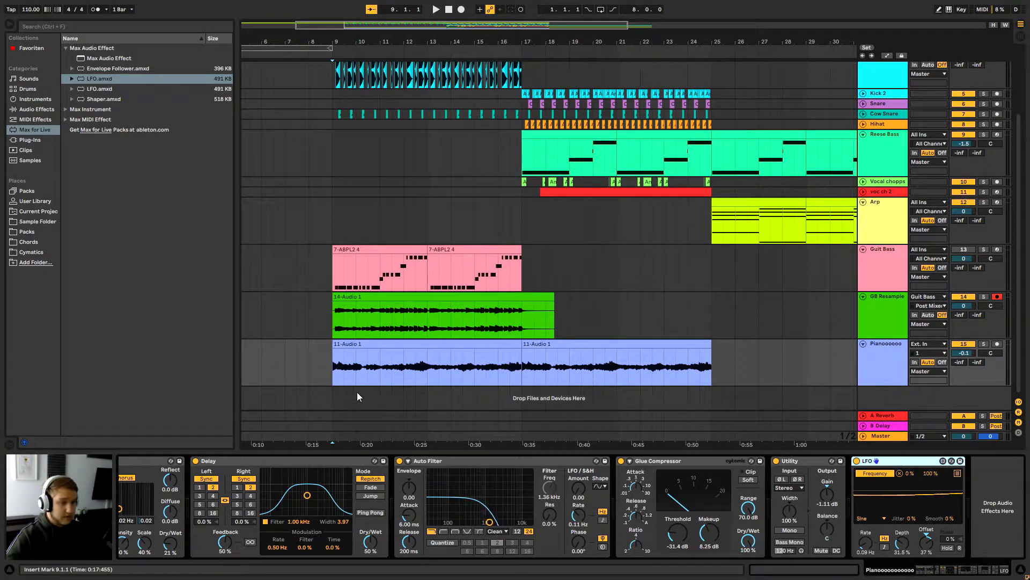
Solo the Pianoooooo track, play it from bar 9 and stop in bar 14.
key(s)
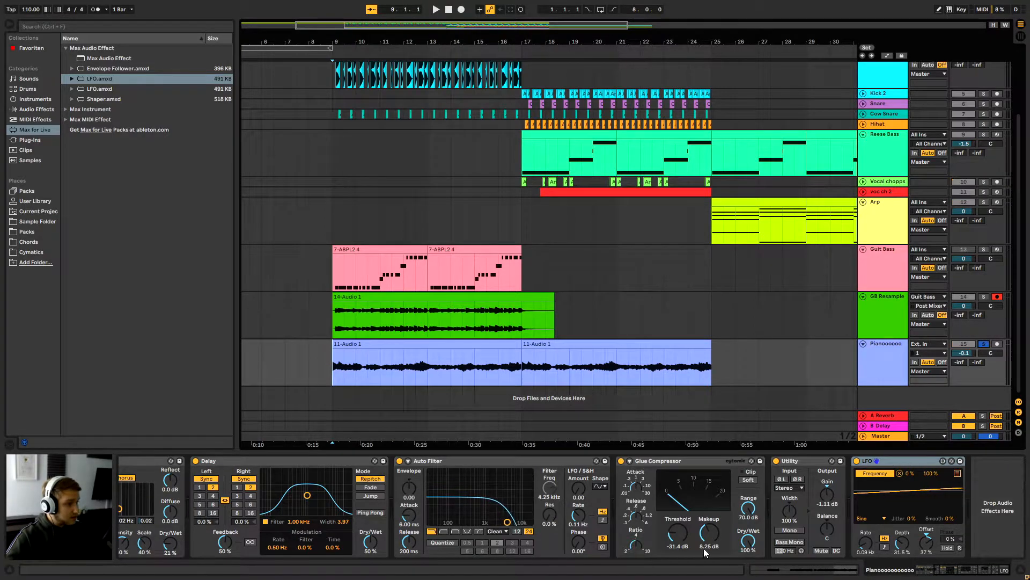
key(space)
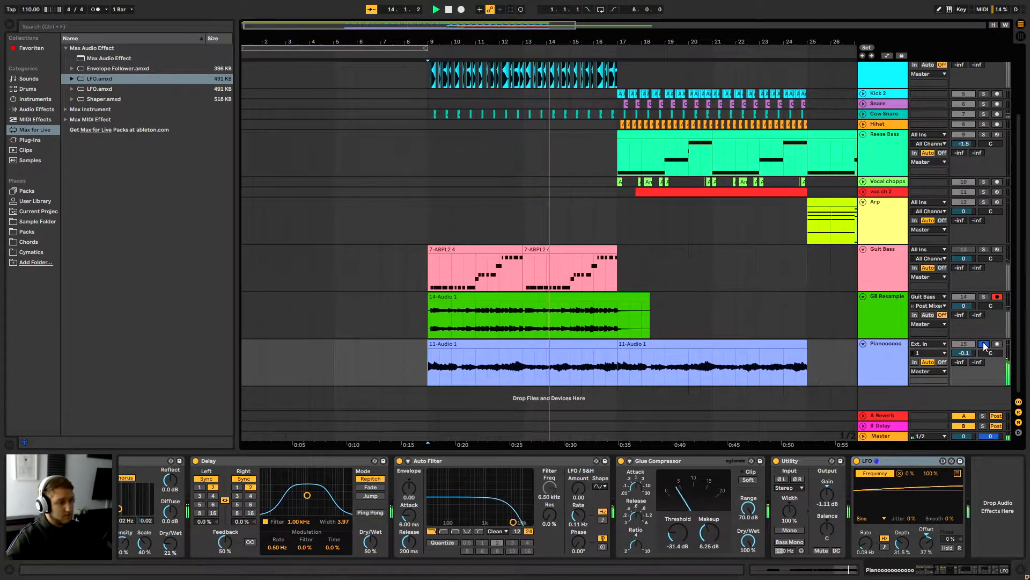
key(space)
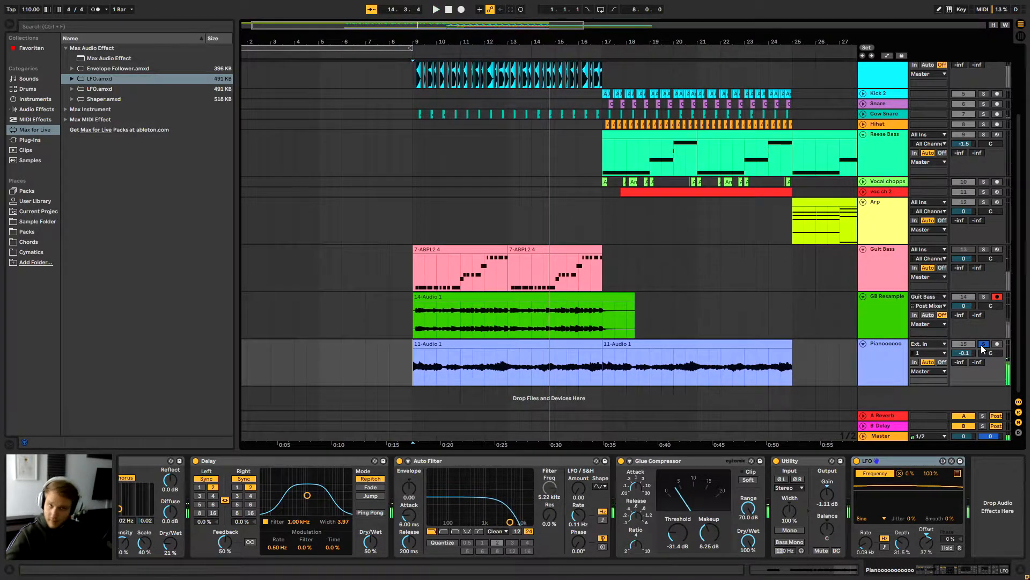
Clear the Pianoooooo solo and return the insert marker to bar 9 on the Lead track.
scroll(446, 361, up, 3)
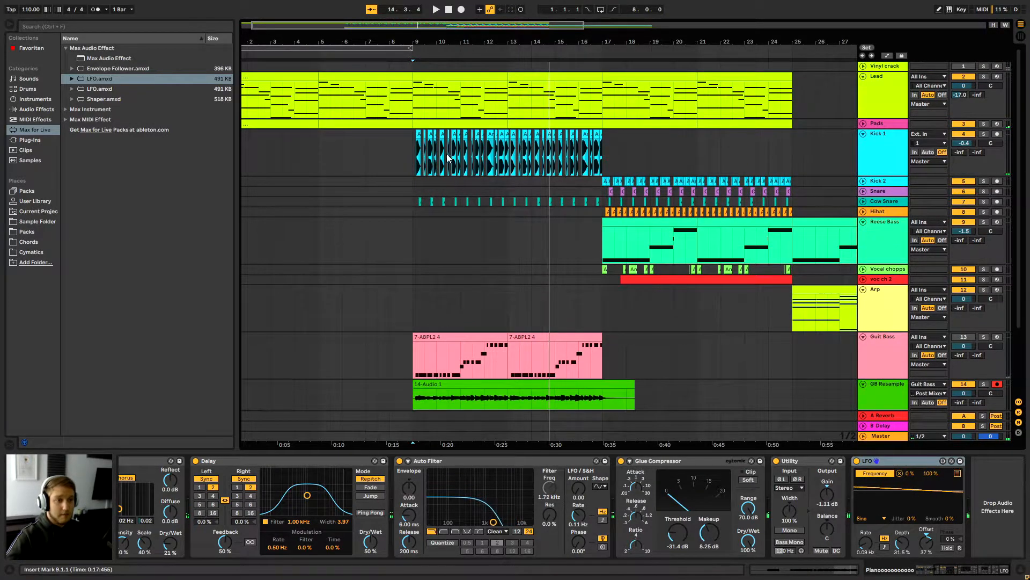
click(420, 98)
scroll(382, 281, down, 4)
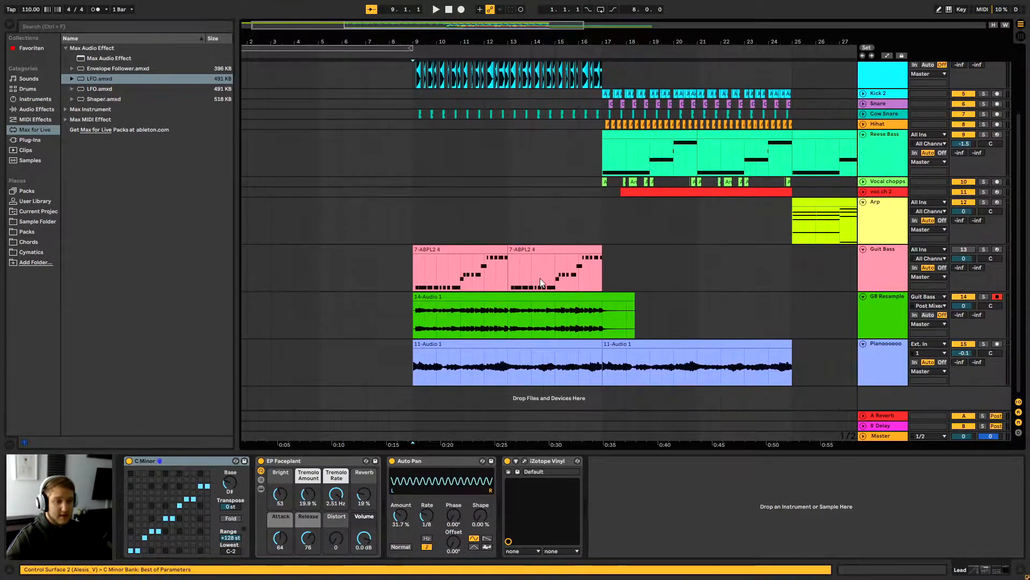
Look over the arrangement's tracks between the Lead and Pianoooooo to review the layers entering at bar 9.
scroll(553, 314, up, 3)
scroll(527, 331, down, 3)
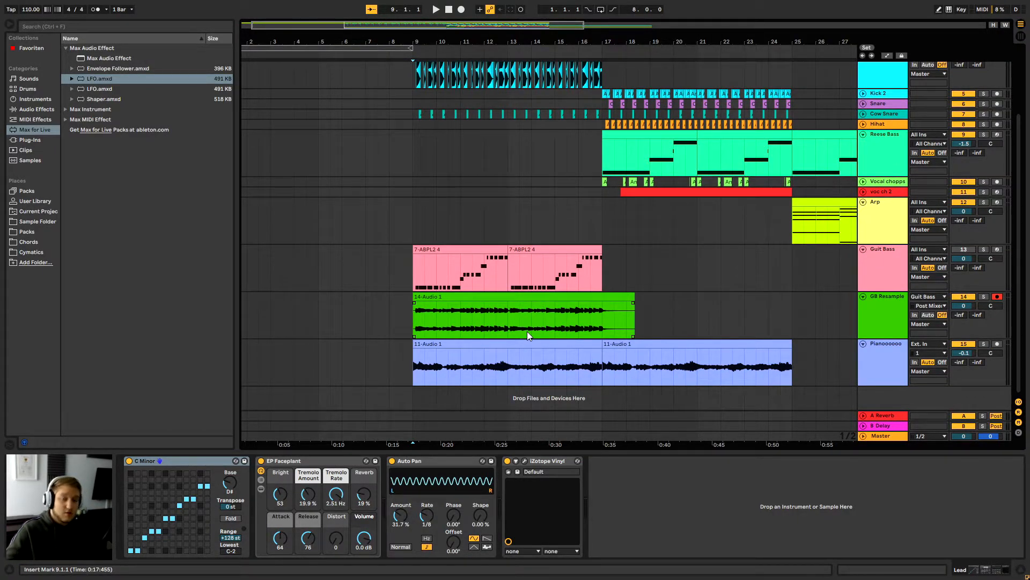
scroll(527, 330, up, 2)
scroll(527, 331, down, 2)
scroll(527, 331, up, 2)
scroll(527, 331, down, 2)
scroll(527, 333, up, 1)
scroll(527, 333, down, 1)
scroll(527, 333, up, 8)
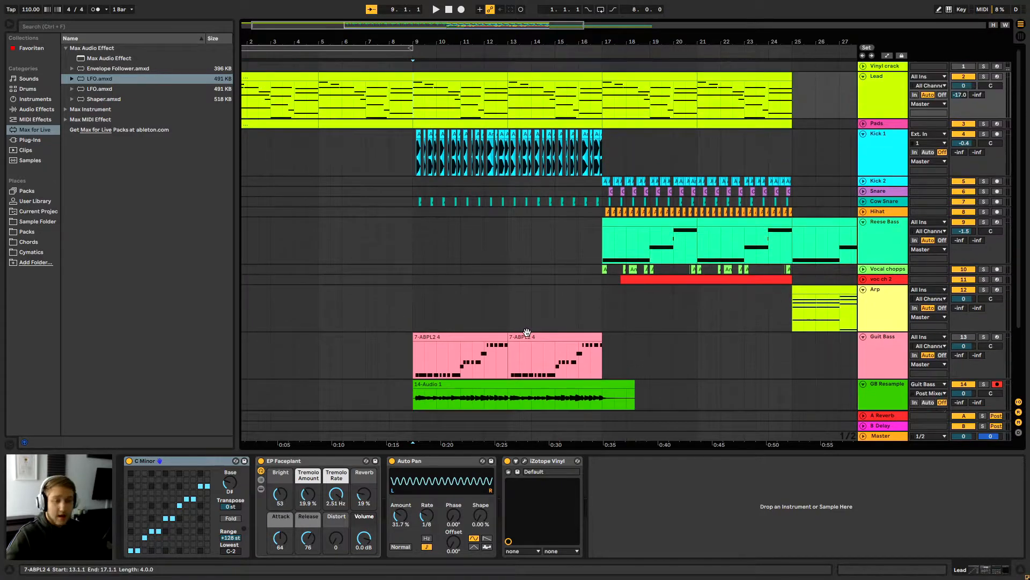
scroll(523, 335, down, 6)
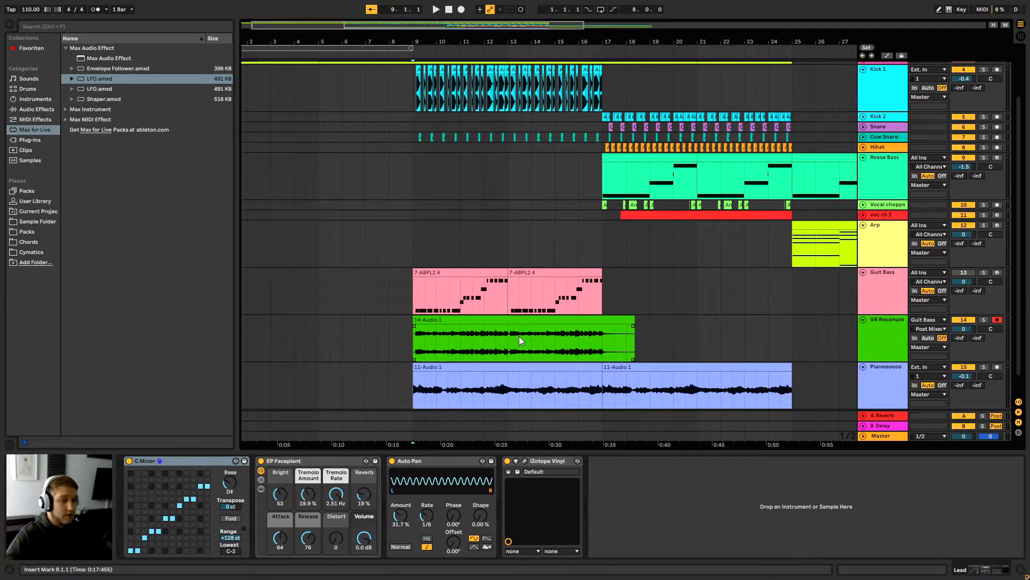
Place the insert marker at bar 9 on the Arp track, and fold and unfold the Guit Bass track.
click(420, 244)
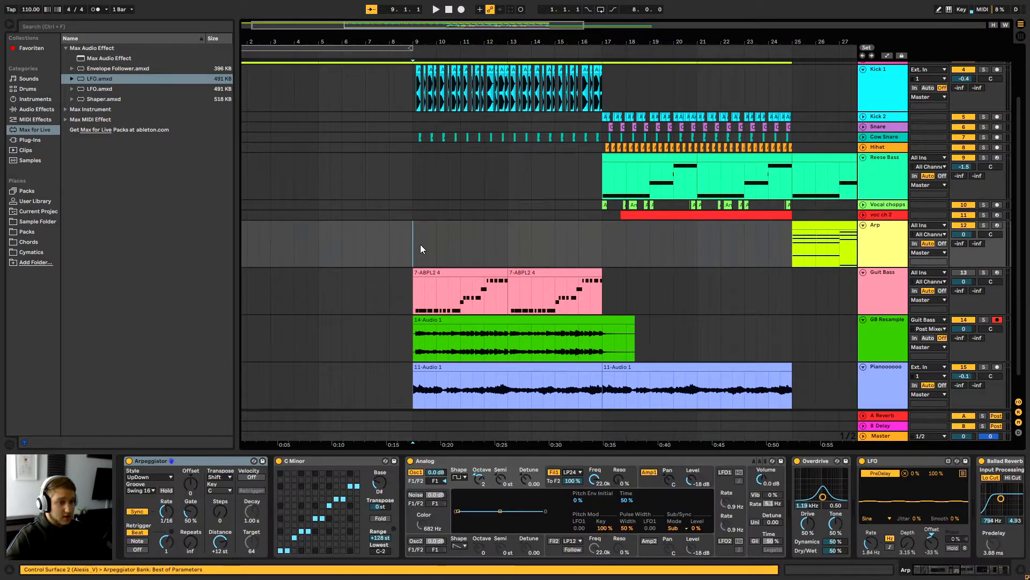
click(864, 271)
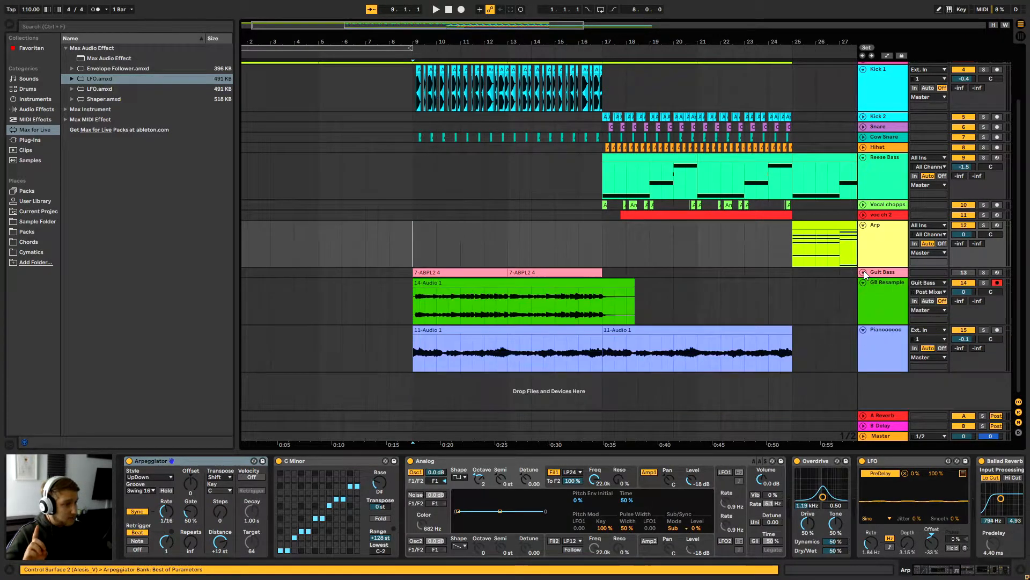
click(864, 272)
Compare the Guit Bass track's devices with GB Resample's, setting the insert marker at bar 9 on the resampled clip.
click(877, 286)
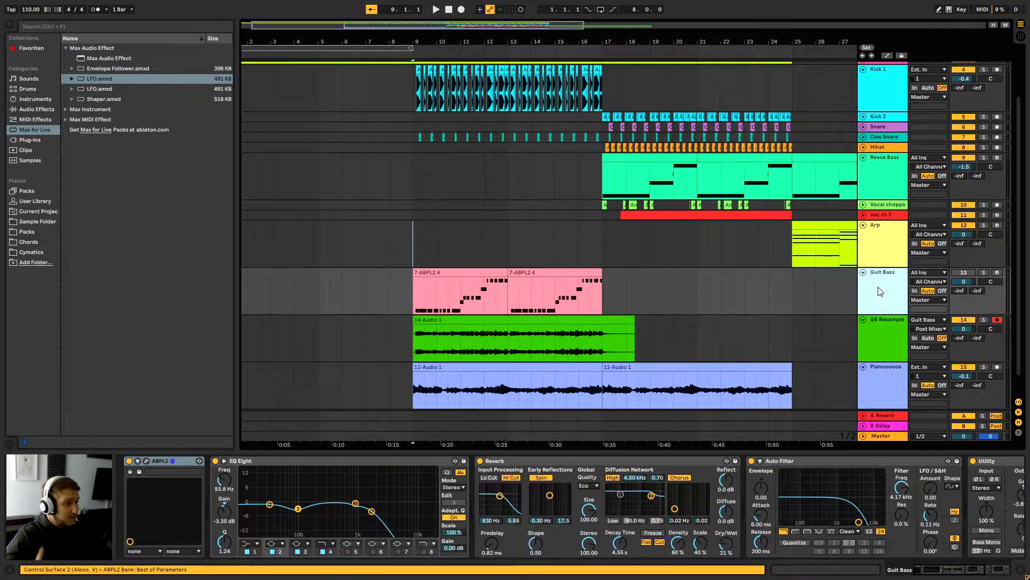
click(880, 345)
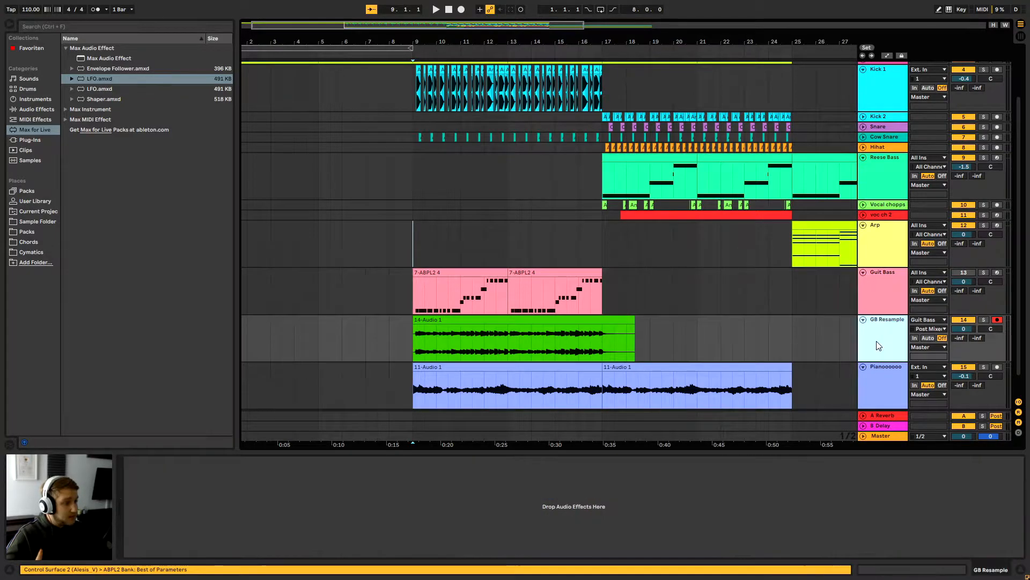
click(412, 348)
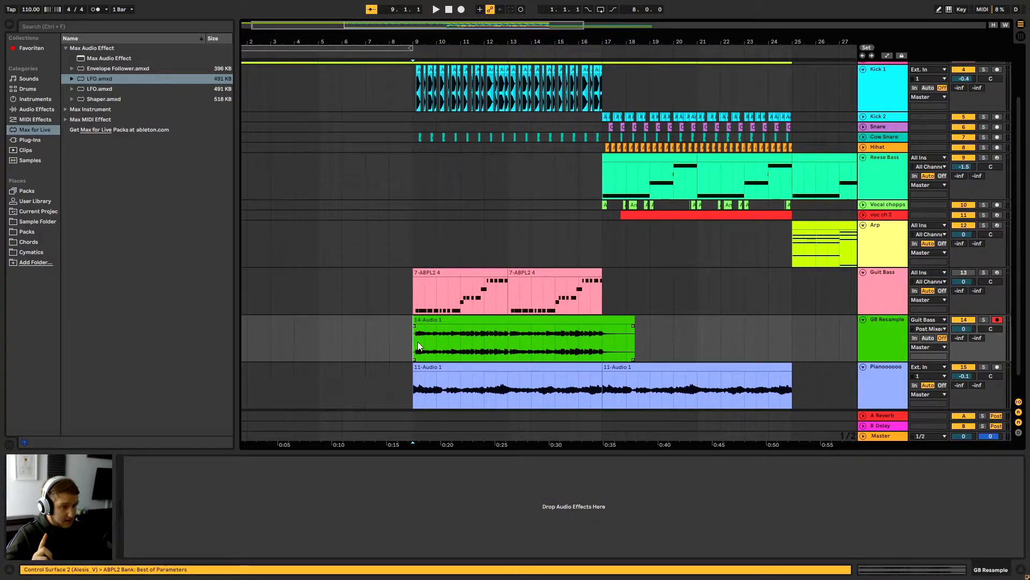
click(887, 323)
click(881, 289)
click(875, 337)
click(880, 294)
click(886, 324)
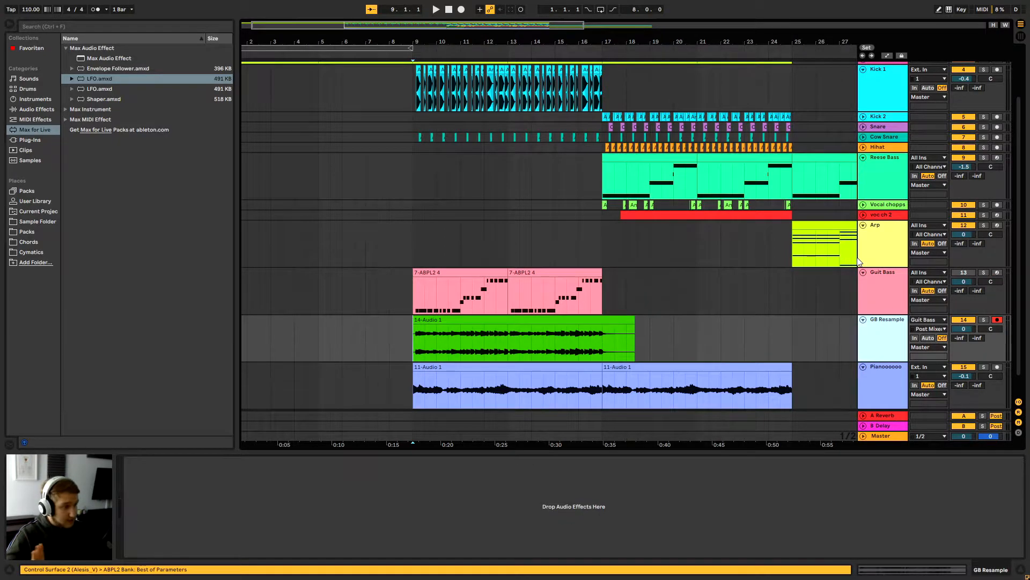
Play the arrangement from bar 9 through bar 16, and return the insert marker to bar 9 on Pianoooooo.
key(space)
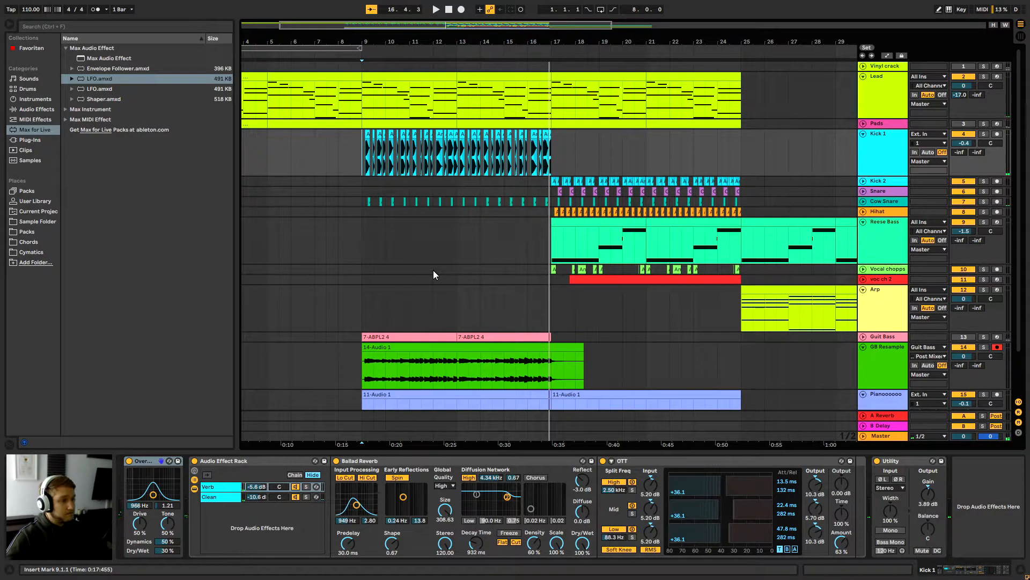
scroll(456, 336, down, 3)
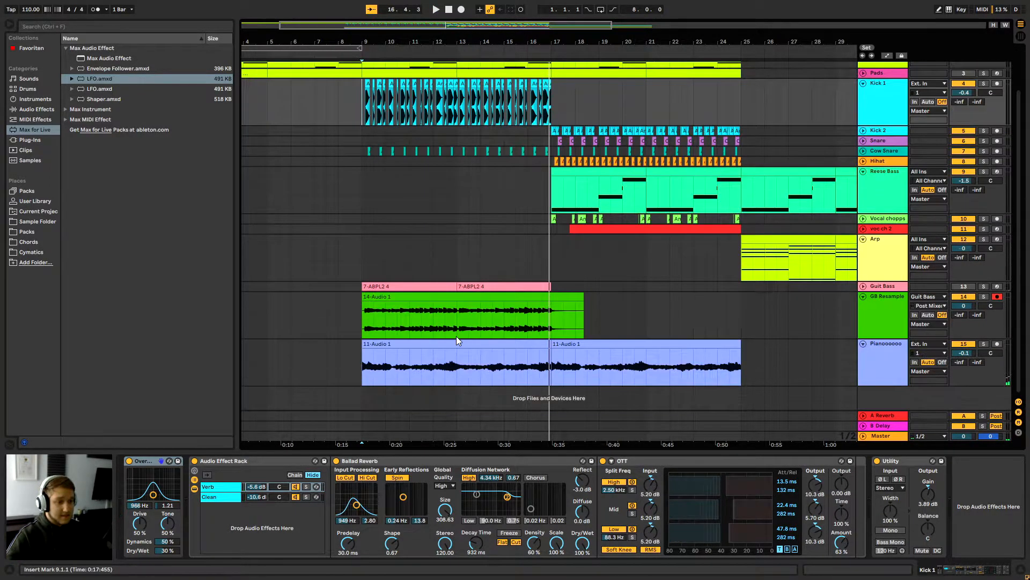
click(348, 364)
scroll(537, 268, up, 3)
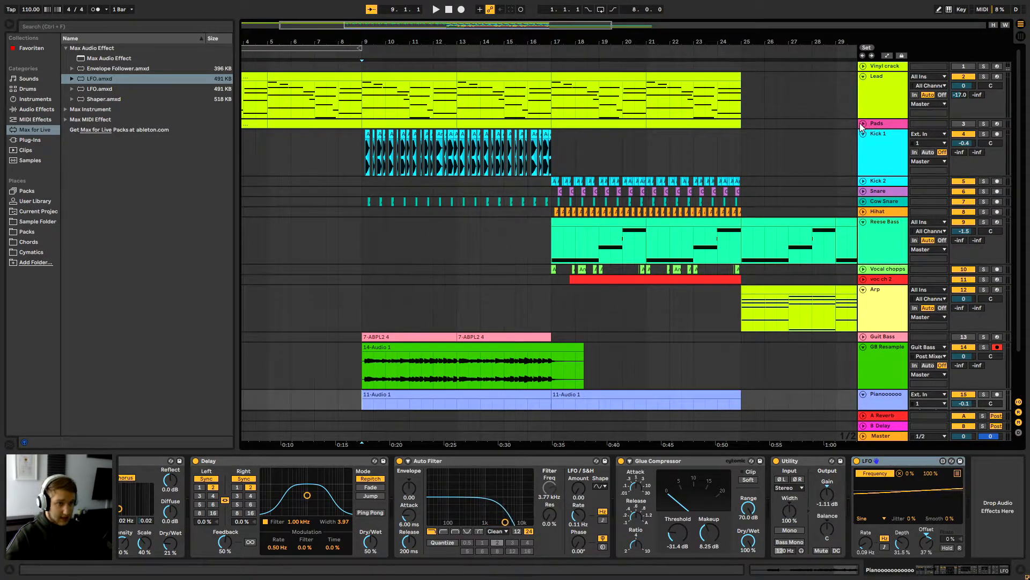
Place the insert marker at bar 5 on the Lead and play the arrangement briefly into bar 6.
click(268, 124)
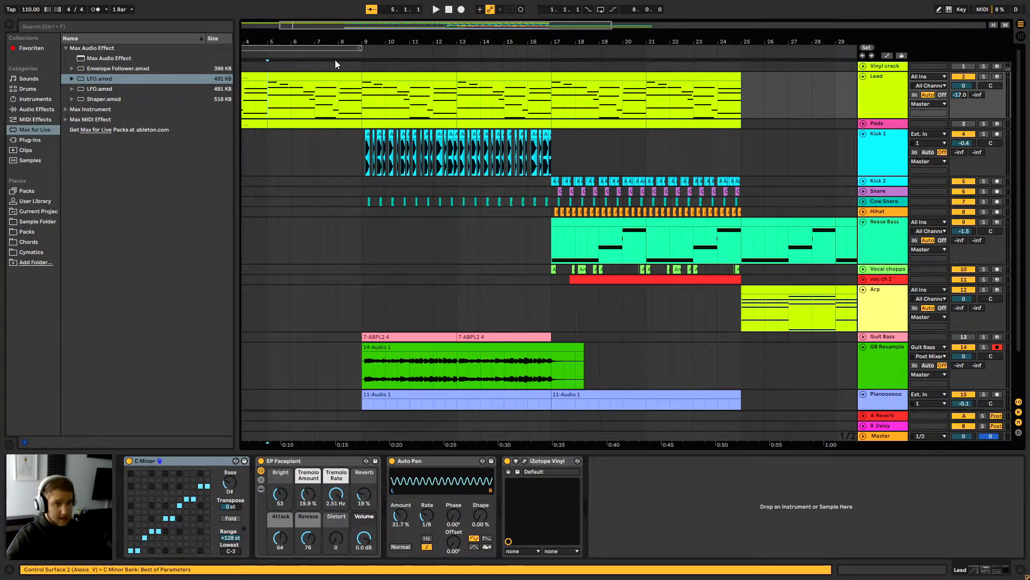
drag(254, 41, 328, 39)
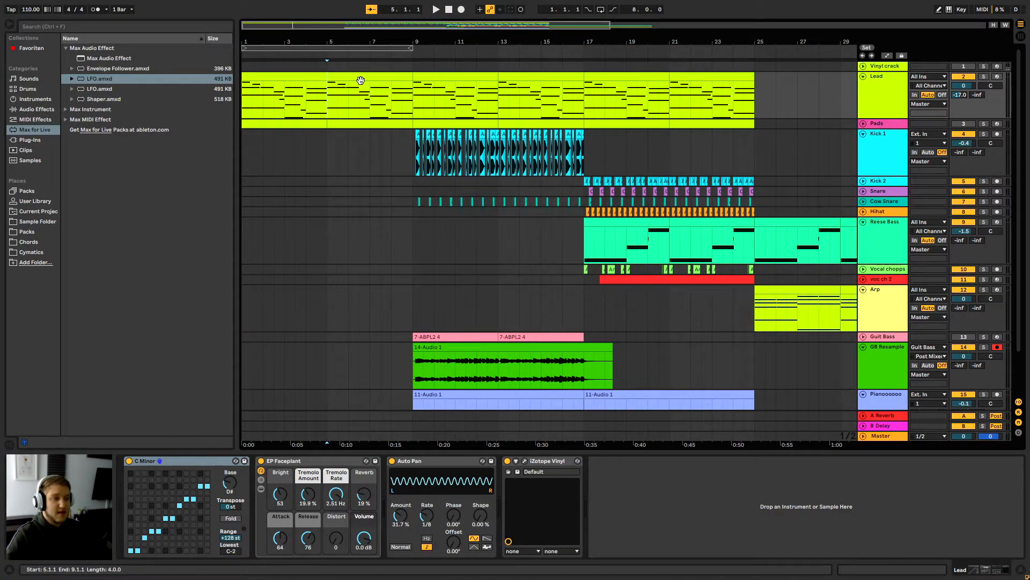
key(space)
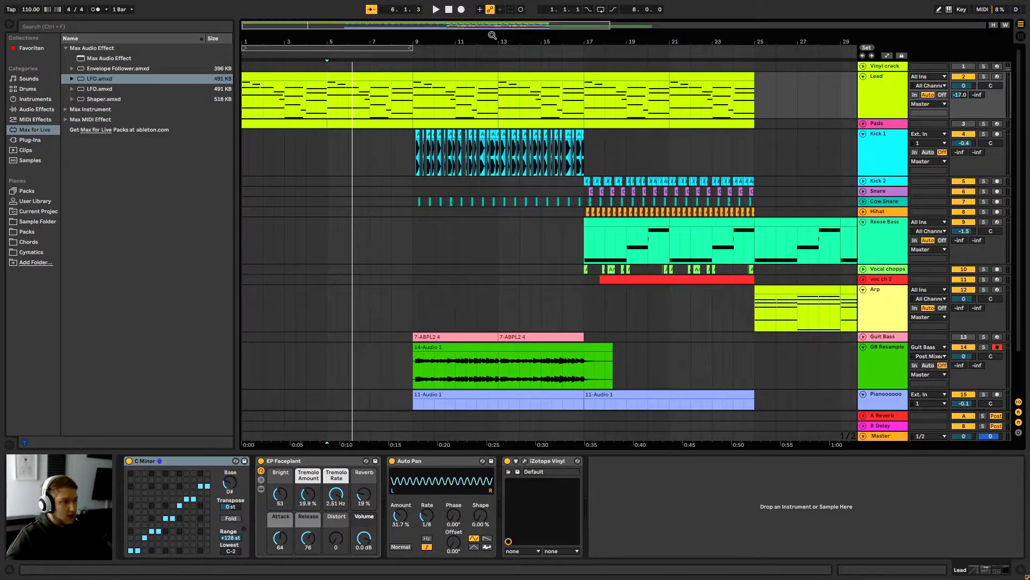
Unfold the Pads track and inspect its devices from Operator through Auto Filter and Reverb to EQ Eight.
click(864, 124)
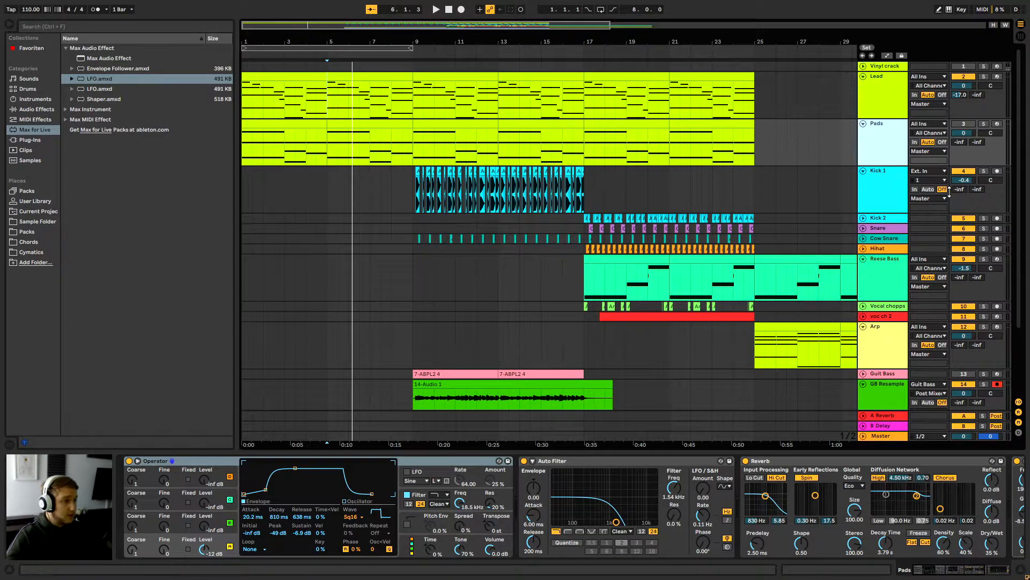
mouse_move(931, 574)
mouse_down()
mouse_move(940, 572)
mouse_move(929, 572)
mouse_up()
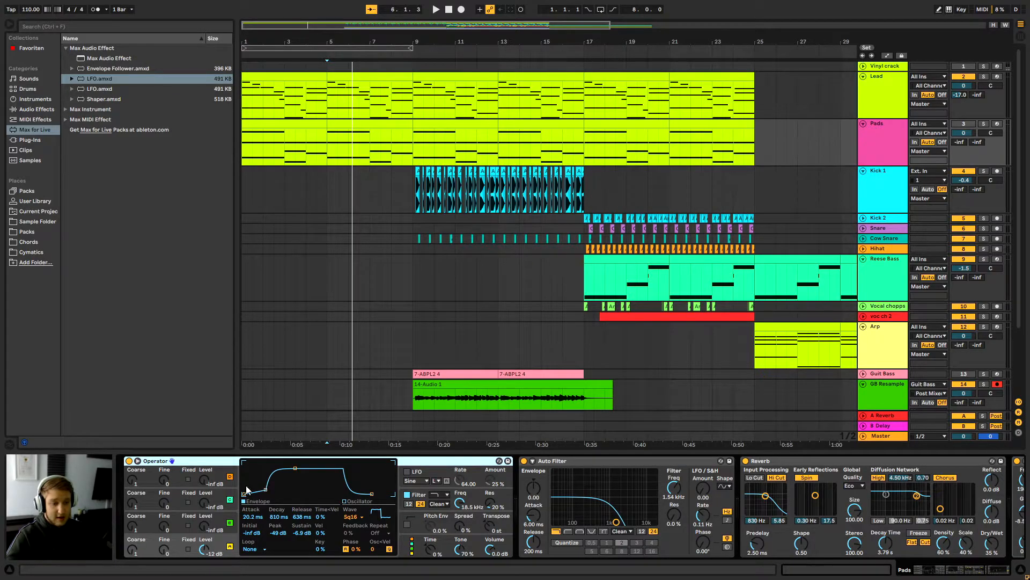
drag(948, 572, 954, 572)
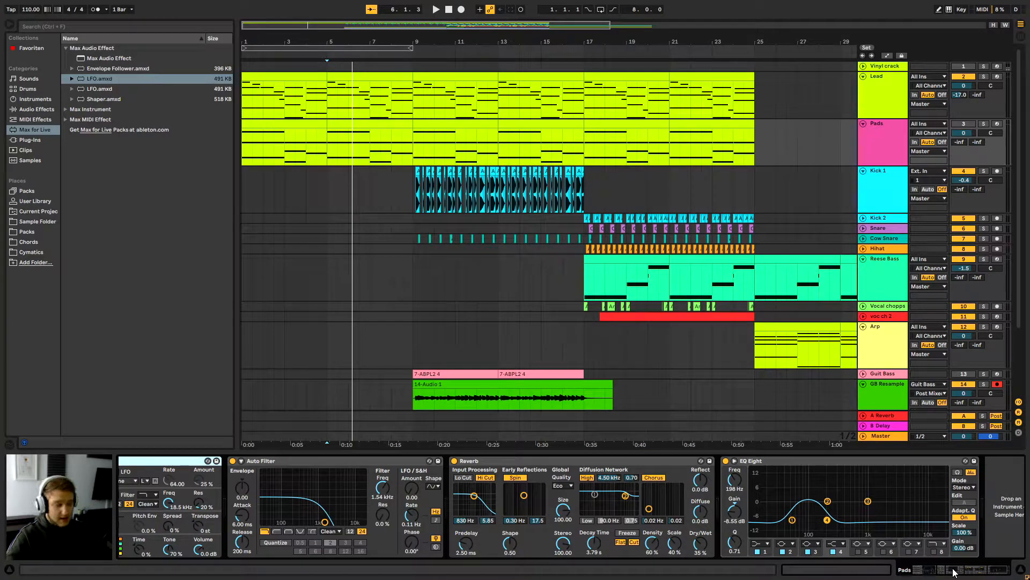
drag(954, 571, 955, 571)
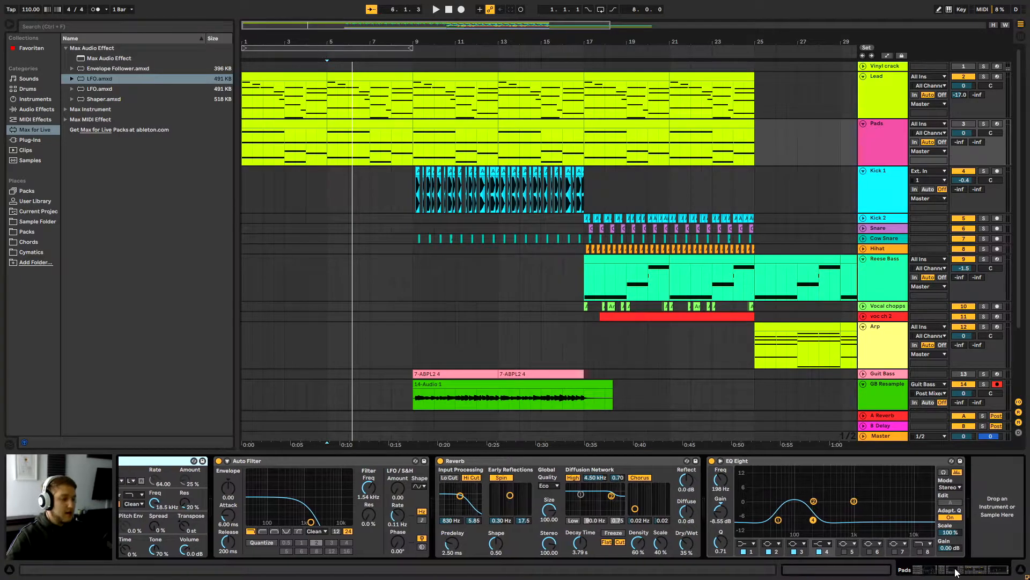
Solo the Pads track and play it on its own from bar 5 through bar 8.
click(984, 124)
click(339, 145)
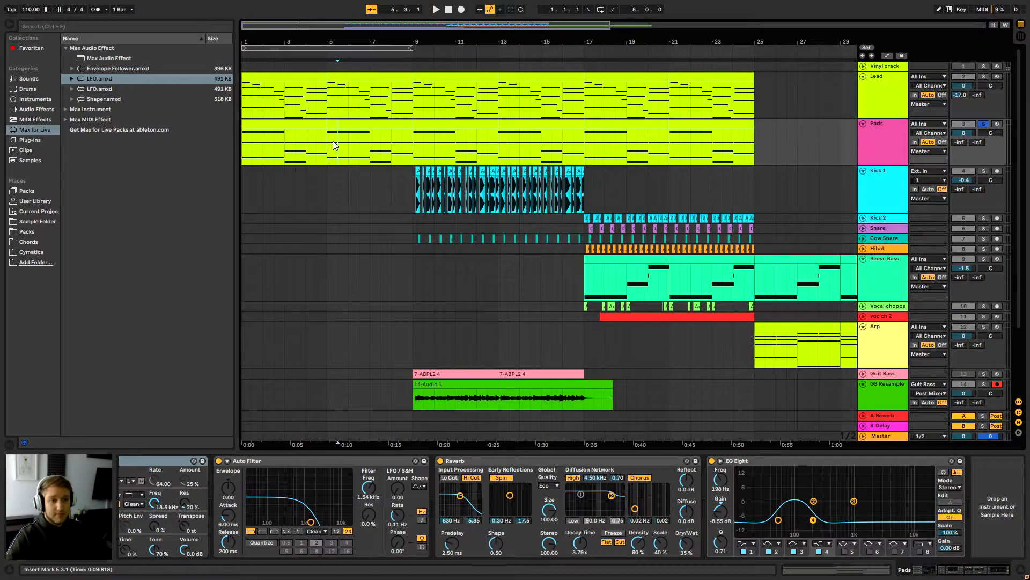
drag(327, 38, 394, 39)
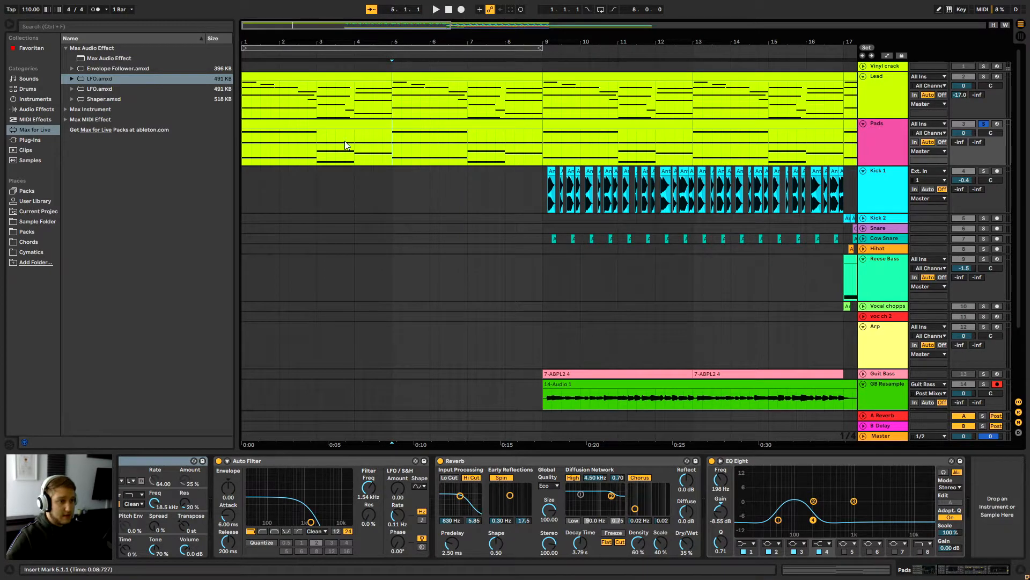
key(space)
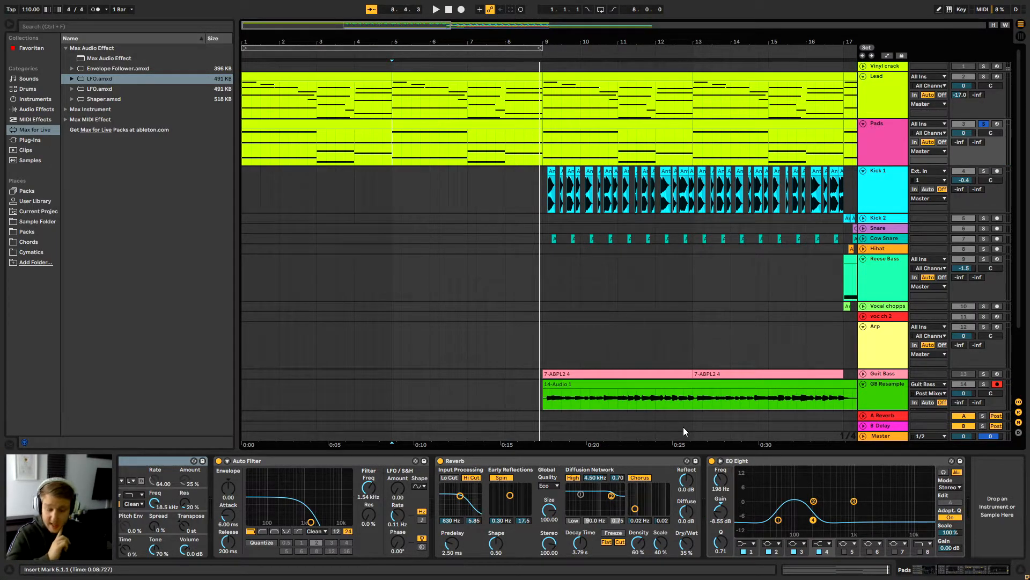
key(space)
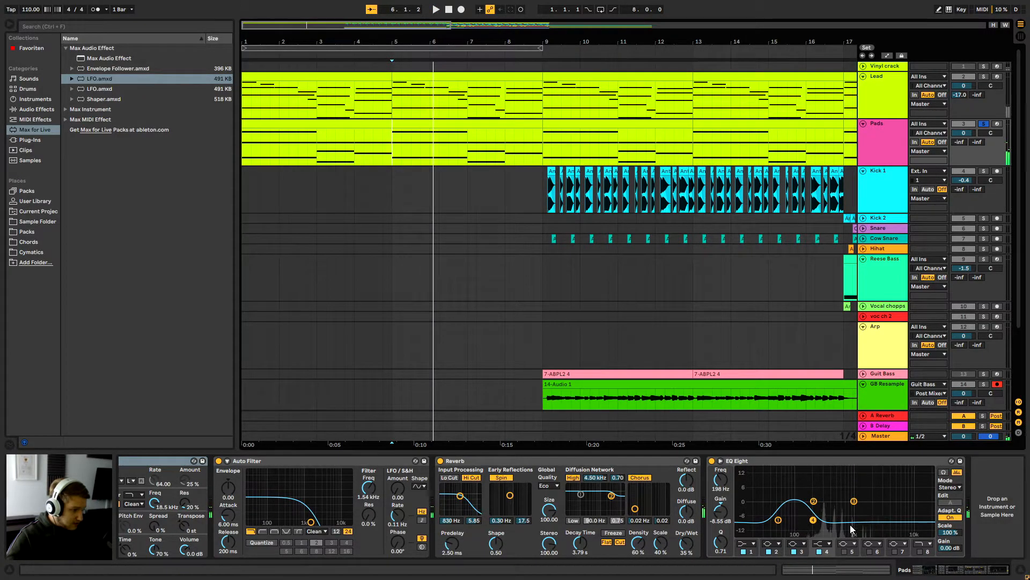
key(space)
key(space)
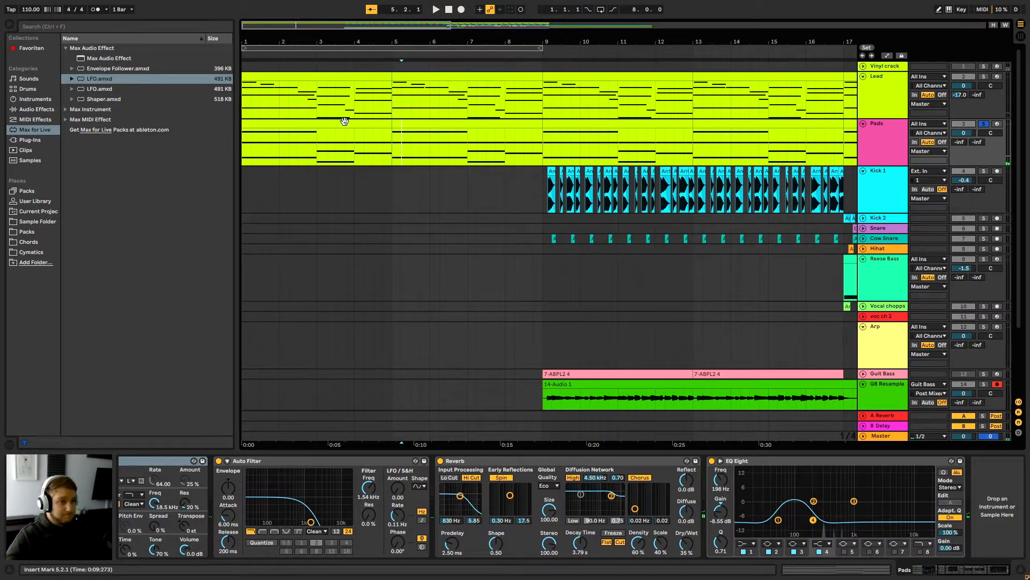
Play the soloed Lead and Pads together from bar 5, and unsolo them so the full arrangement plays on past bar 9.
click(383, 101)
click(397, 150)
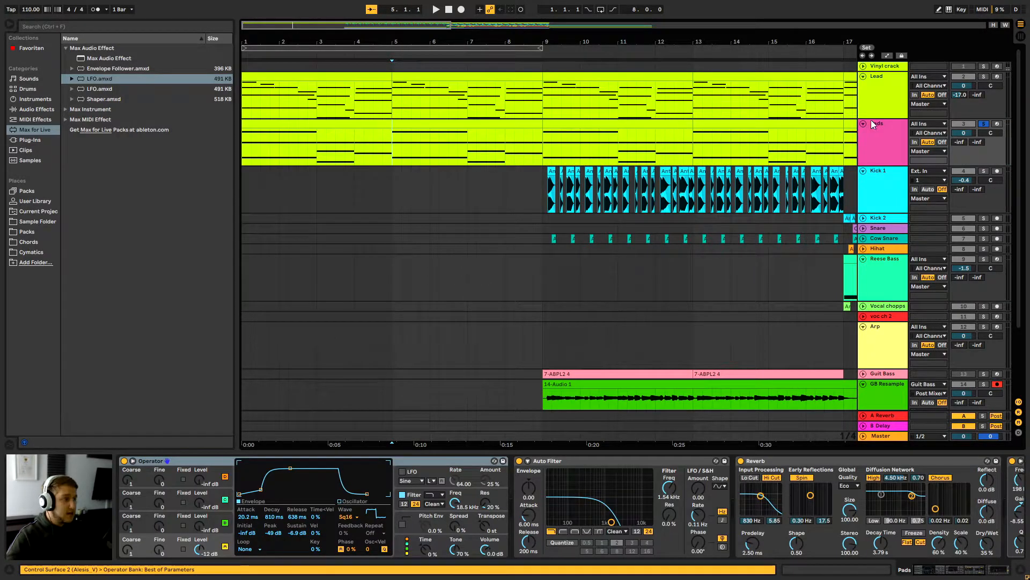
key(space)
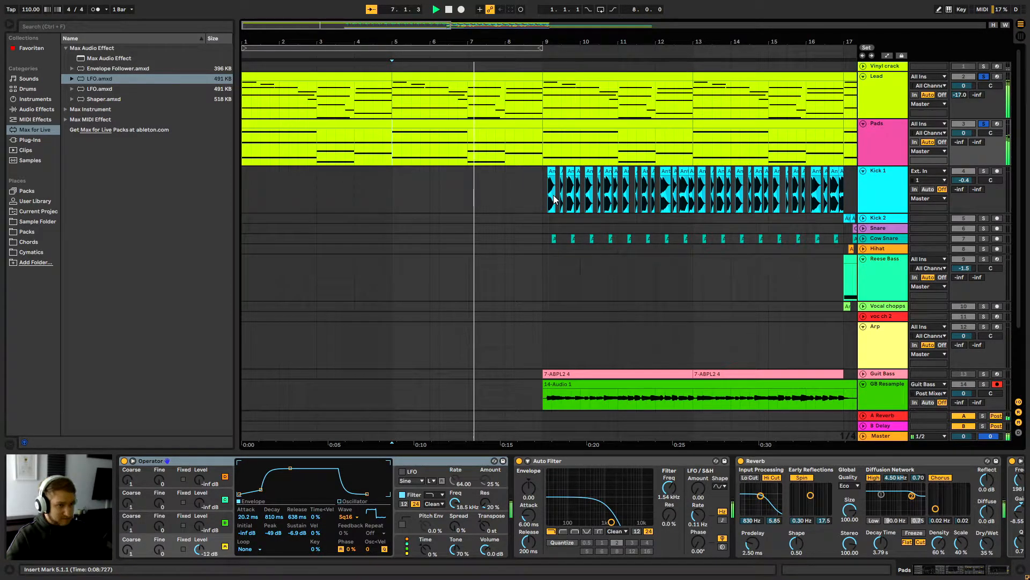
click(983, 123)
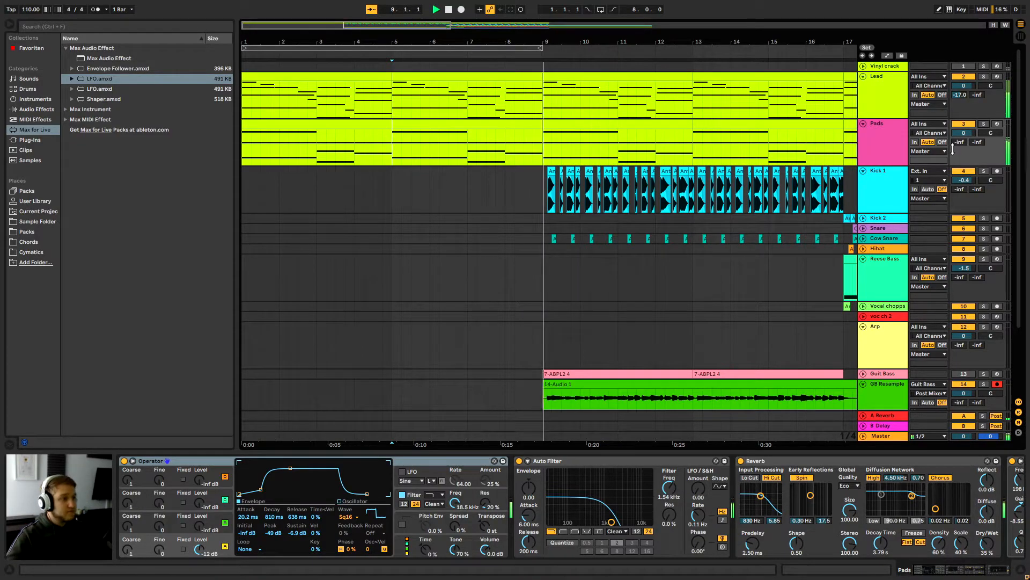
scroll(725, 185, down, 1)
scroll(725, 185, right, 1)
scroll(722, 182, down, 1)
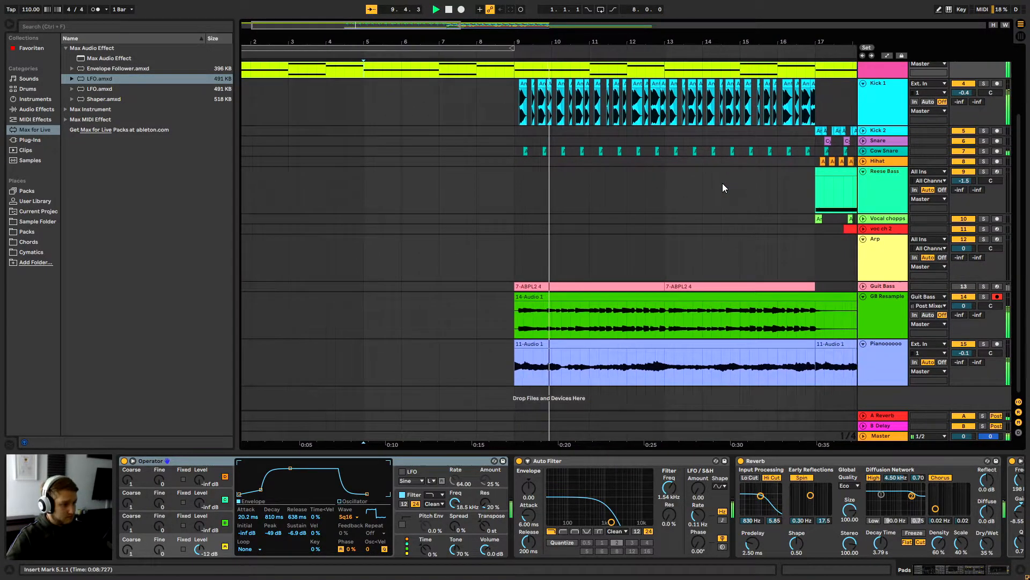
scroll(707, 189, up, 2)
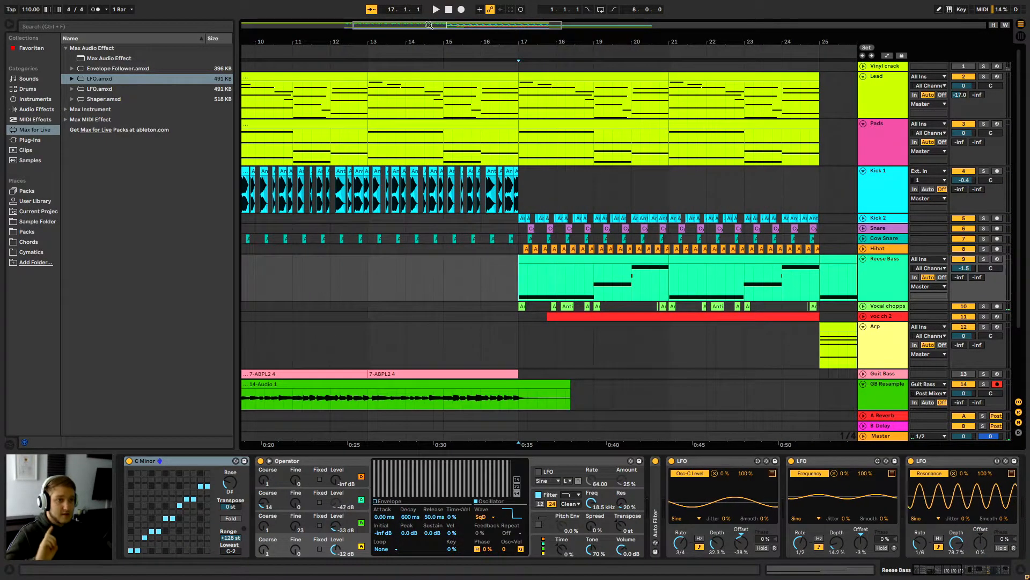
Compare the devices of GB Resample and Guit Bass, opening and closing the ABPL2 plug-in window.
drag(517, 42, 526, 16)
drag(417, 16, 553, 62)
drag(640, 341, 641, 320)
scroll(642, 320, down, 3)
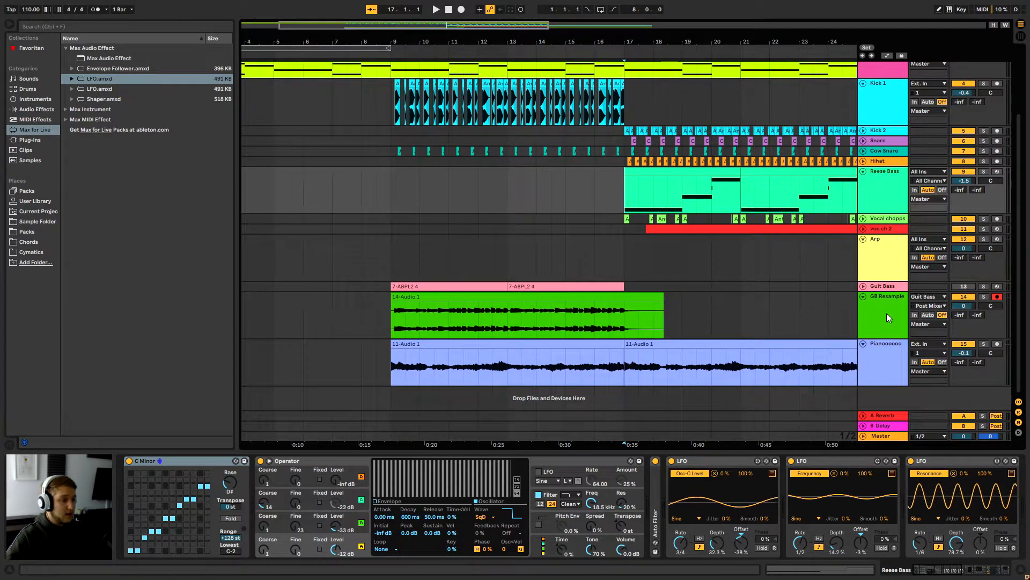
click(902, 314)
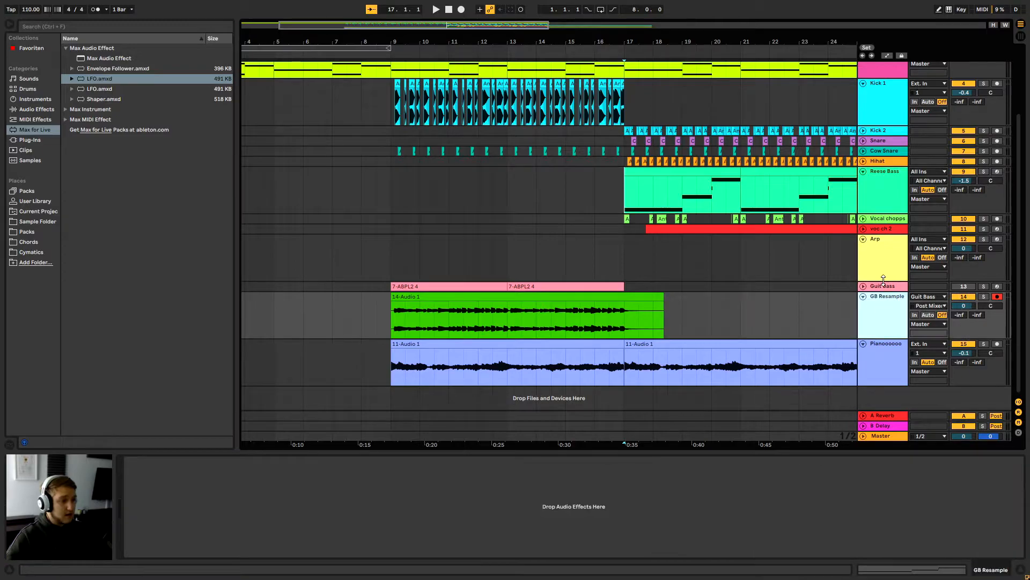
click(880, 288)
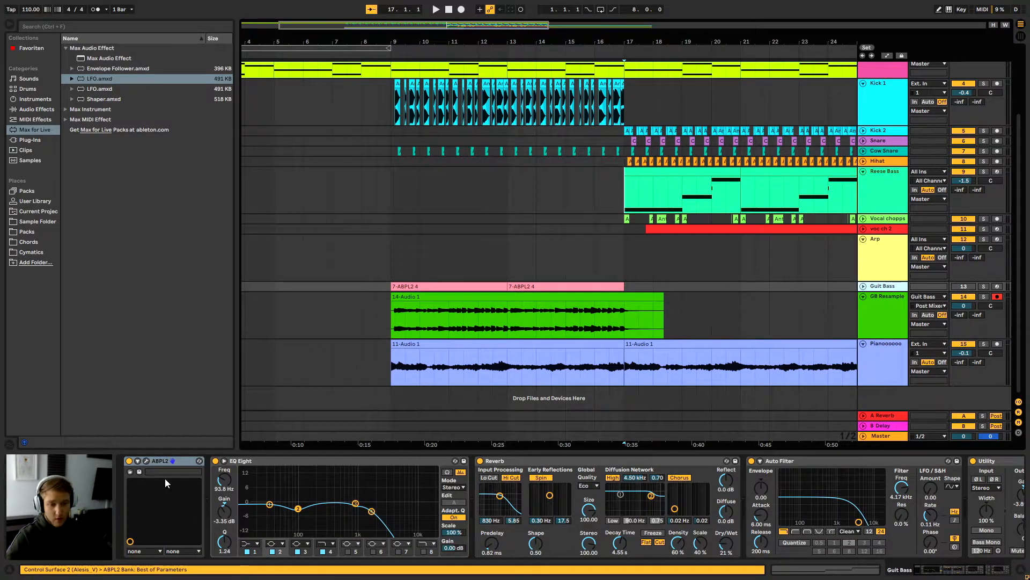
click(146, 461)
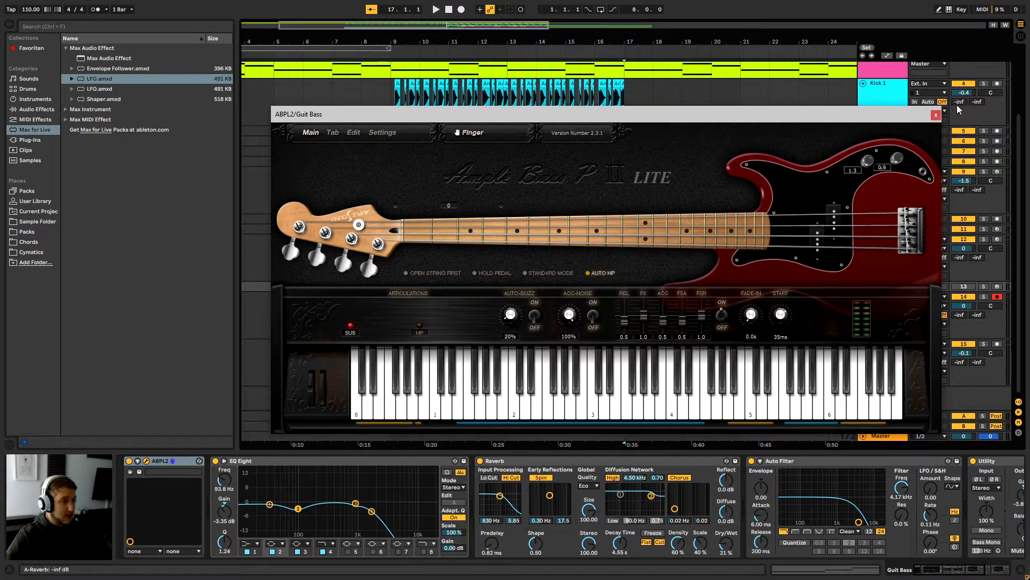
click(935, 115)
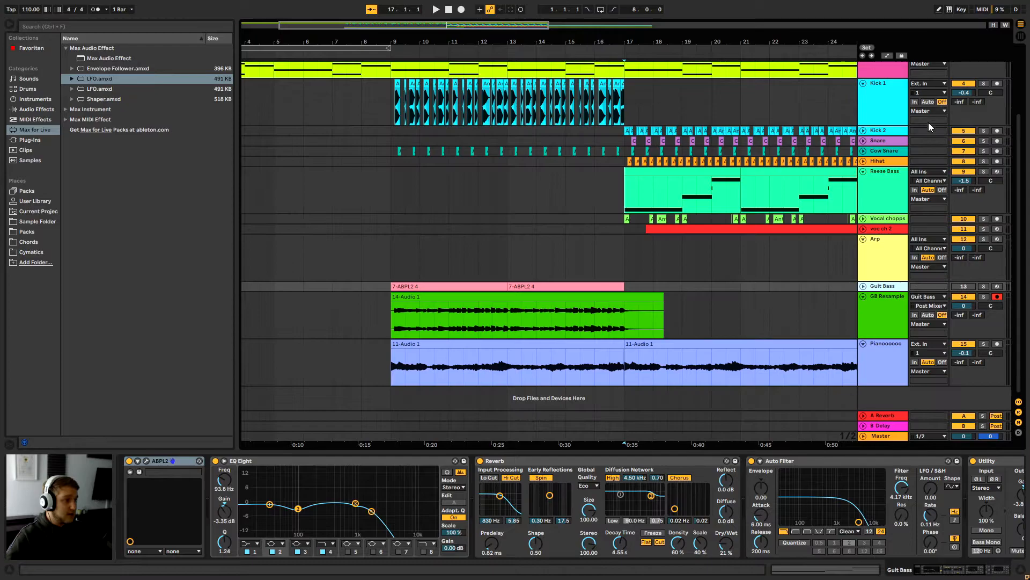
click(902, 307)
click(886, 285)
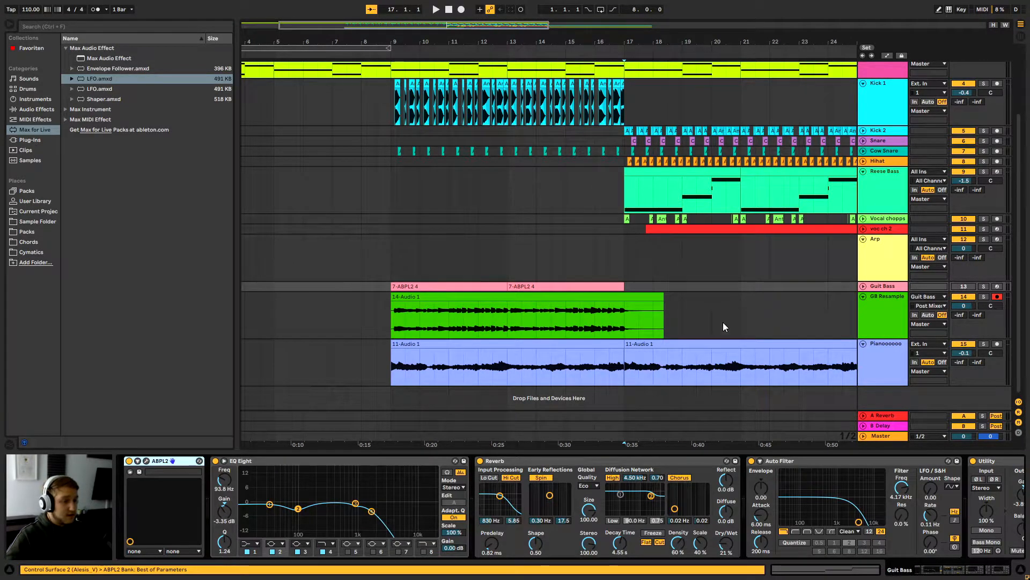
Highlight the resampled clip on GB Resample from bar 9 to its end, and clear the selection at bar 19.
click(434, 314)
drag(387, 321, 669, 321)
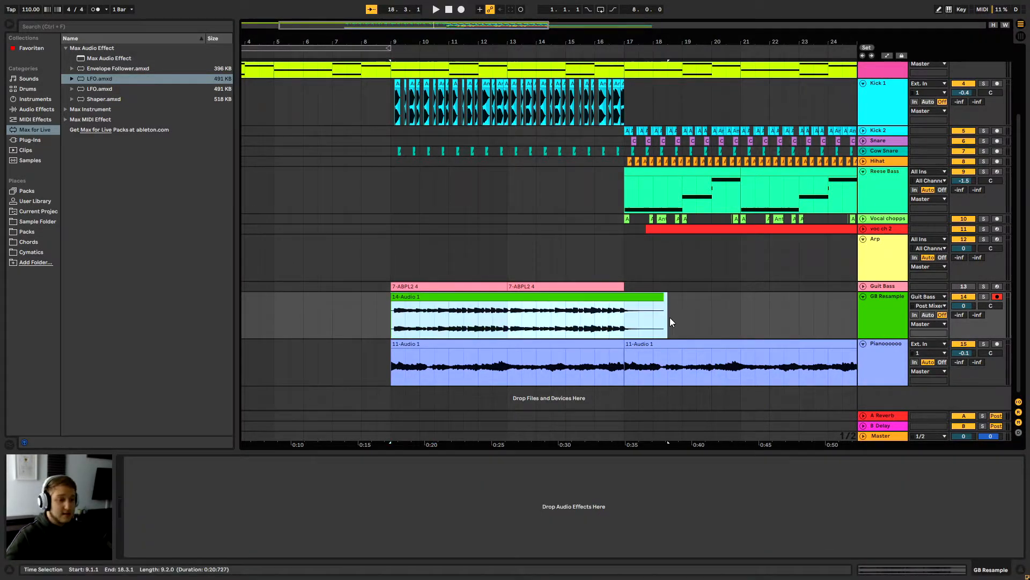
click(672, 317)
drag(383, 313, 664, 332)
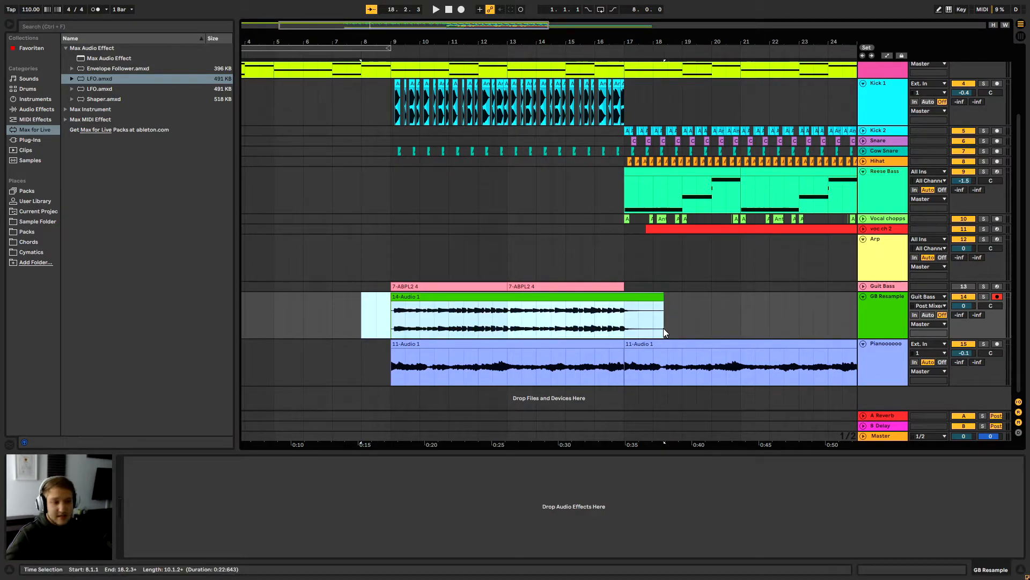
click(686, 324)
scroll(685, 322, up, 2)
scroll(685, 322, down, 2)
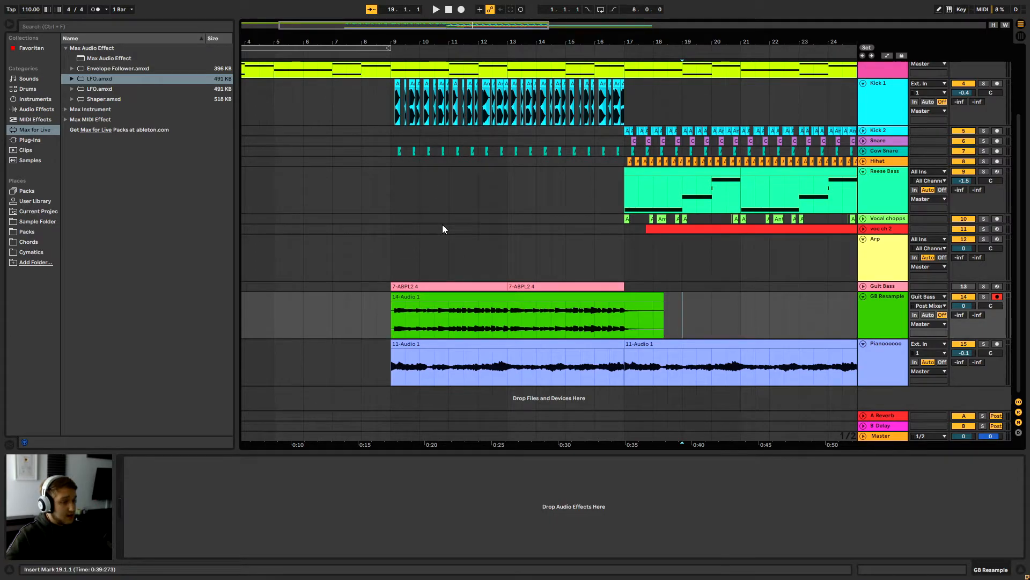
scroll(548, 324, up, 3)
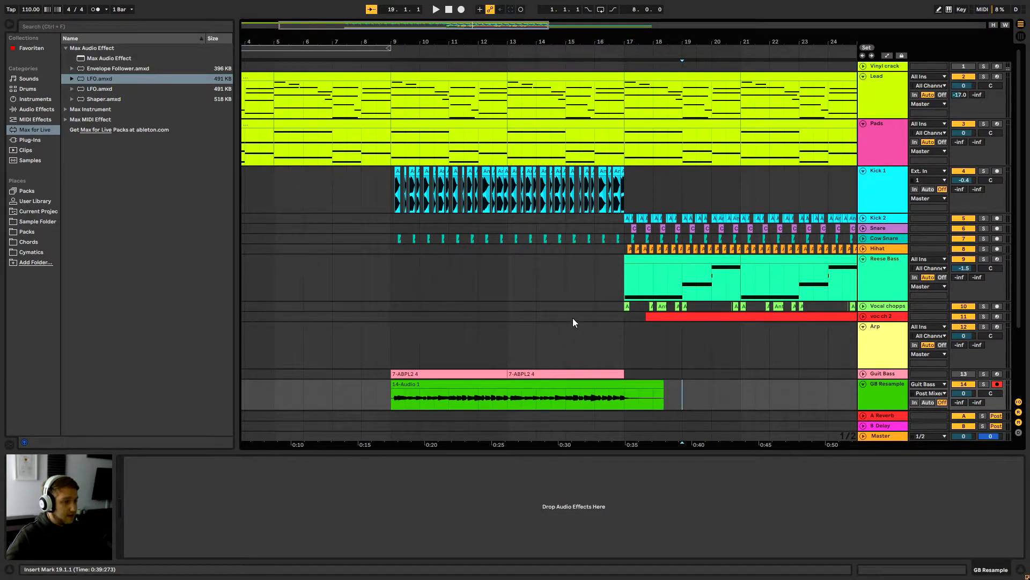
Show the Lead track's devices and look over the tracks below it down to Pianoooooo.
drag(597, 37, 668, 37)
click(880, 96)
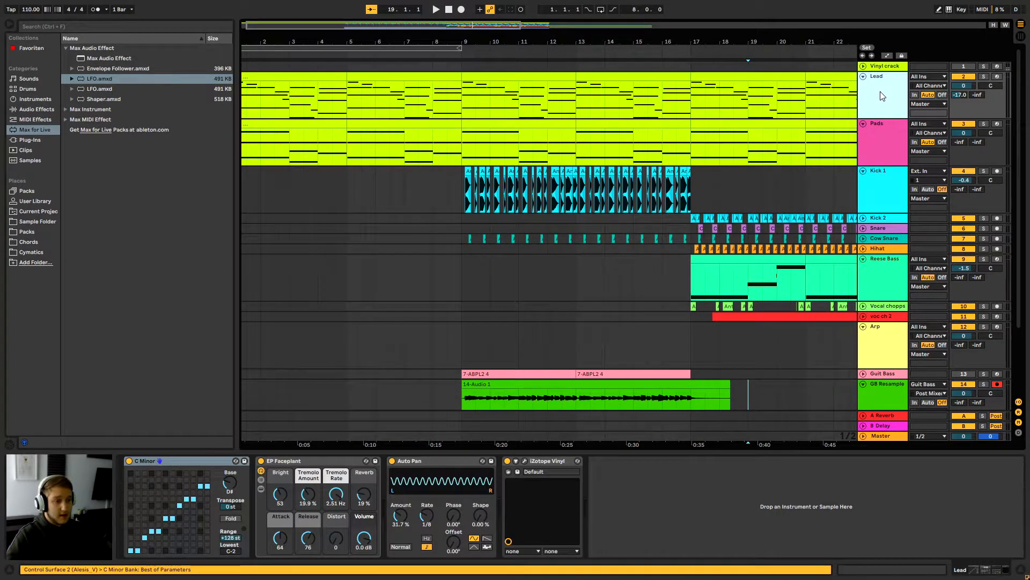
scroll(636, 327, down, 3)
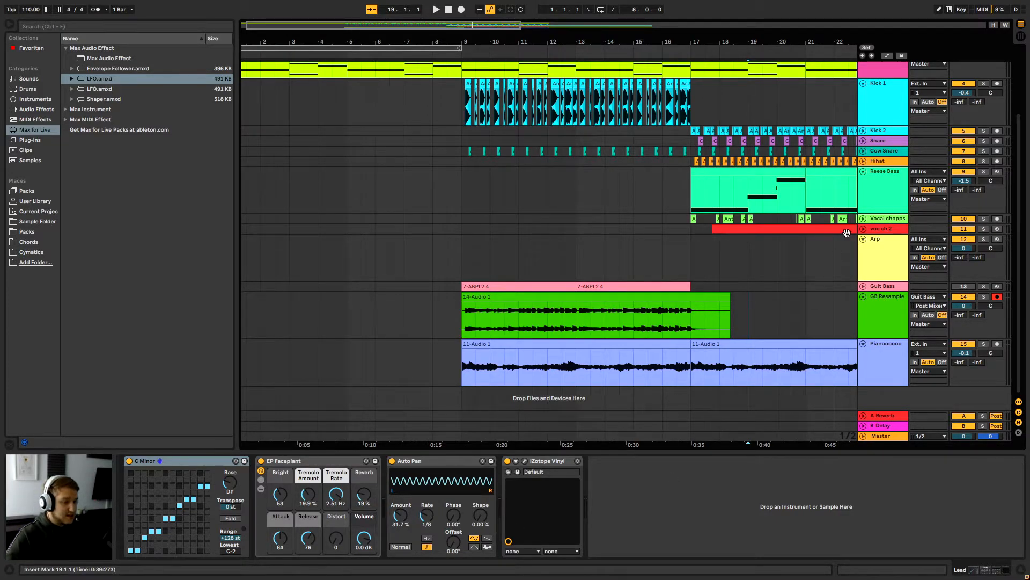
scroll(713, 236, up, 3)
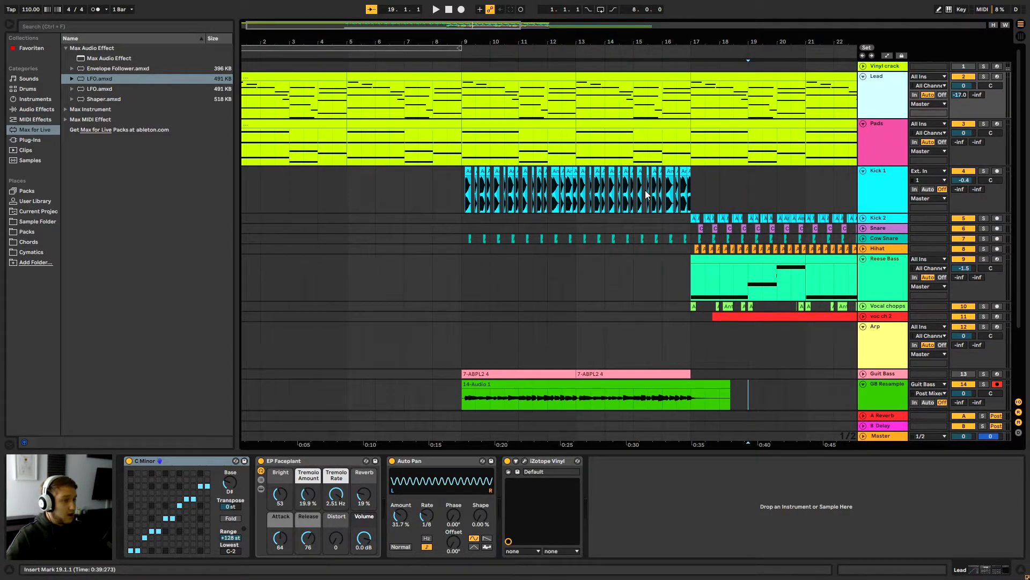
Inspect Kick 1's devices near bar 16, unfold Kick 2 and place the insert marker on it at bar 17.
click(669, 187)
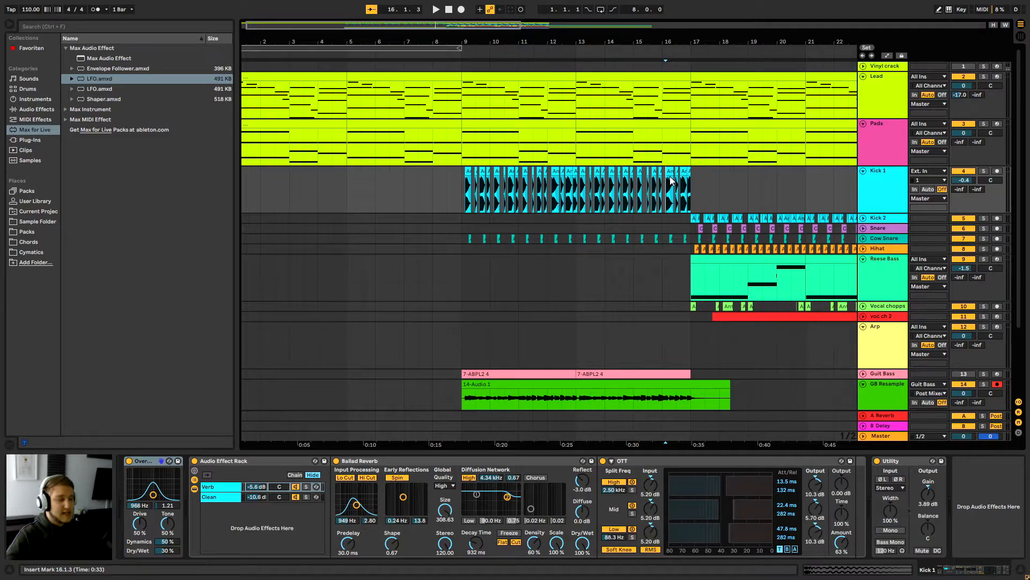
drag(689, 40, 461, 43)
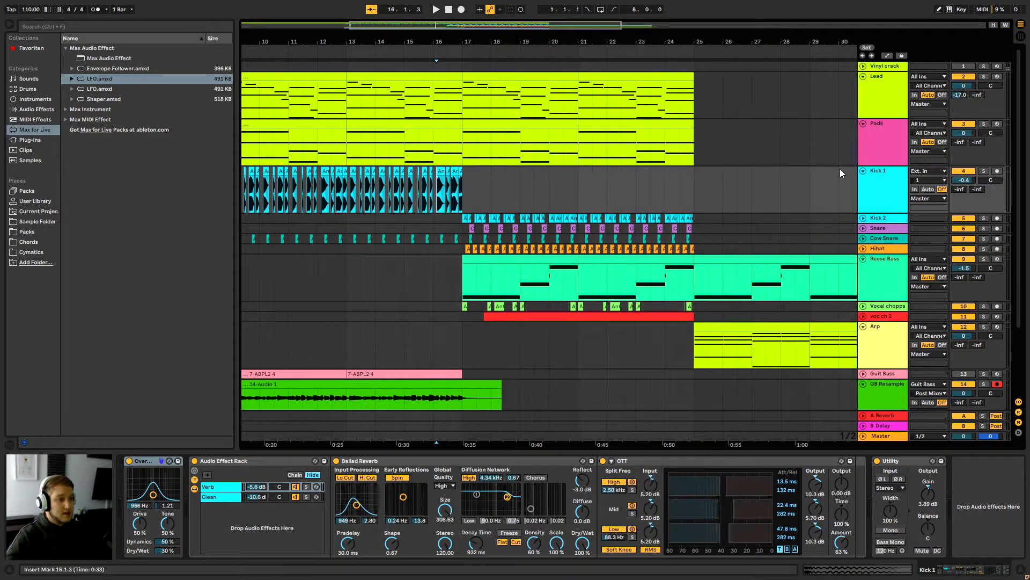
click(862, 218)
drag(440, 43, 592, 42)
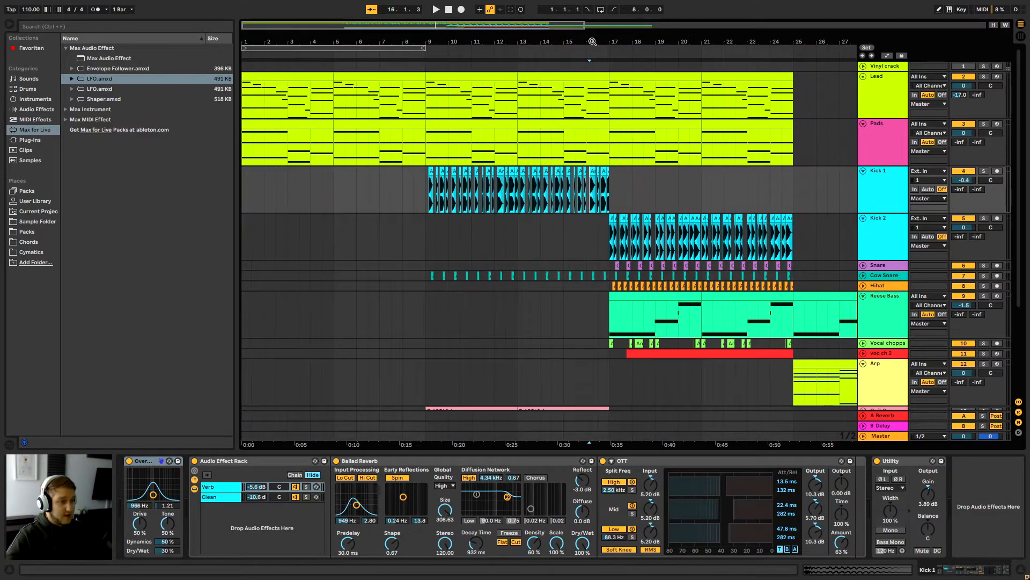
click(606, 241)
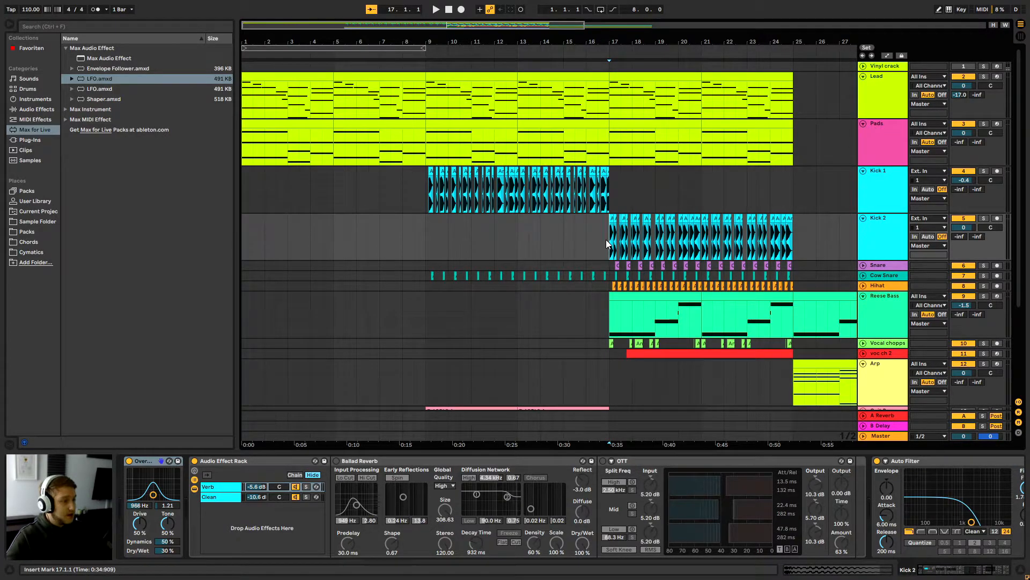
Play Kick 2 soloed from bar 17 into bar 20, unsolo it and return the insert marker to bar 17.
click(982, 219)
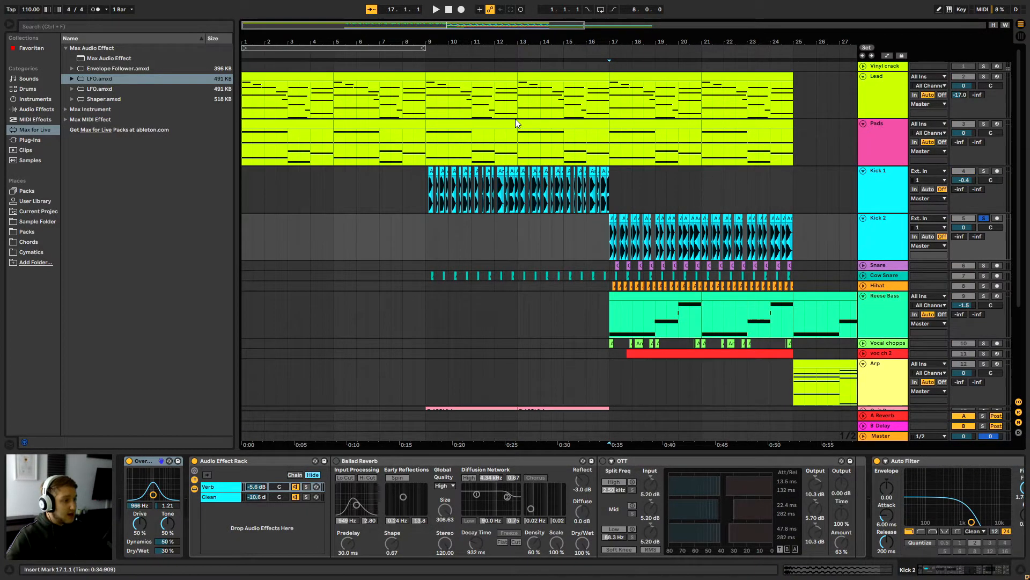
drag(611, 44, 548, 86)
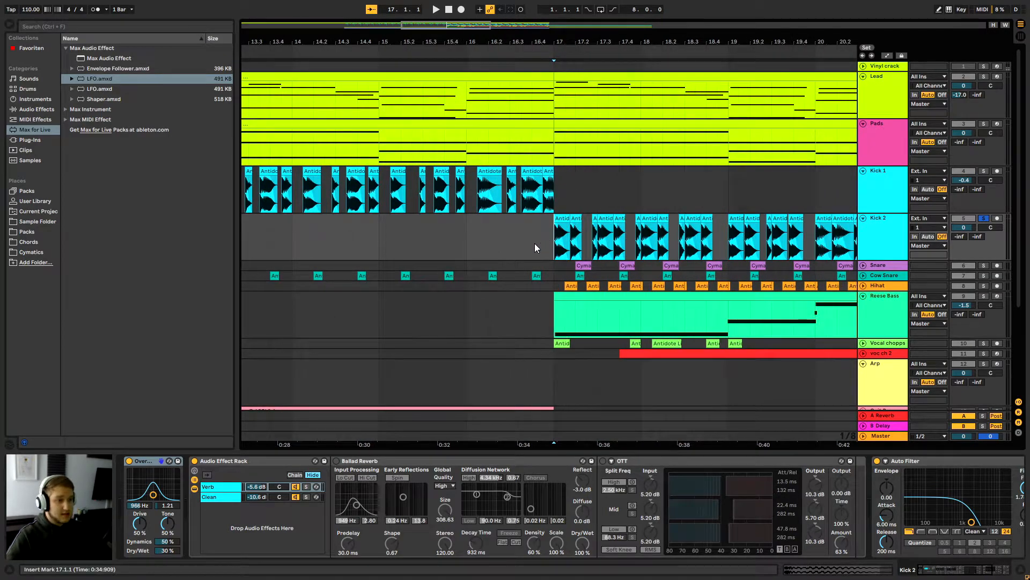
key(space)
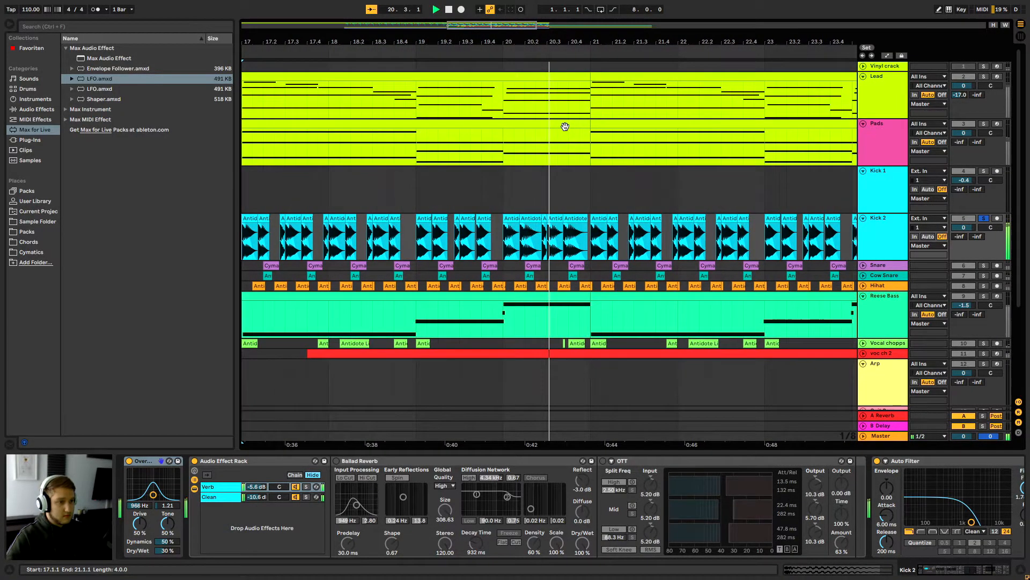
key(space)
drag(430, 43, 544, 44)
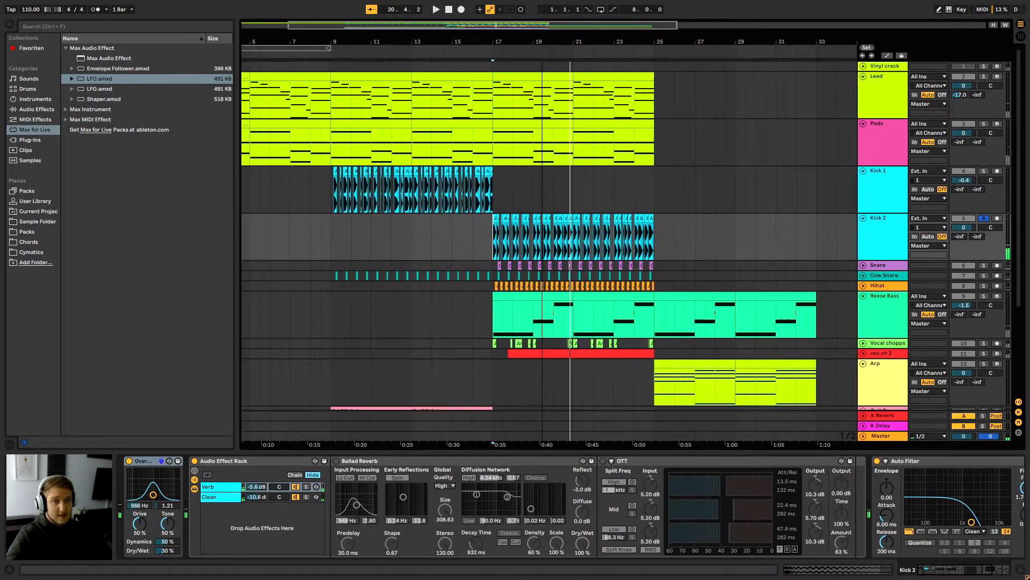
click(984, 218)
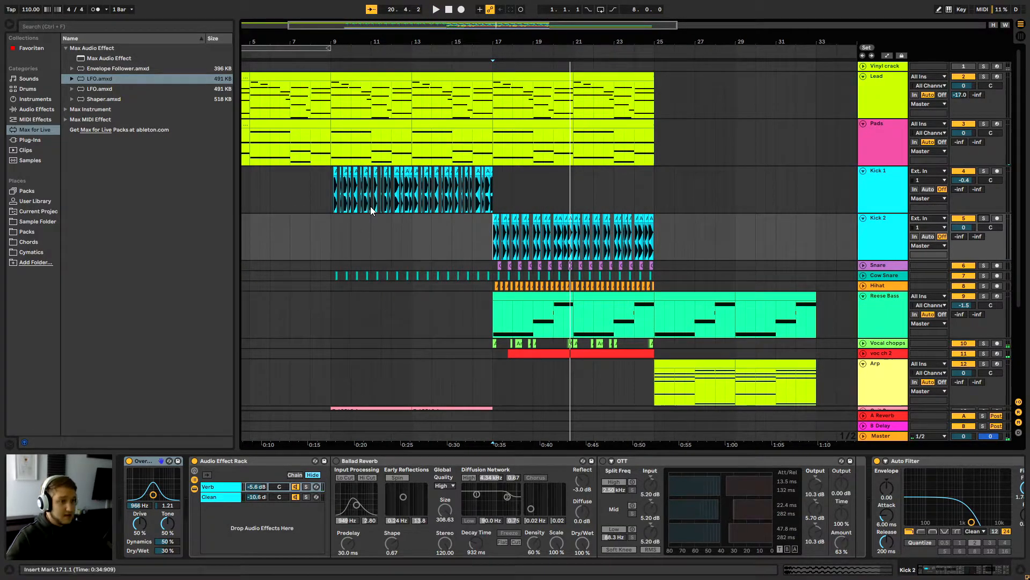
click(490, 230)
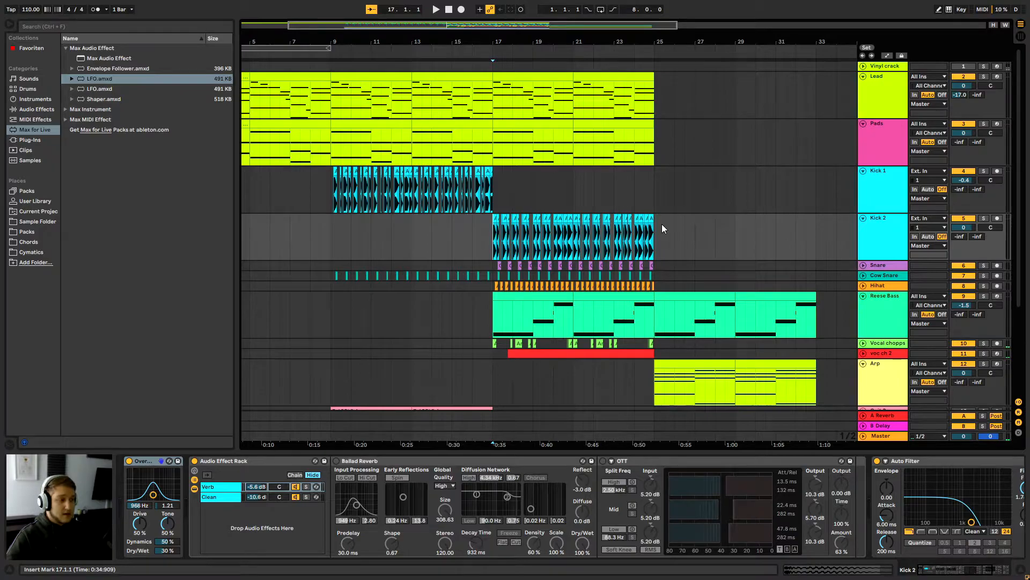
Unfold the Hihat, Cow Snare and Snare tracks, and set the insert marker at bar 17 on Kick 2.
click(863, 284)
click(862, 276)
click(863, 265)
scroll(540, 185, down, 1)
click(465, 210)
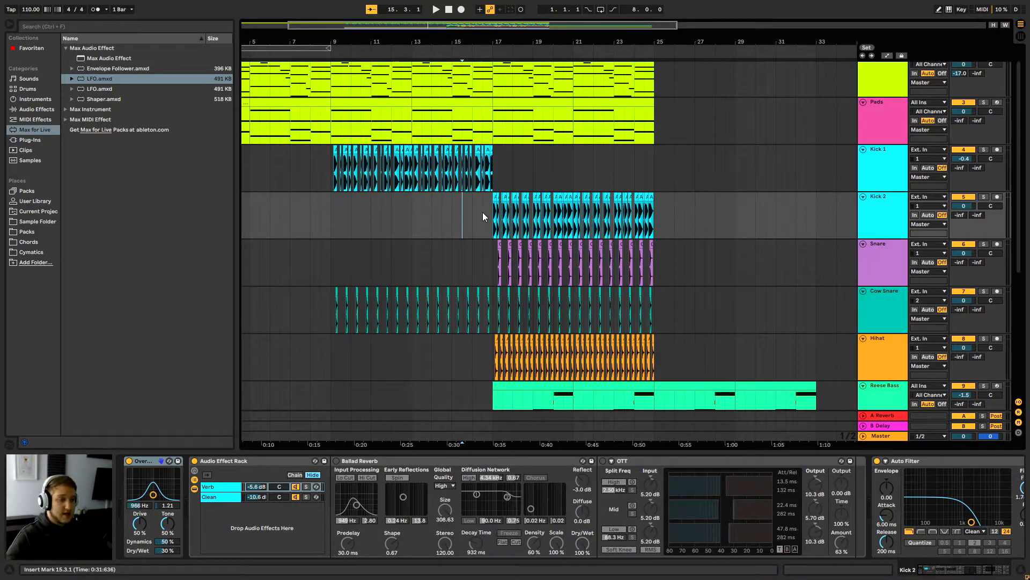
click(490, 213)
drag(498, 42, 498, 96)
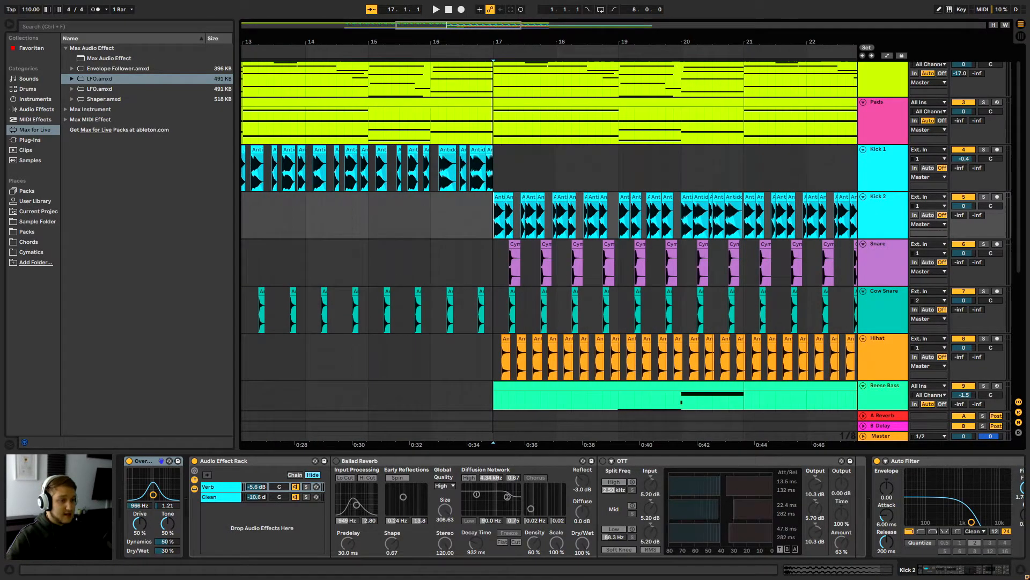
Show the devices of Snare and Cow Snare, and play Cow Snare soloed from bar 9.
click(881, 260)
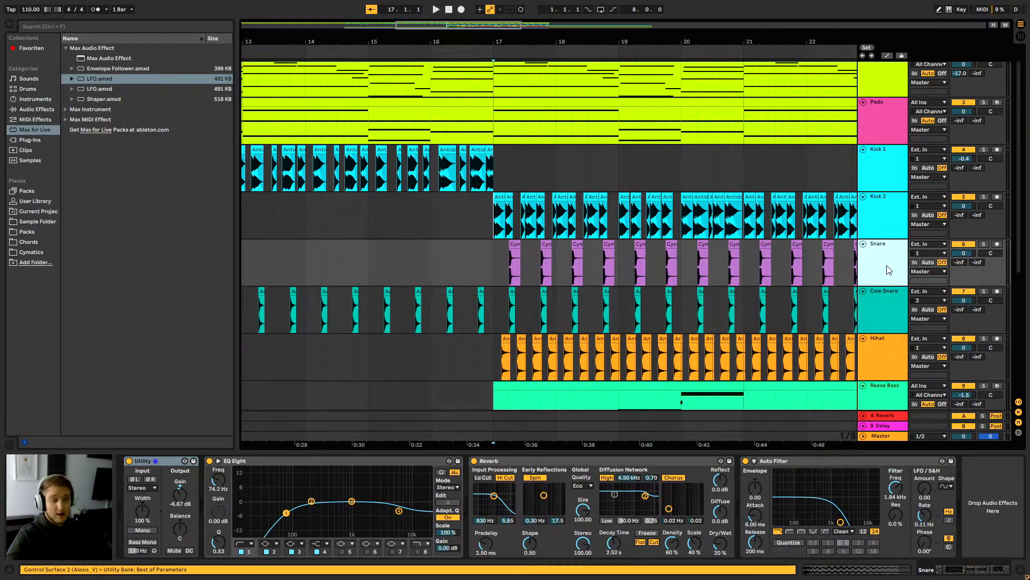
click(894, 303)
drag(353, 43, 671, 35)
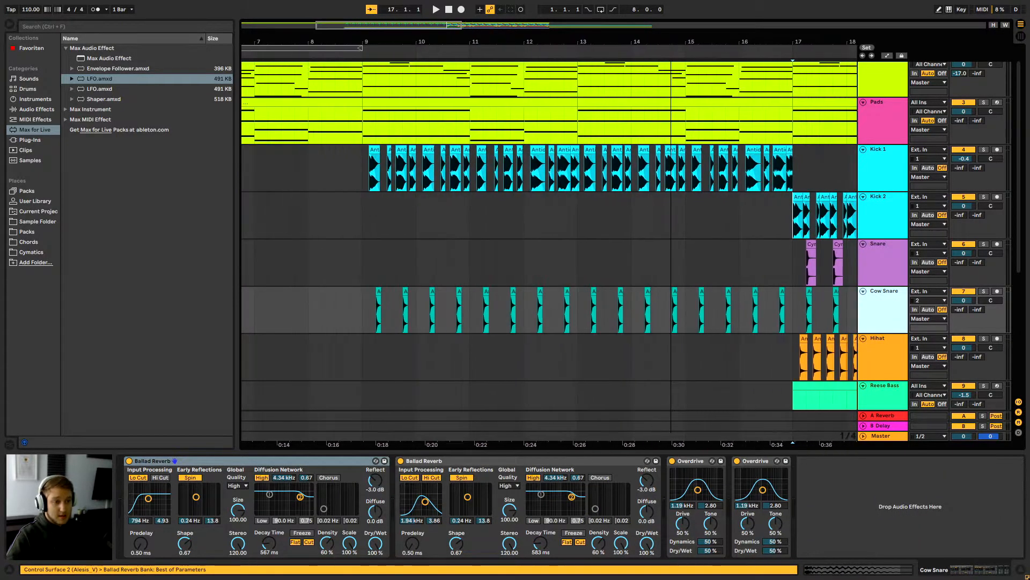
click(983, 291)
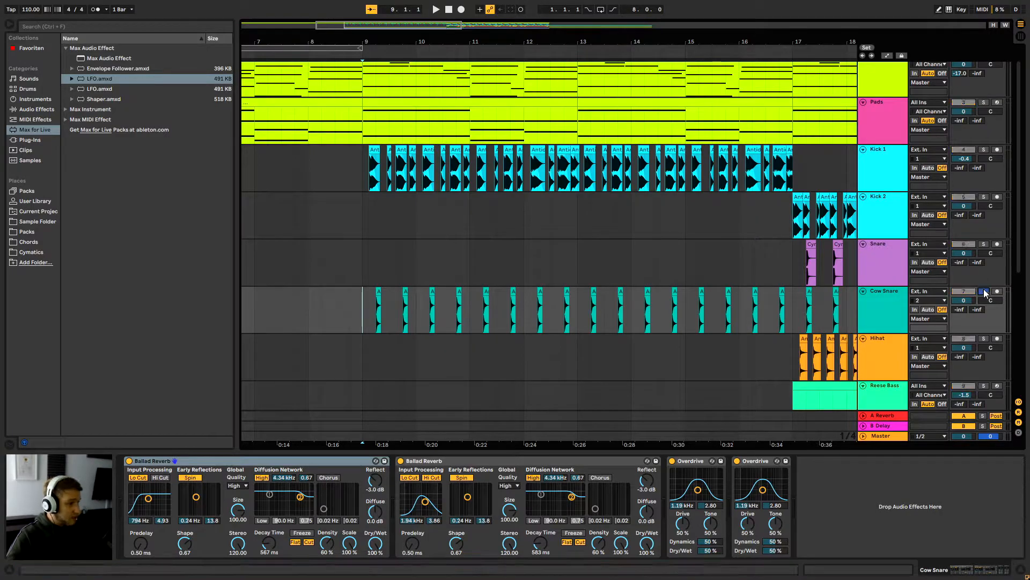
key(space)
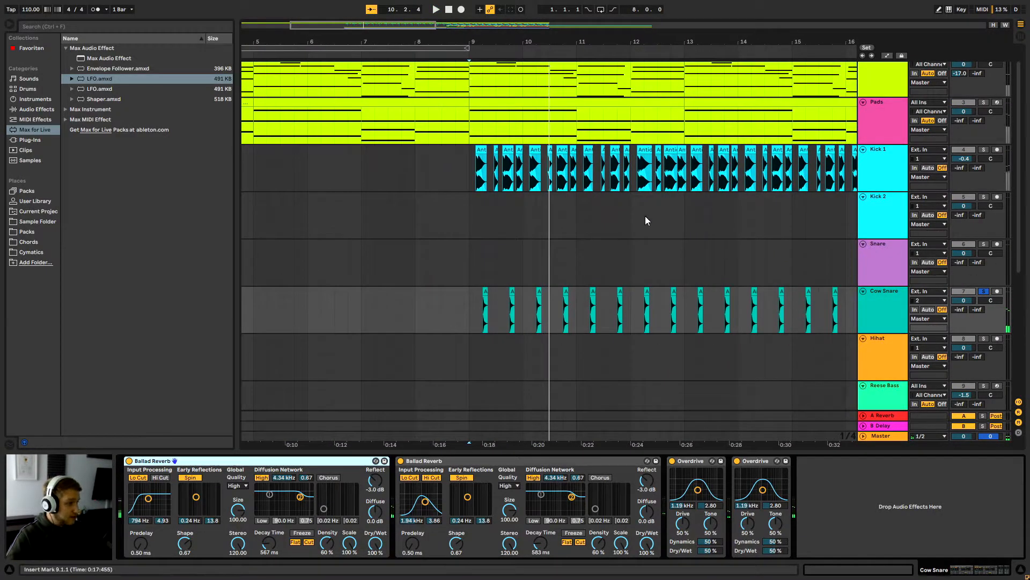
Set the insert marker at bar 17, solo Snare alongside Cow Snare and show Snare's devices.
drag(573, 42, 326, 37)
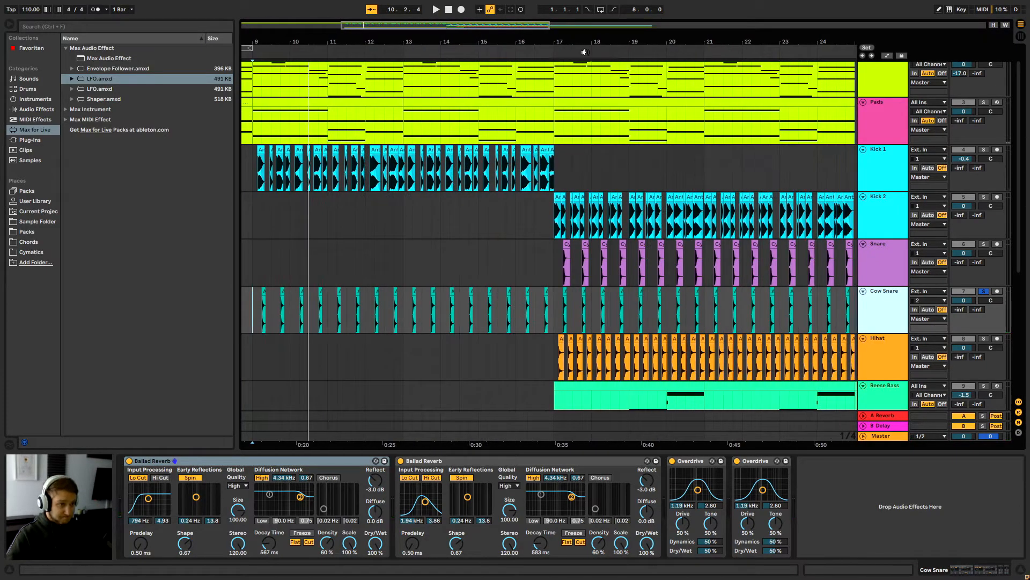
drag(557, 39, 508, 66)
click(506, 206)
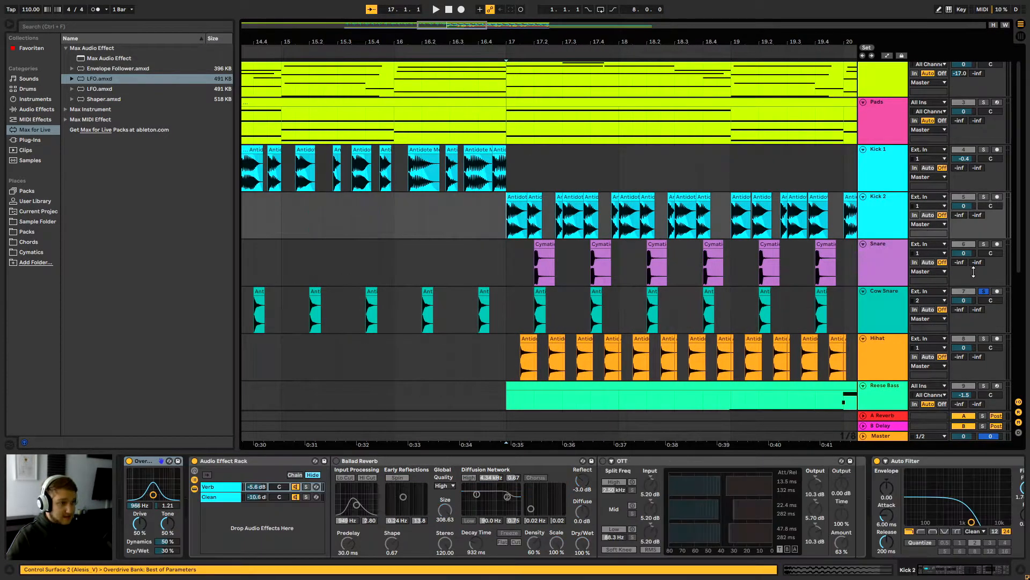
click(984, 244)
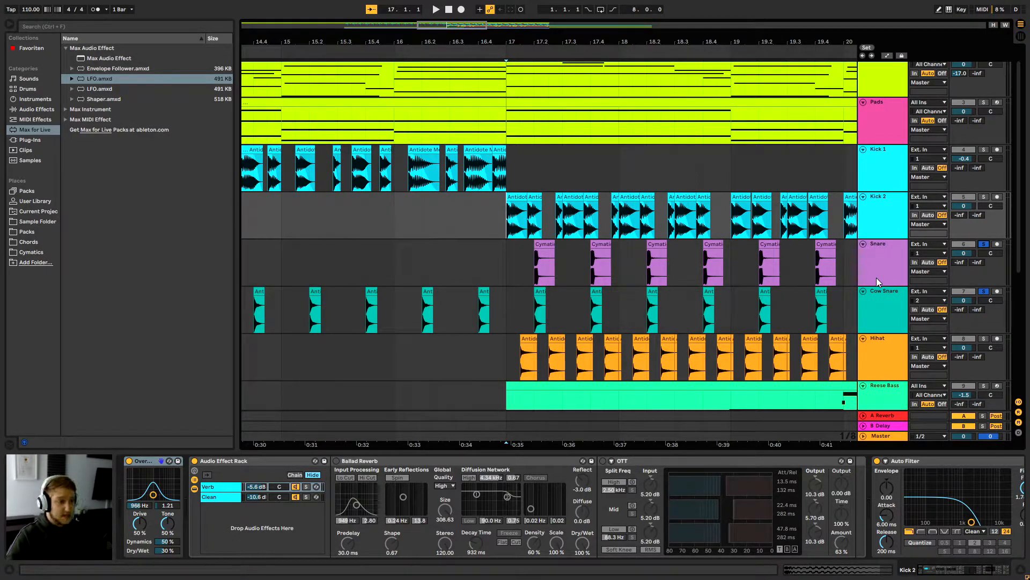
click(859, 259)
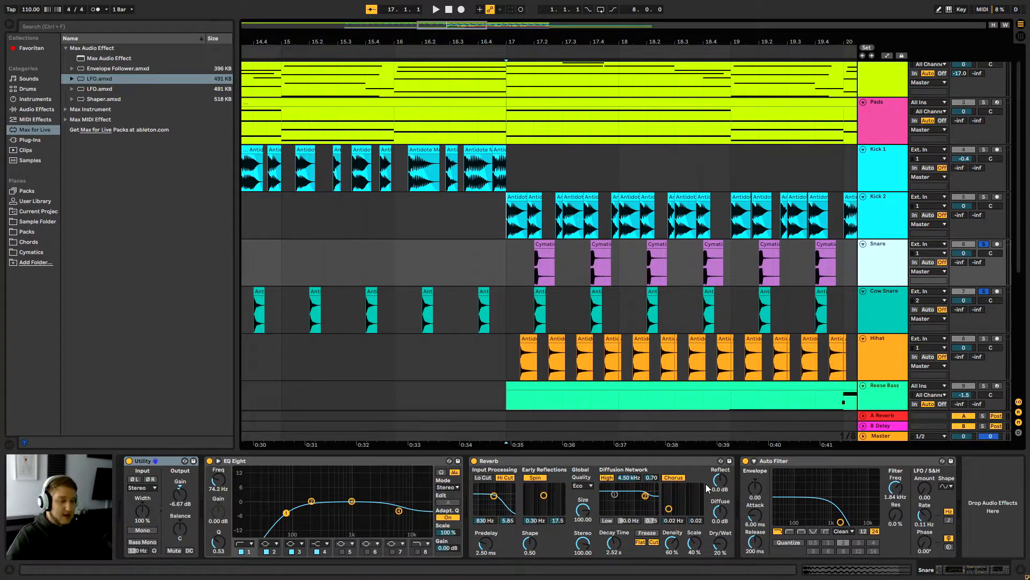
Place the insert marker on Snare at bar 17 and play the soloed Snare and Cow Snare together into bar 19.
click(509, 248)
click(506, 233)
click(507, 266)
click(508, 318)
click(508, 267)
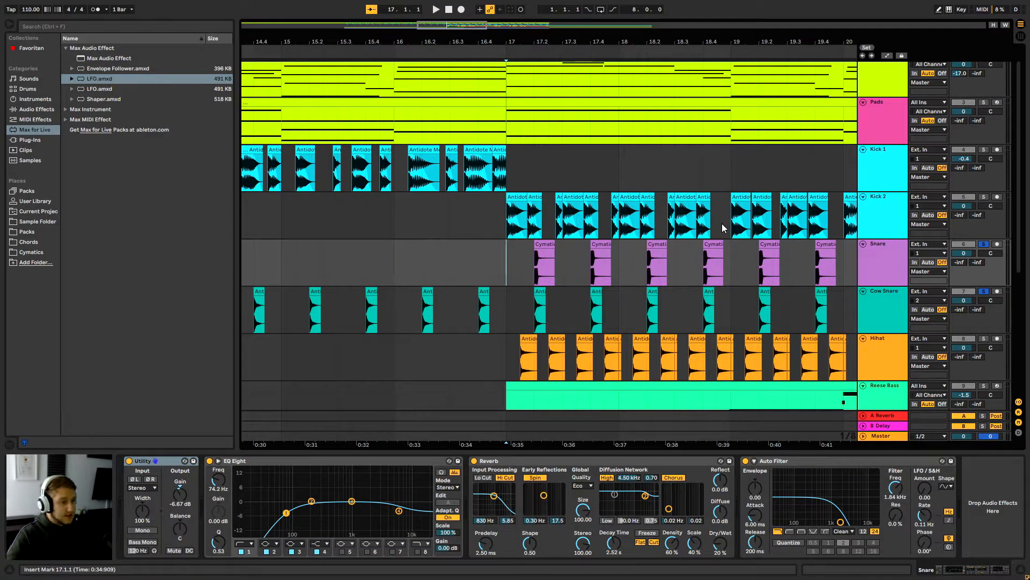
key(space)
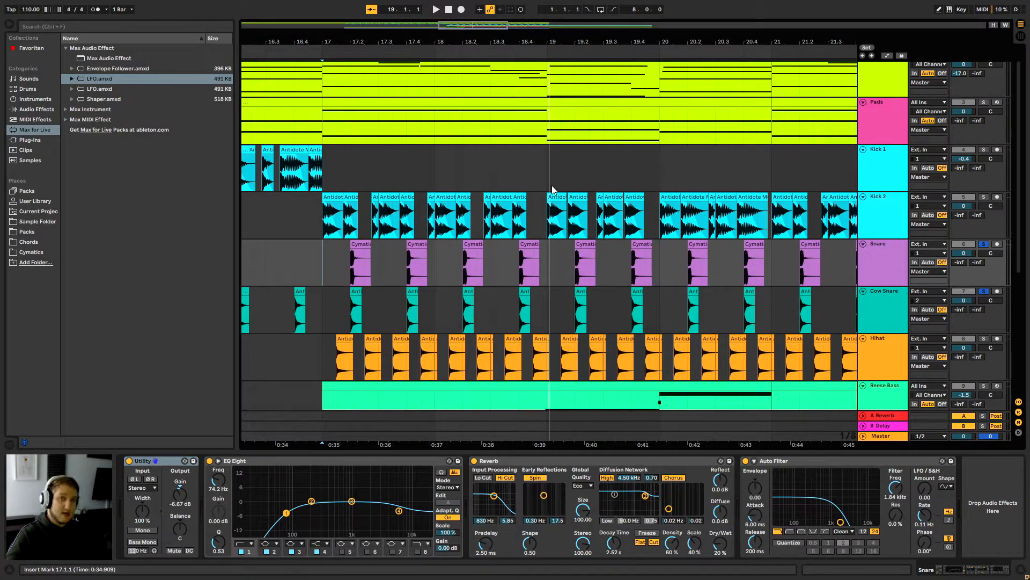
Add Kick 2 to the soloed snares and play the three tracks from bar 17 to the end of bar 20.
click(984, 198)
scroll(460, 216, left, 5)
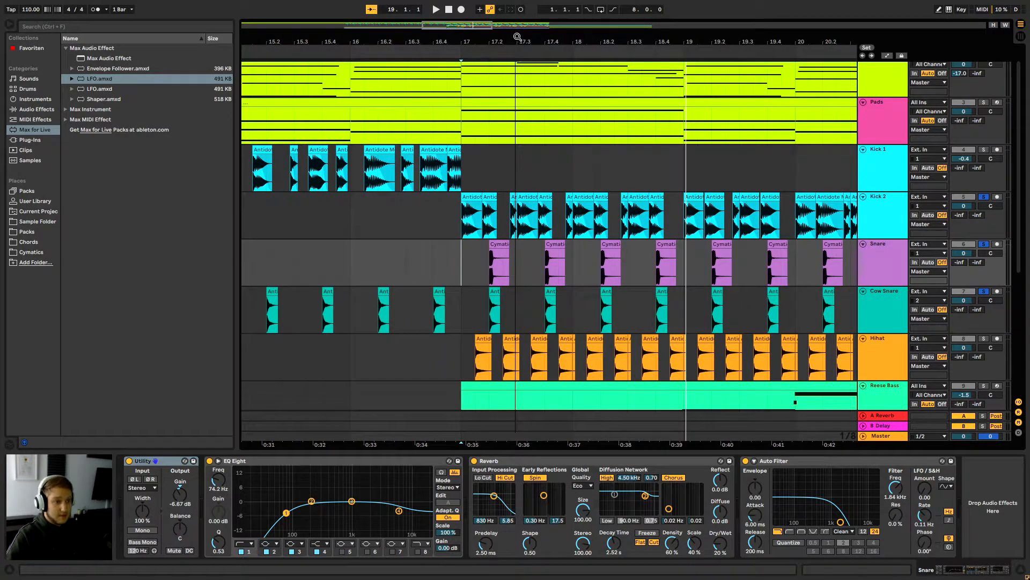
click(460, 216)
key(space)
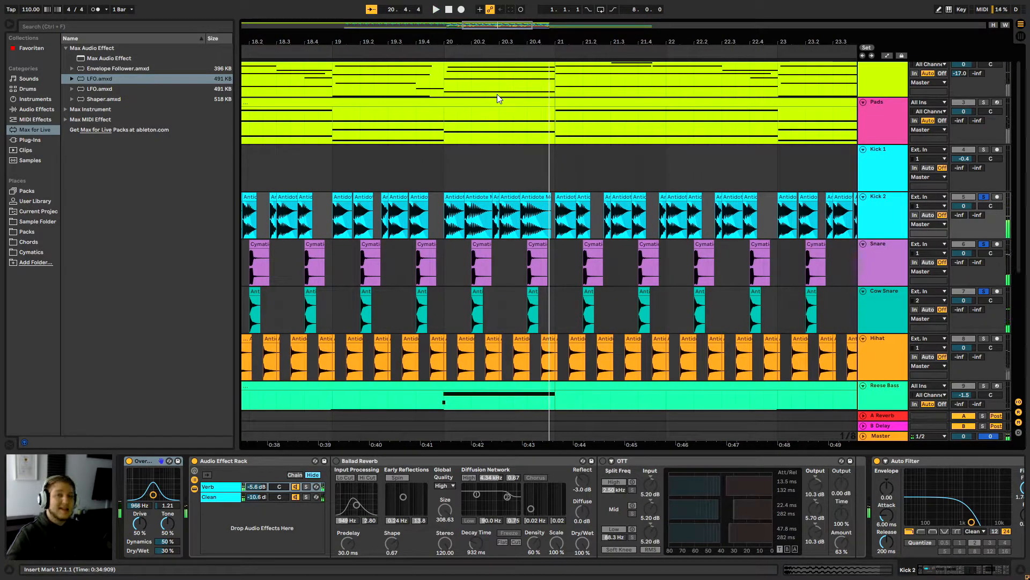
Play Kick 1 soloed from bar 9 into bar 10, and unsolo it.
drag(408, 34, 712, 11)
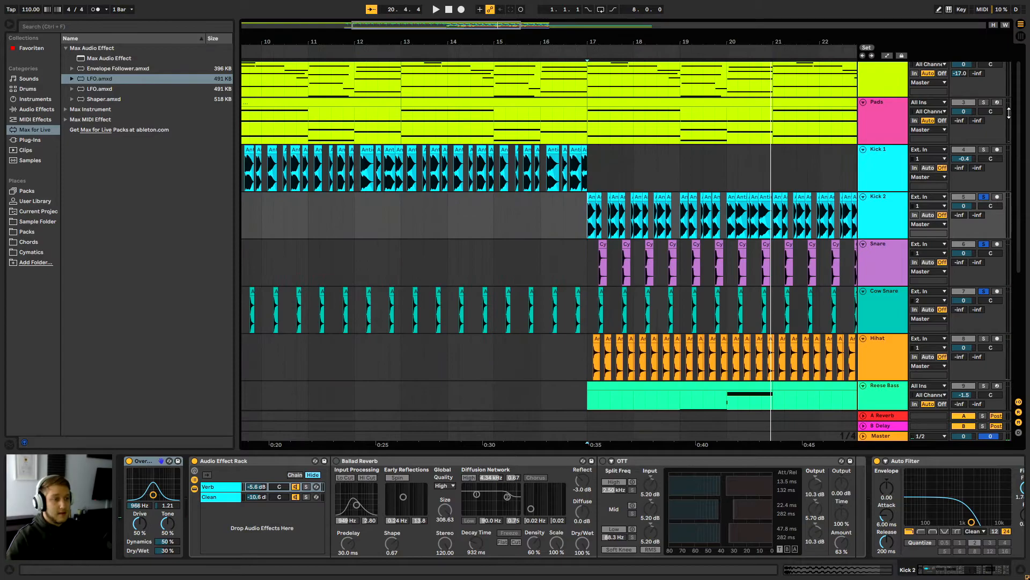
drag(530, 35, 733, 35)
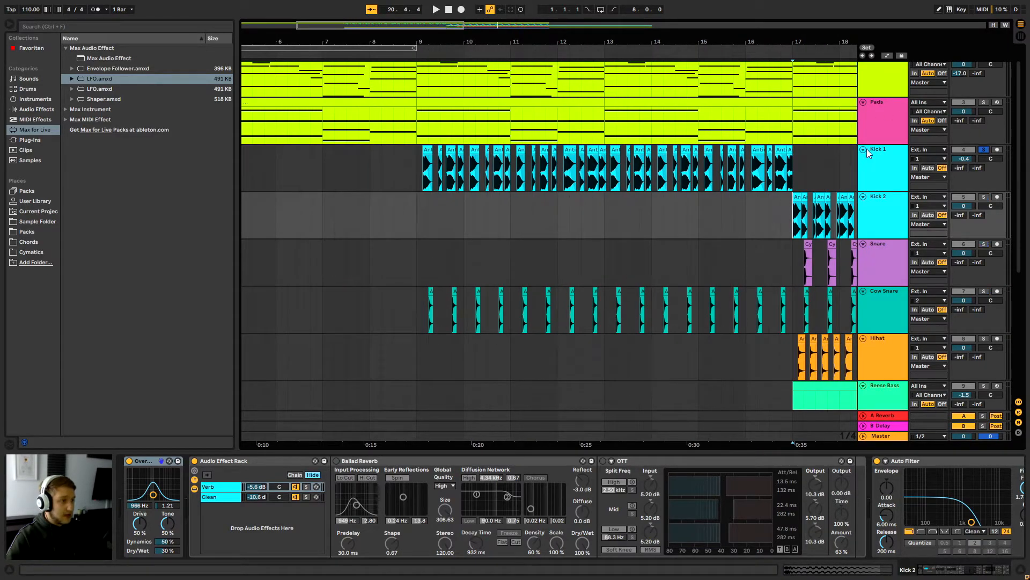
click(416, 186)
key(space)
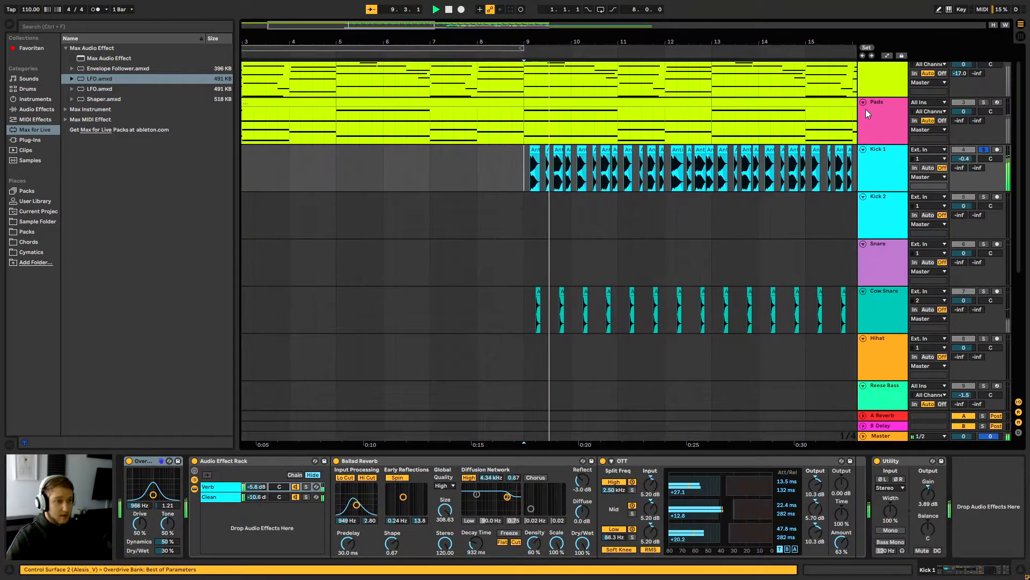
key(space)
click(986, 150)
Look over the drum and bass tracks around bar 17 and return the insert marker to bar 17 on Kick 2.
drag(539, 37, 356, 12)
drag(503, 37, 502, 81)
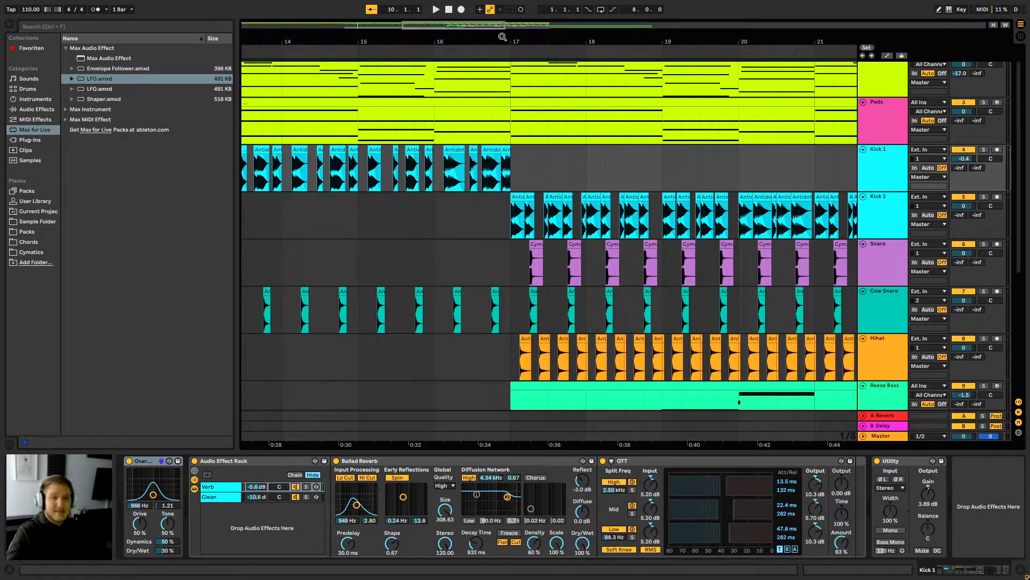
click(511, 219)
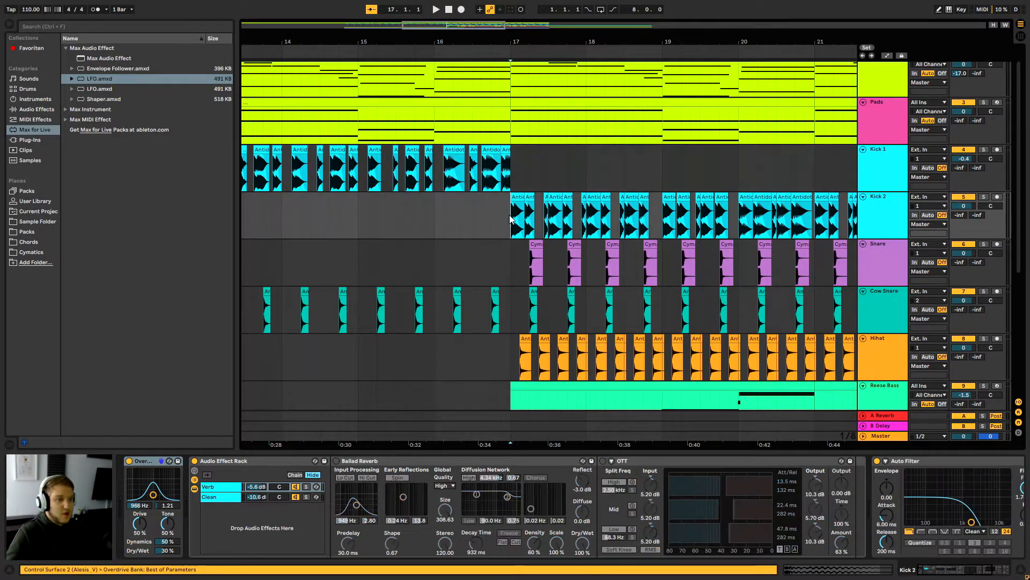
scroll(600, 223, down, 5)
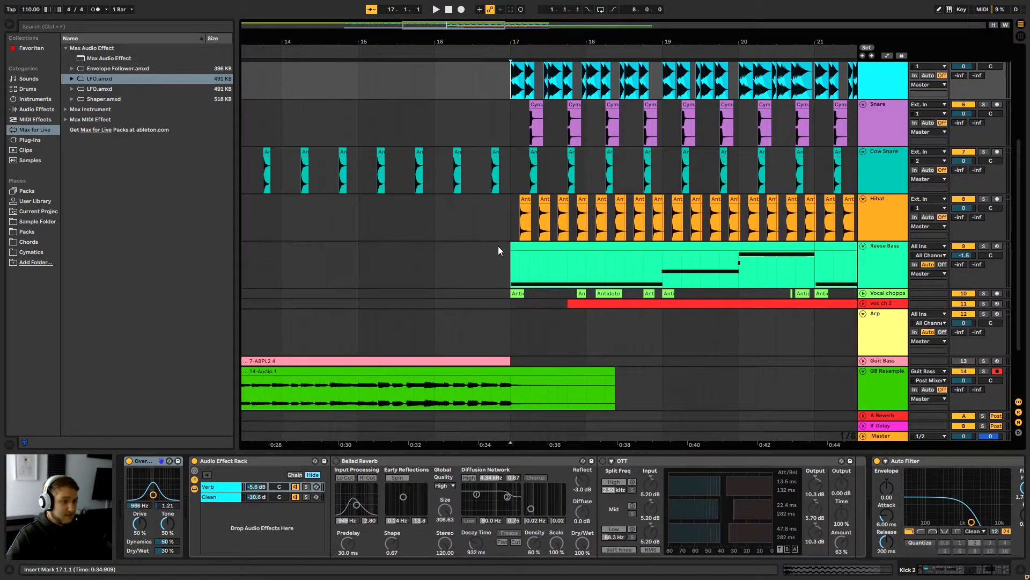
click(510, 221)
scroll(509, 252, up, 2)
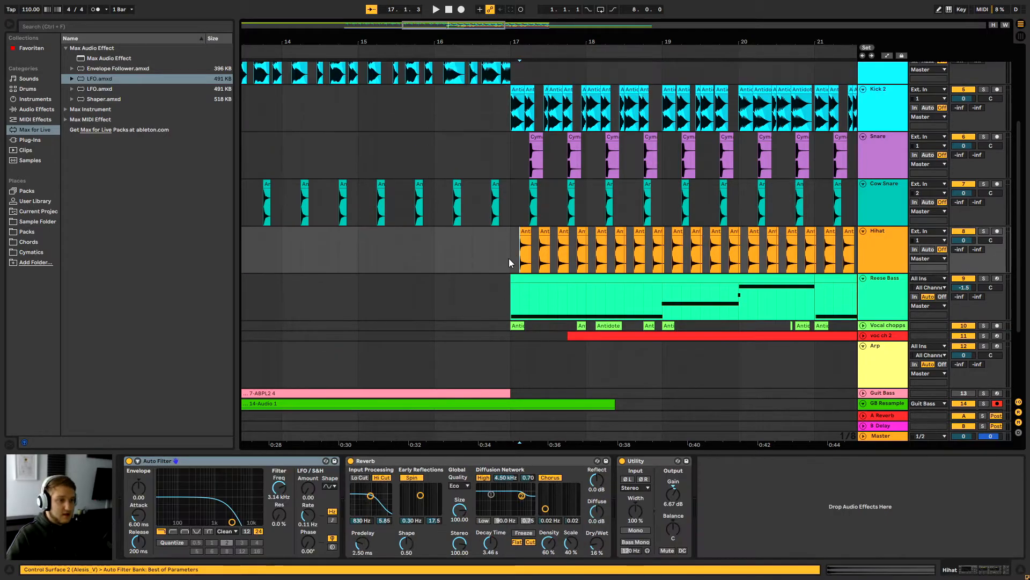
click(510, 205)
click(509, 168)
click(507, 123)
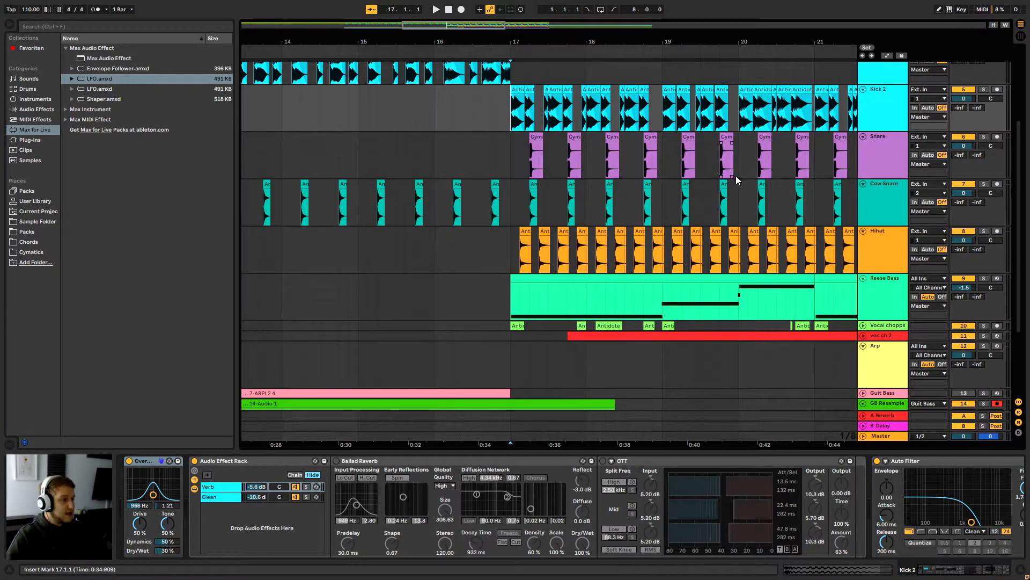
Show the Hihat track's devices and play it soloed from bar 17.
drag(518, 39, 517, 86)
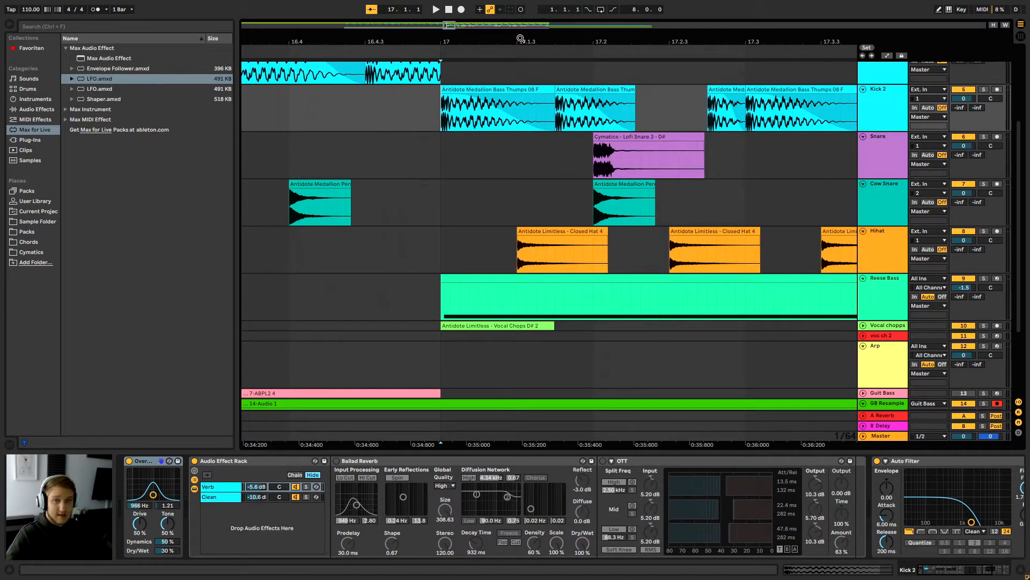
drag(520, 65, 520, 48)
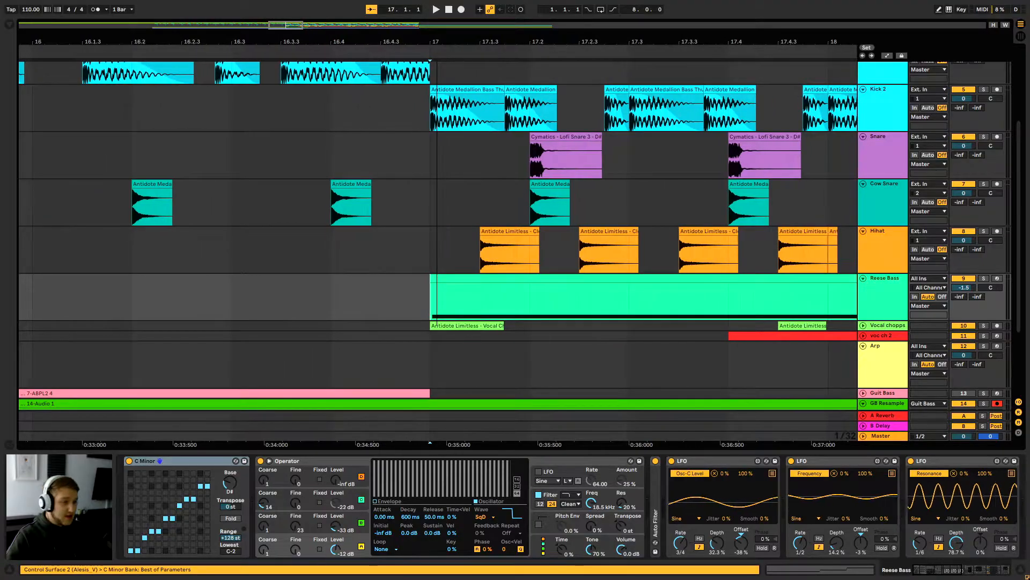
drag(436, 43, 337, 42)
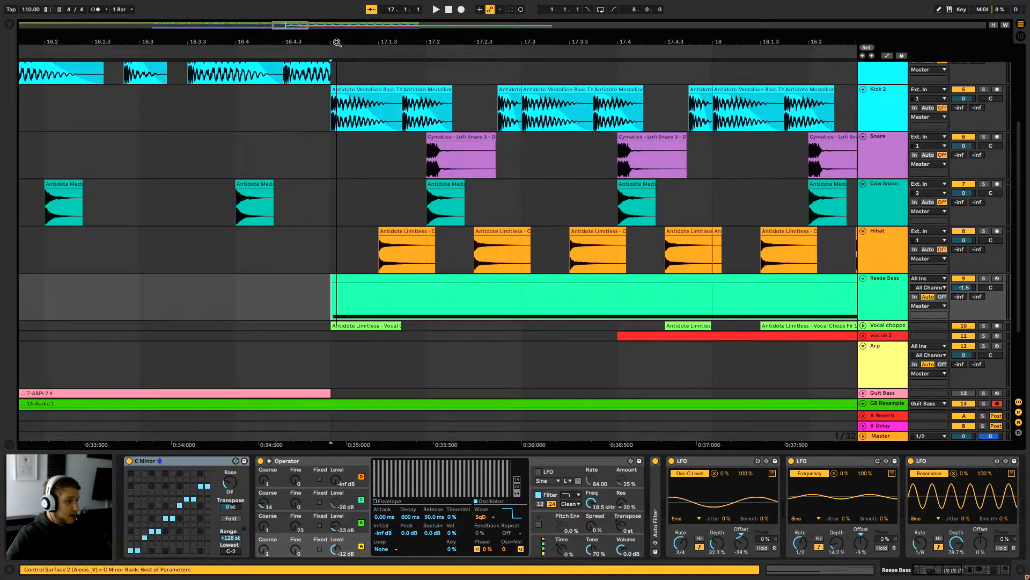
click(900, 252)
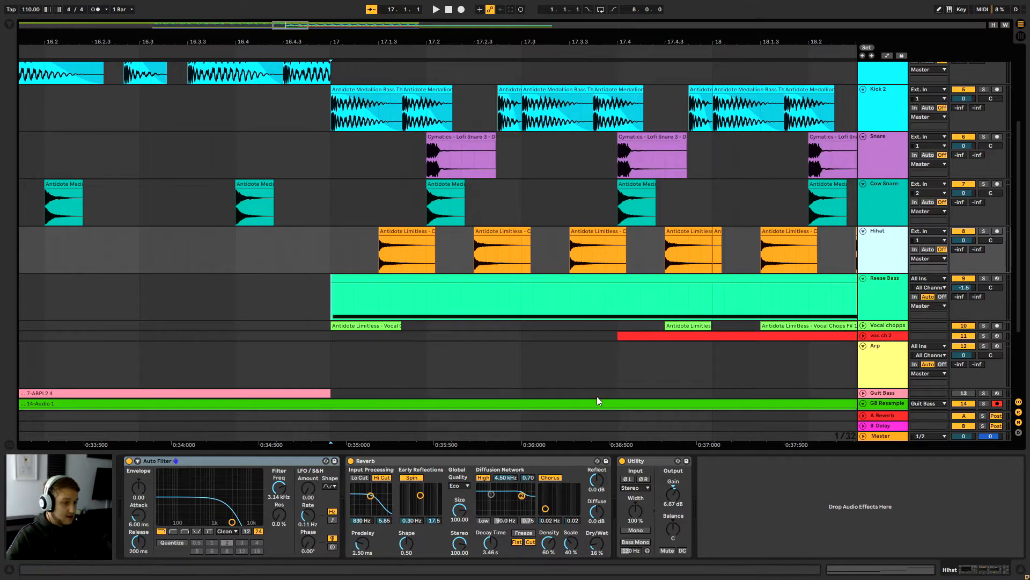
click(465, 252)
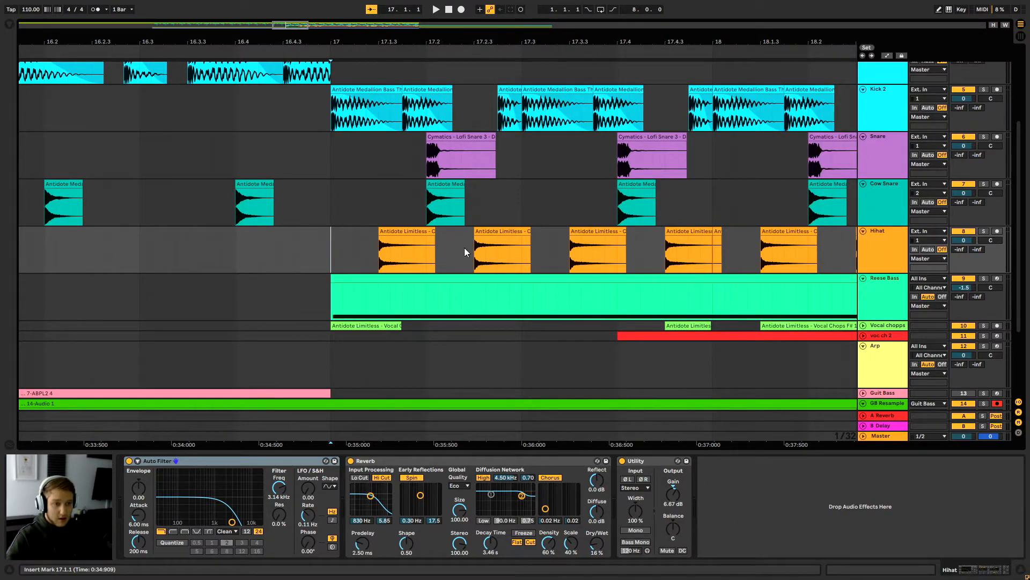
click(984, 230)
key(space)
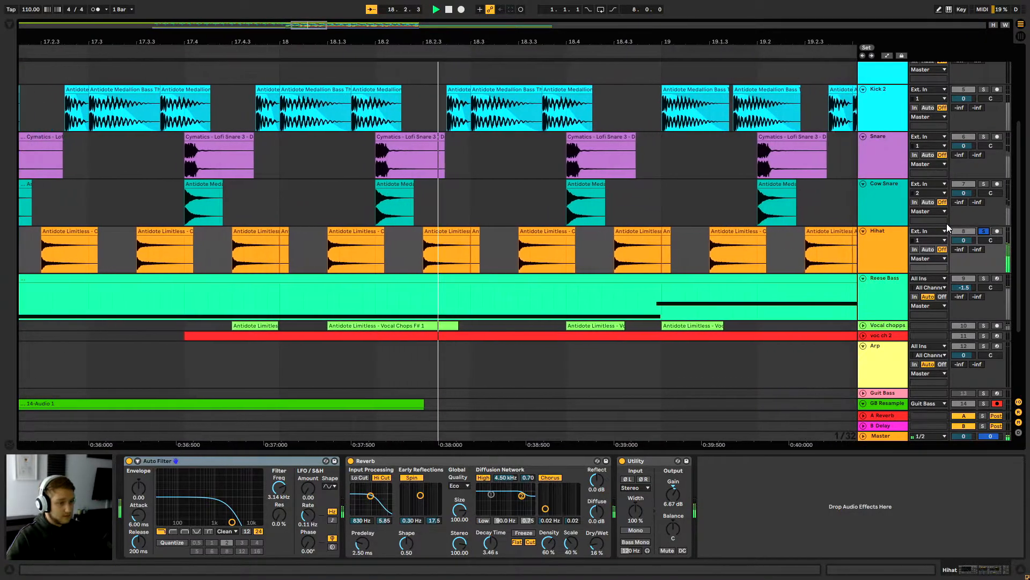
key(space)
Select the Hihat clips from 17.1.1 to 18.1.2, and play Kick 2, Snare, Cow Snare and Hihat soloed together from bar 17.
drag(340, 45, 574, 41)
drag(268, 254, 457, 265)
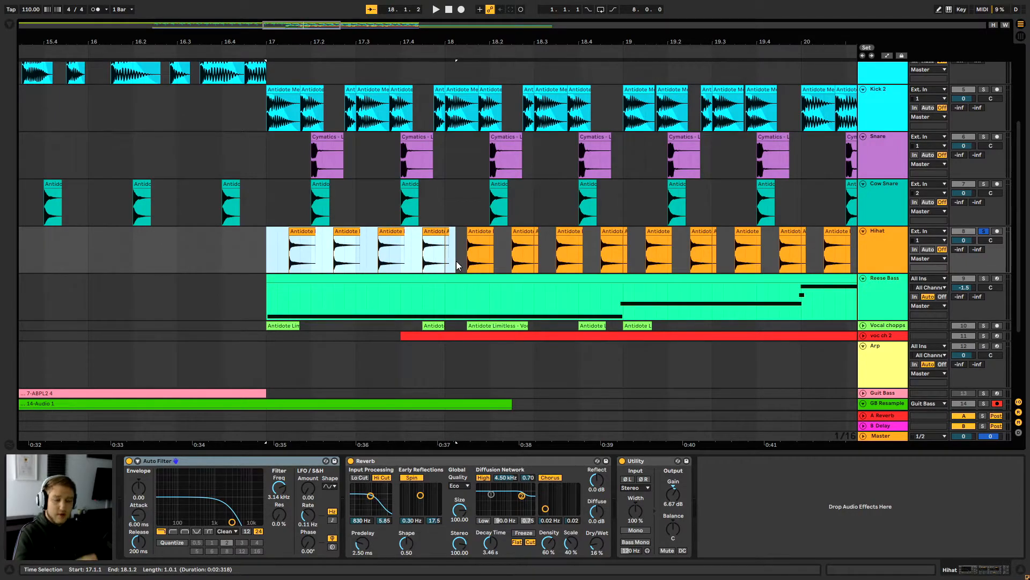
click(267, 102)
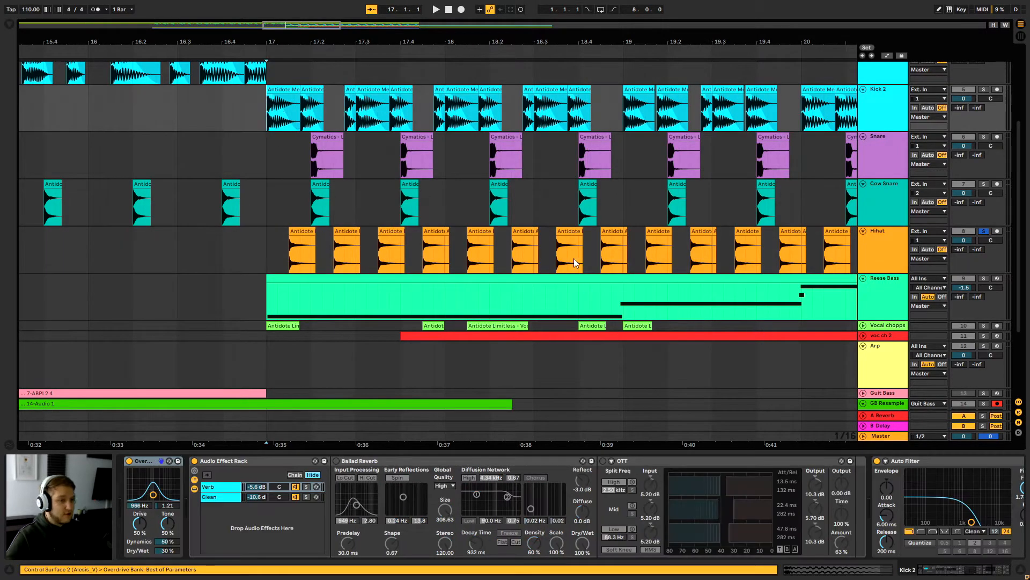
key(space)
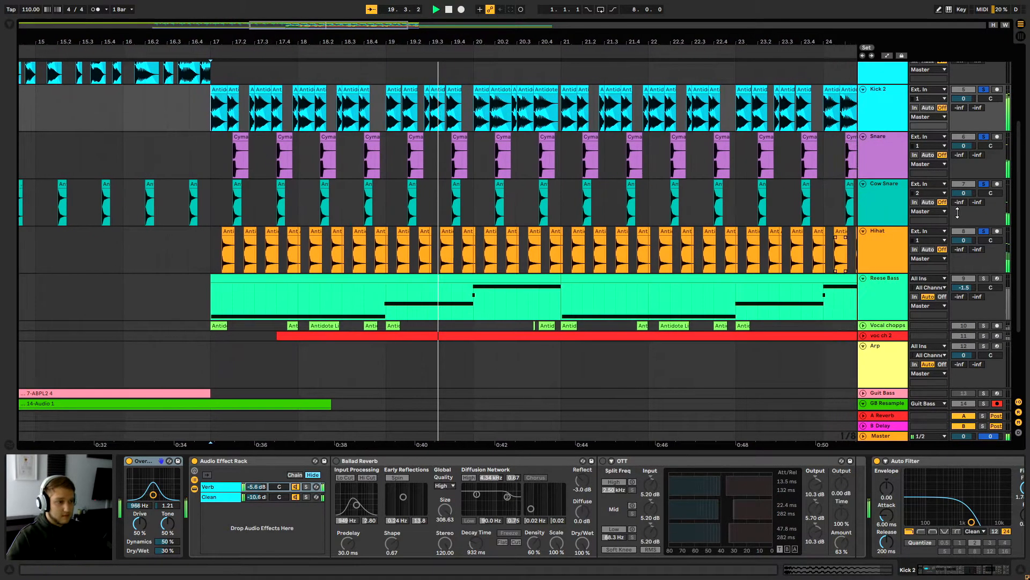
click(985, 231)
Place the insert marker on Reese Bass at bar 17 and show that track's devices.
click(198, 298)
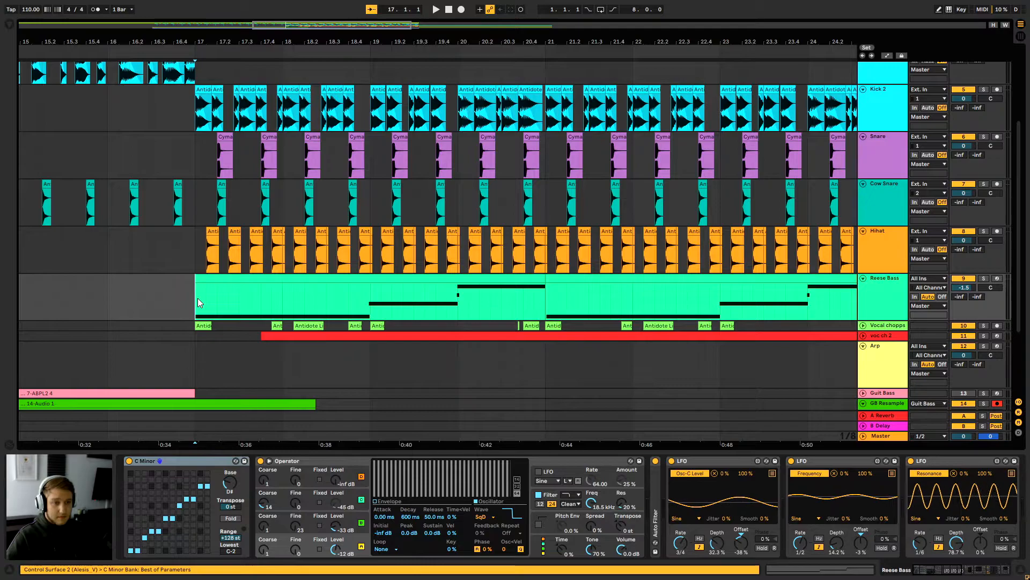
scroll(258, 150, down, 3)
scroll(272, 157, up, 2)
drag(209, 39, 358, 40)
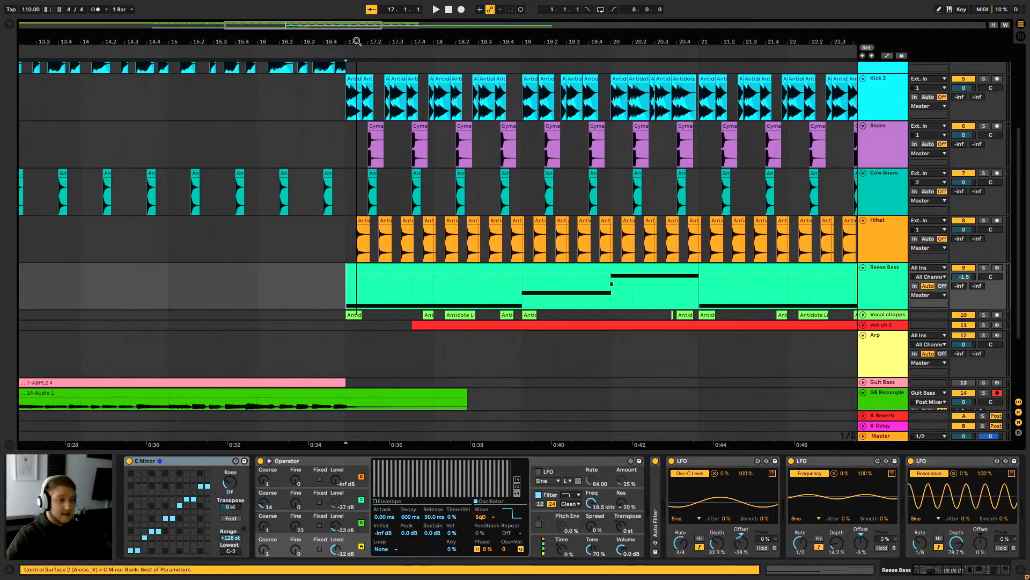
scroll(447, 213, down, 3)
scroll(447, 213, up, 3)
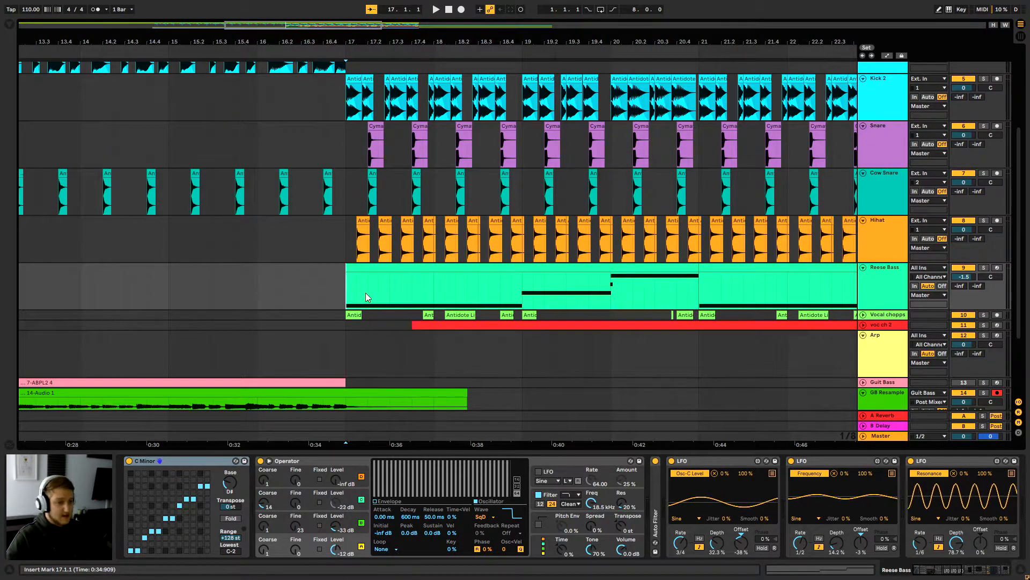
Hide the detail view below the arrangement and set the insert marker back at bar 17 on Reese Bass.
key(ctrl+z)
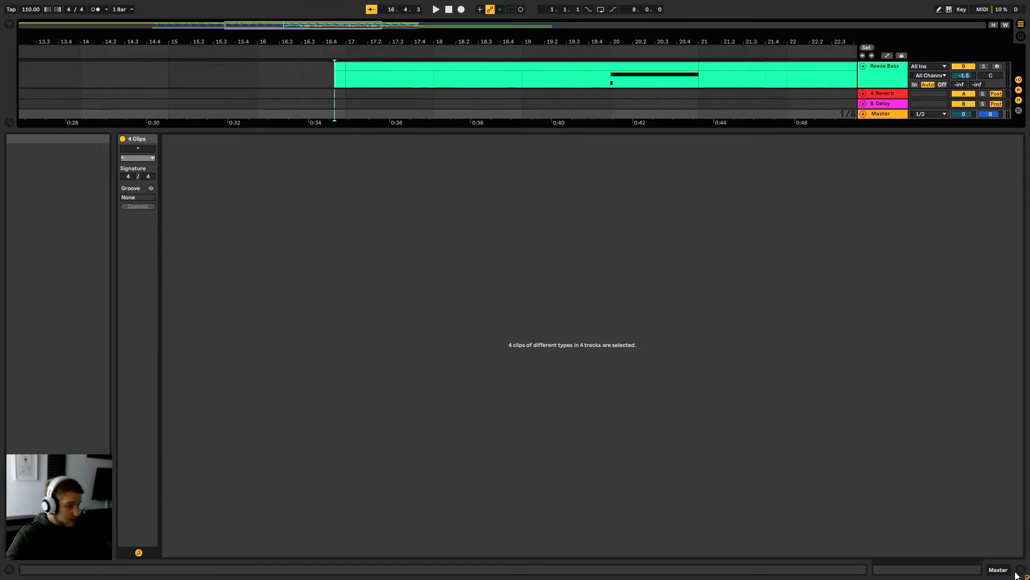
key(ctrl+alt+l)
click(343, 302)
click(341, 282)
key(Delete)
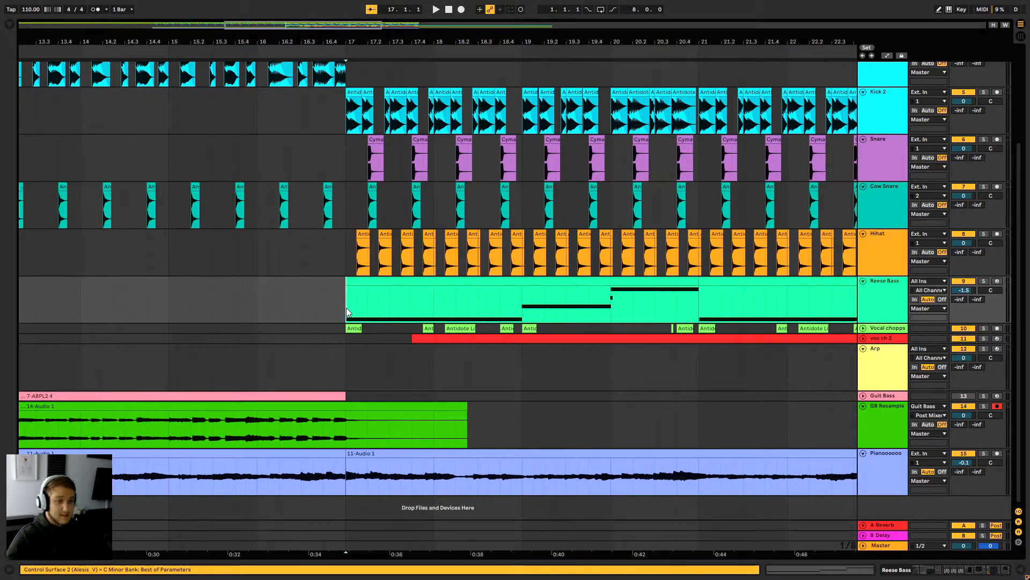
drag(351, 37, 353, 23)
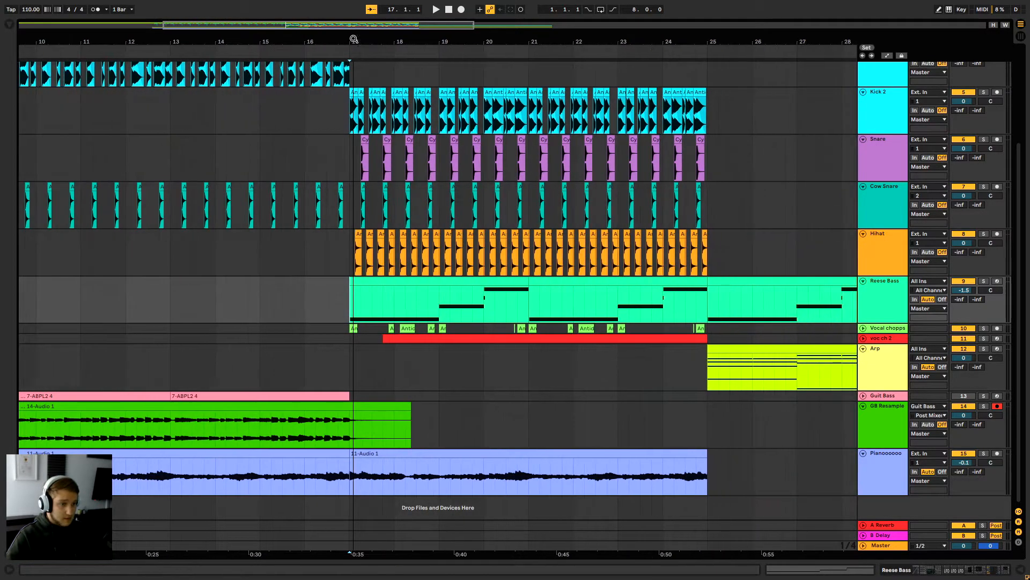
Unfold the voc ch 2 and Vocal chopps tracks so their clips from bar 17 show in full.
scroll(410, 207, up, 3)
scroll(410, 208, down, 3)
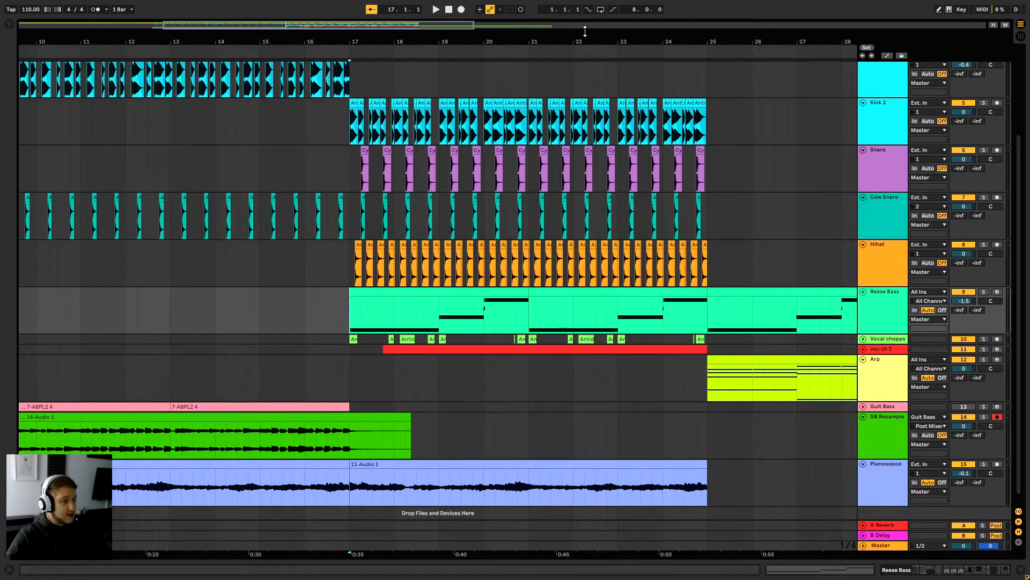
drag(621, 36, 351, 21)
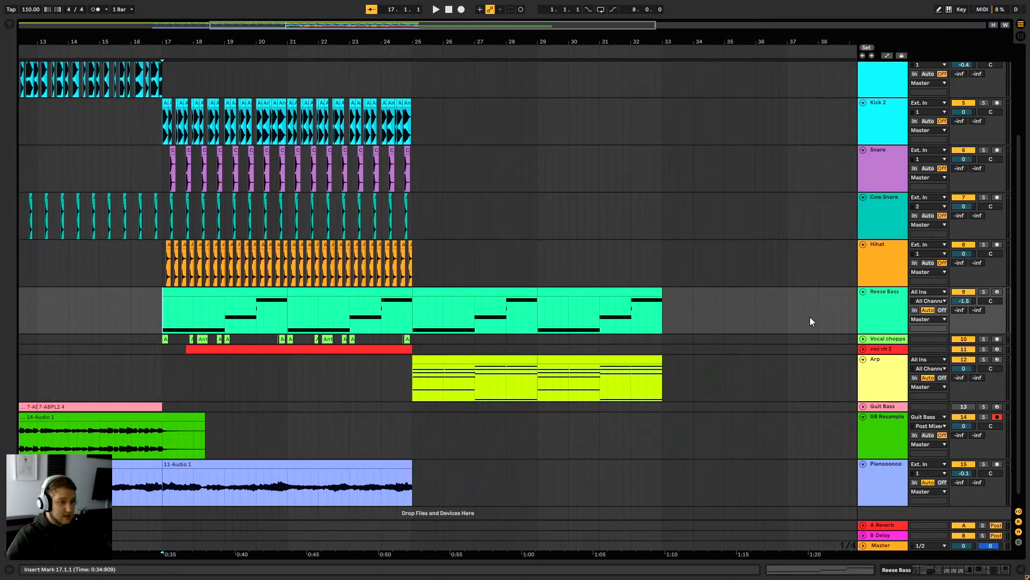
drag(188, 42, 509, 118)
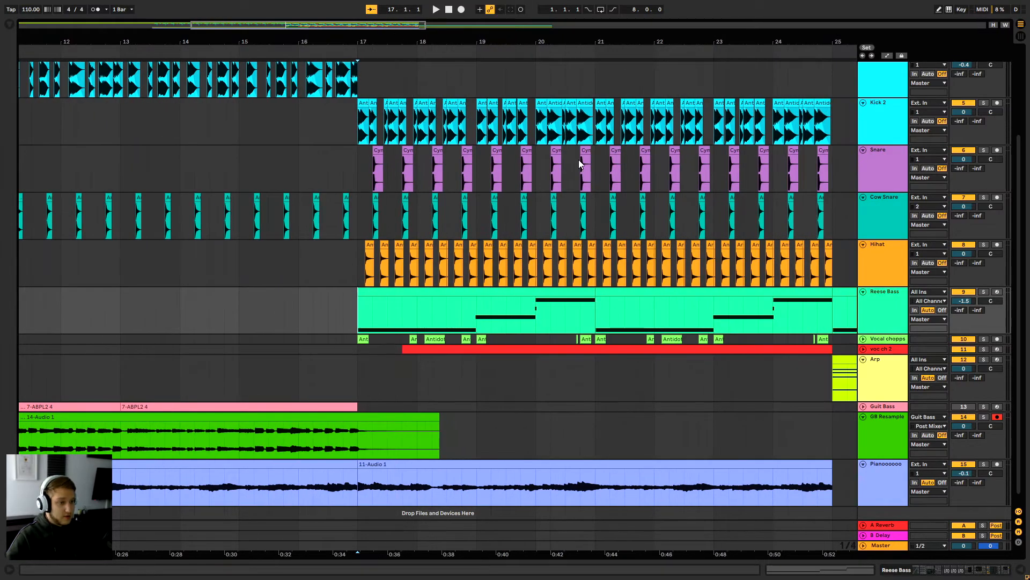
click(863, 349)
click(864, 339)
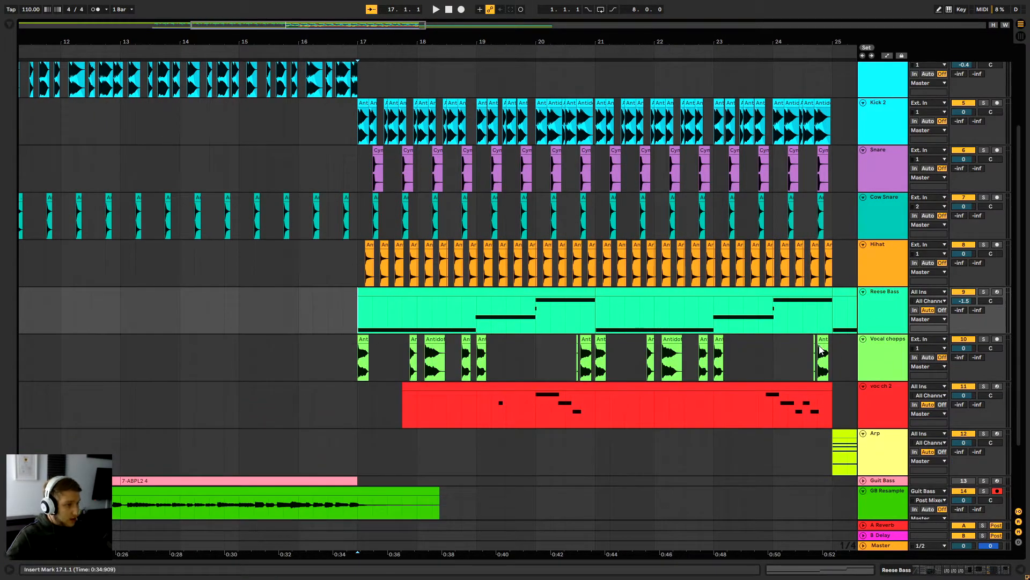
Place the insert marker on Vocal chopps at bar 17, solo the track and play it from there.
click(356, 363)
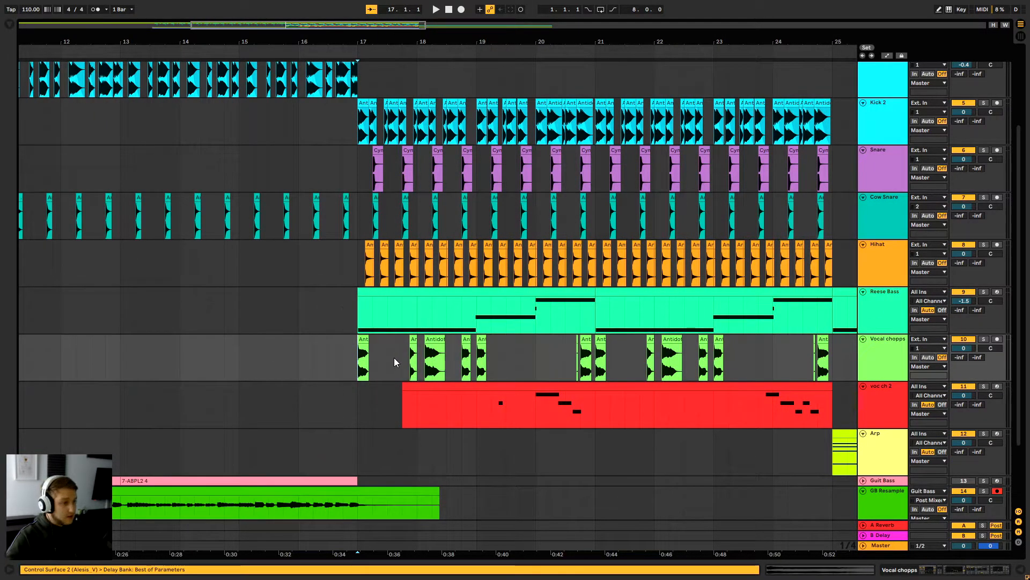
drag(367, 36, 315, 48)
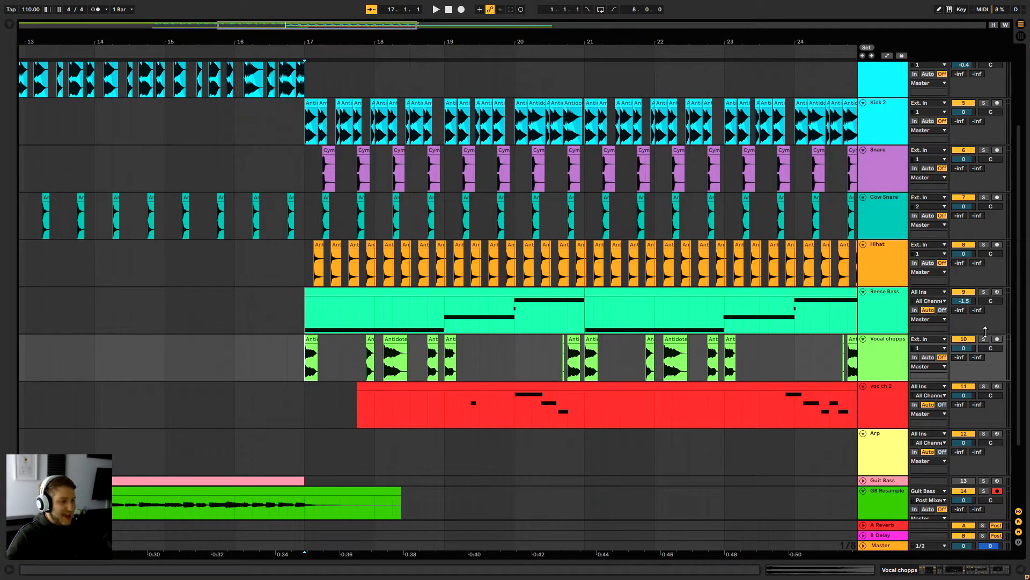
click(983, 338)
key(space)
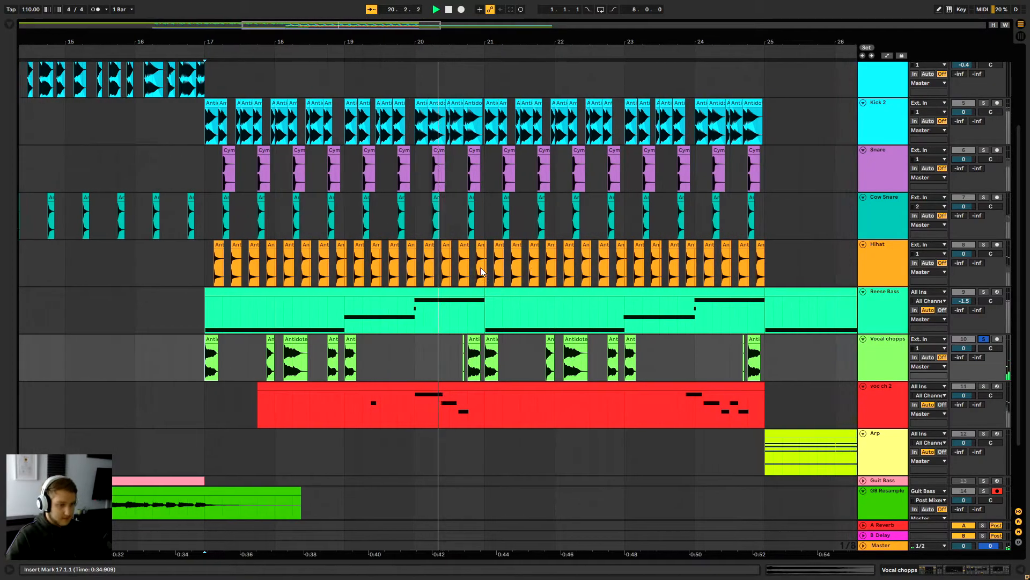
key(space)
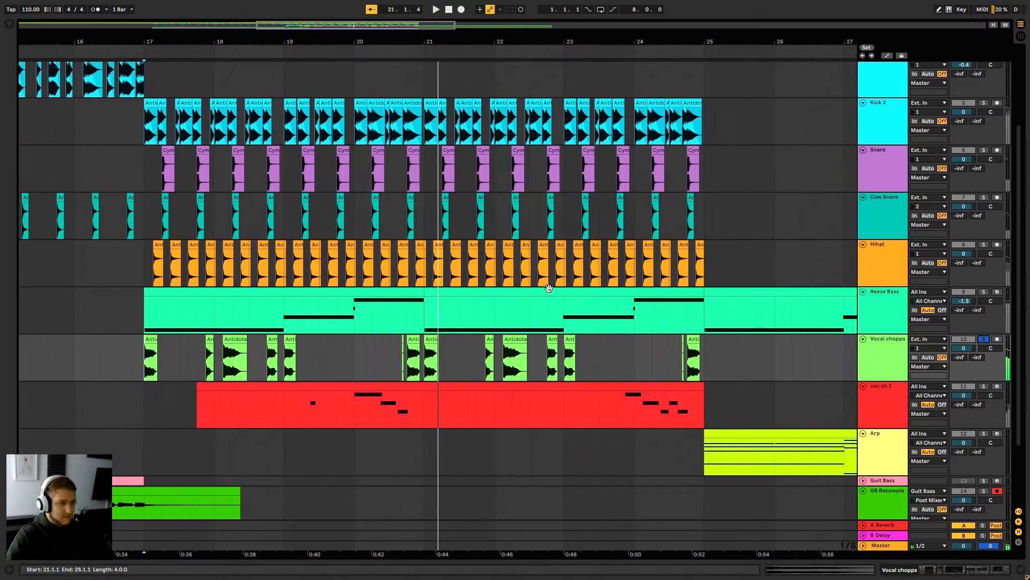
Mark out the gaps between the Vocal chopps clips, including 23.3.1 to 24.3.1, and set the insert marker on that track at 17.1.3.
drag(246, 37, 390, 31)
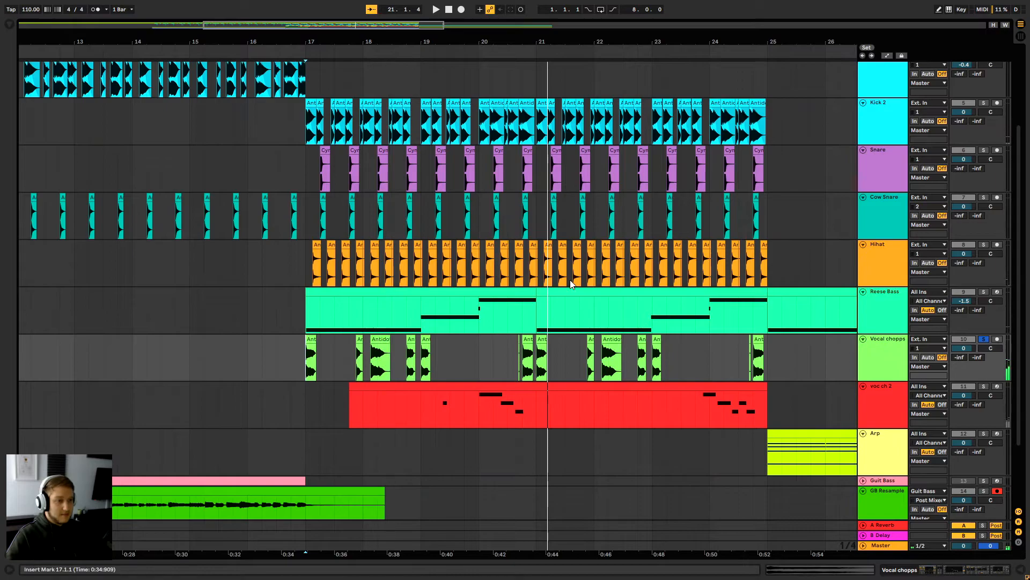
scroll(570, 279, up, 3)
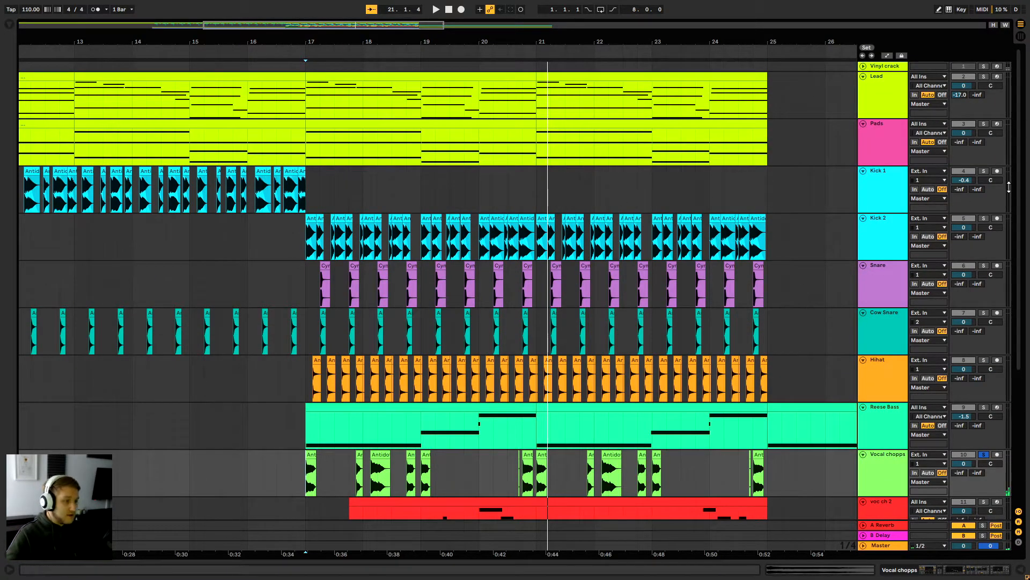
scroll(478, 266, down, 4)
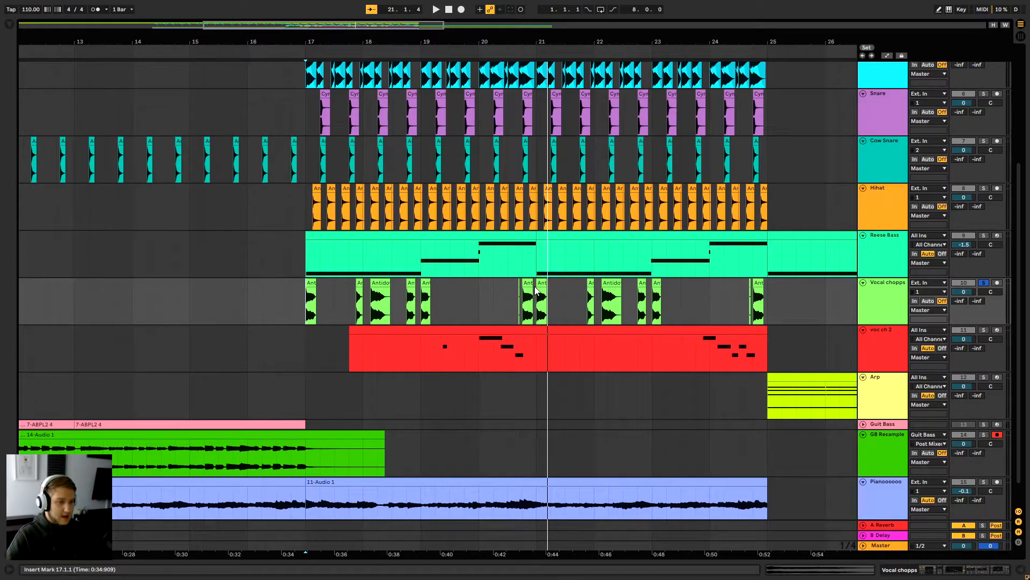
drag(458, 295, 508, 308)
drag(686, 311, 739, 307)
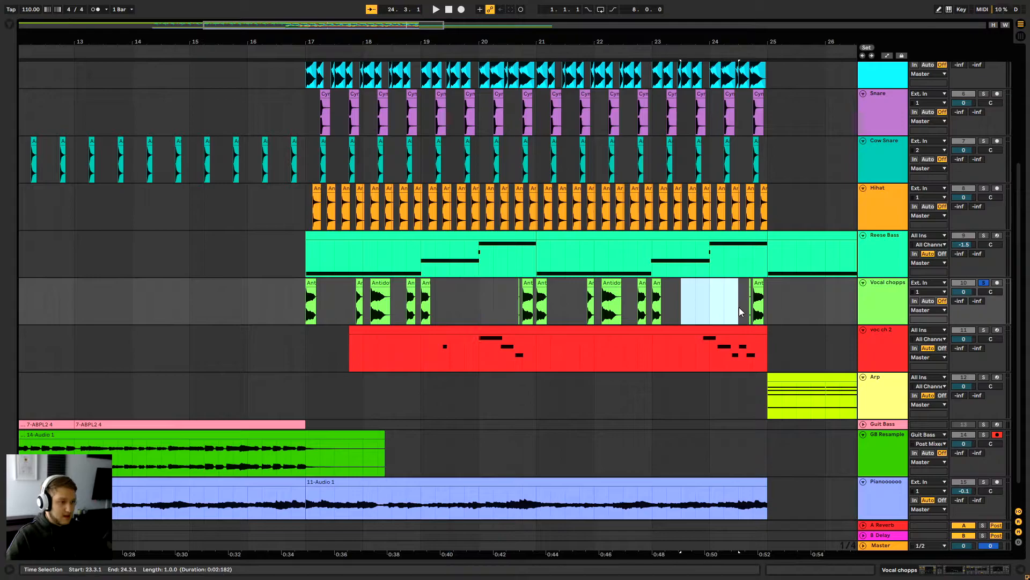
click(450, 305)
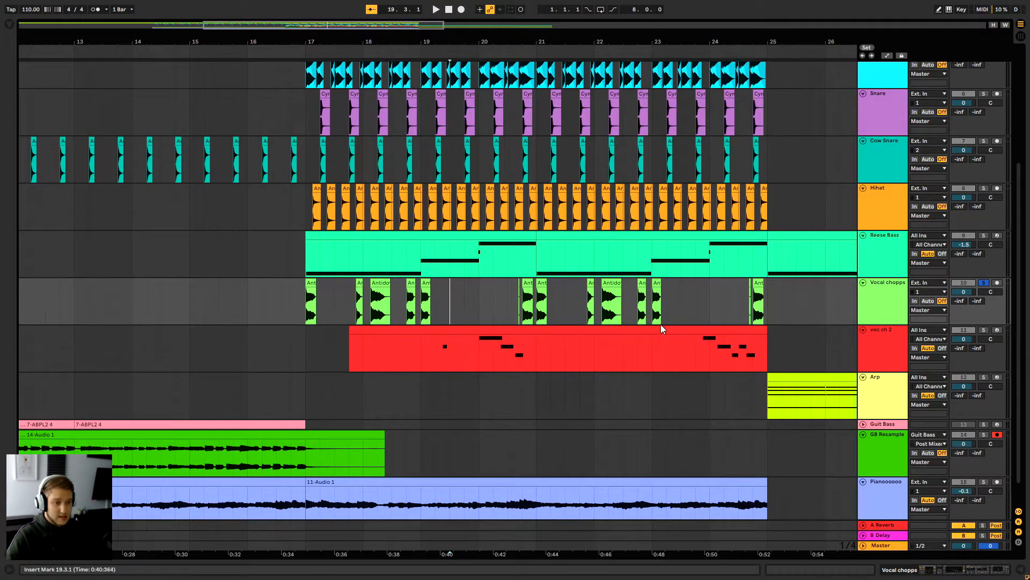
click(315, 298)
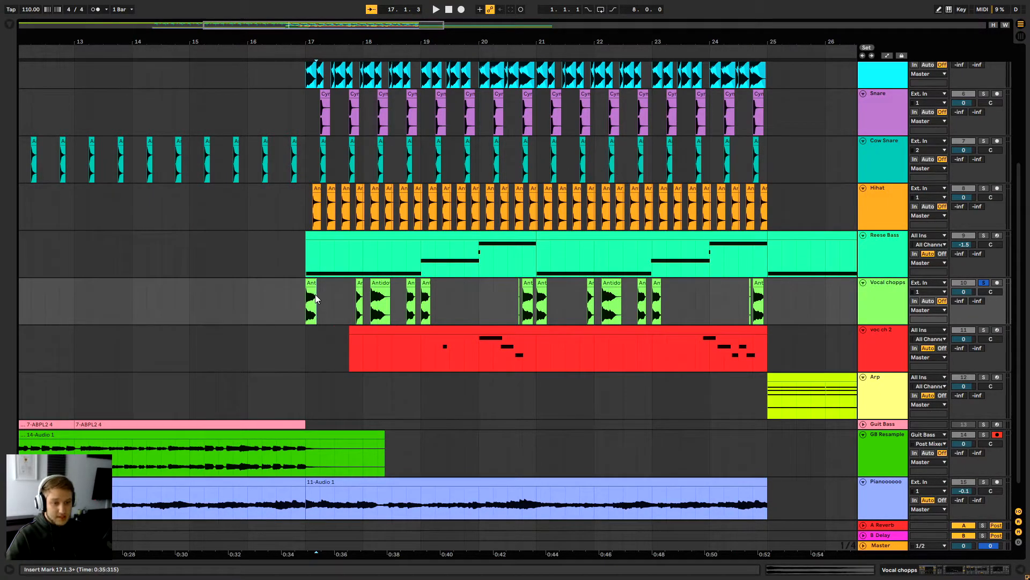
Show the voc ch 2 track's devices and look along the chain from the vocal chop sampler to Utility.
click(887, 330)
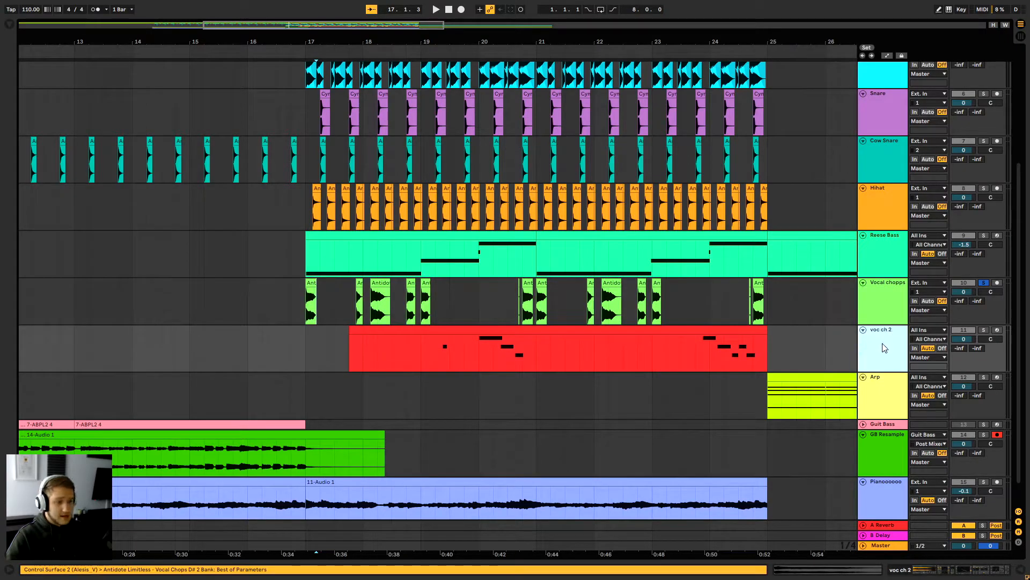
double_click(884, 347)
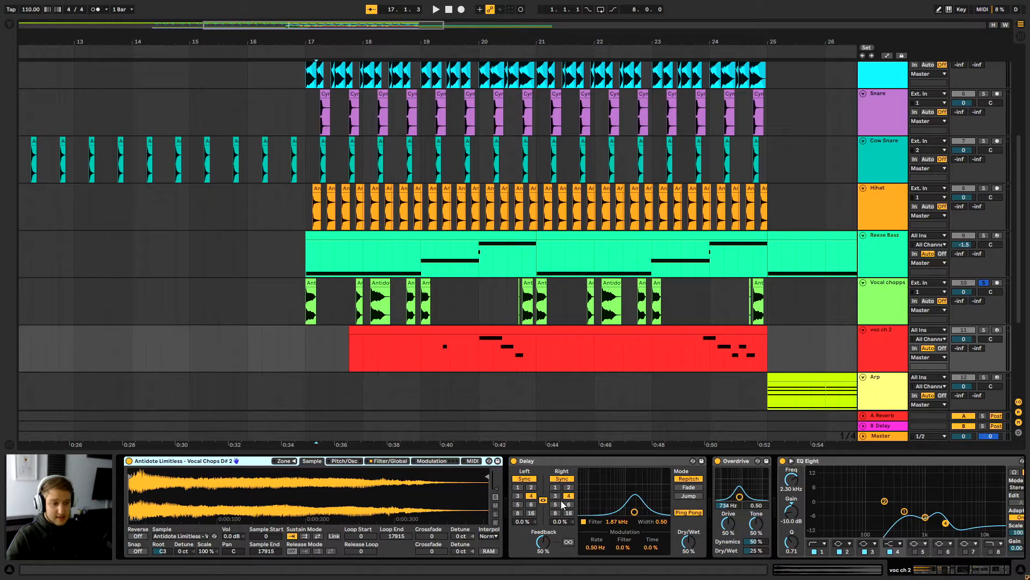
click(945, 571)
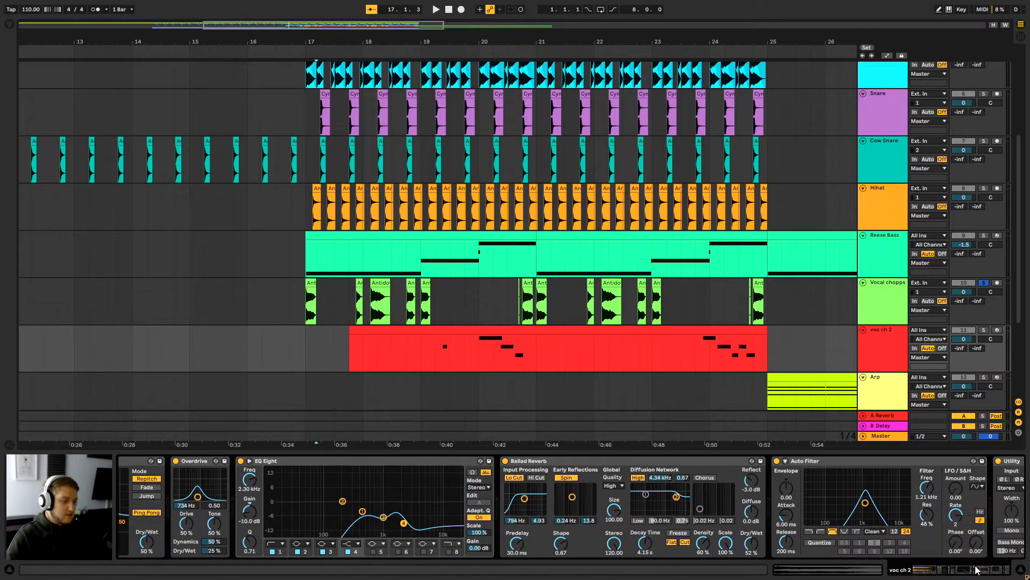
Show the Vocal chopps track's device chain and return to the devices of voc ch 2.
click(877, 290)
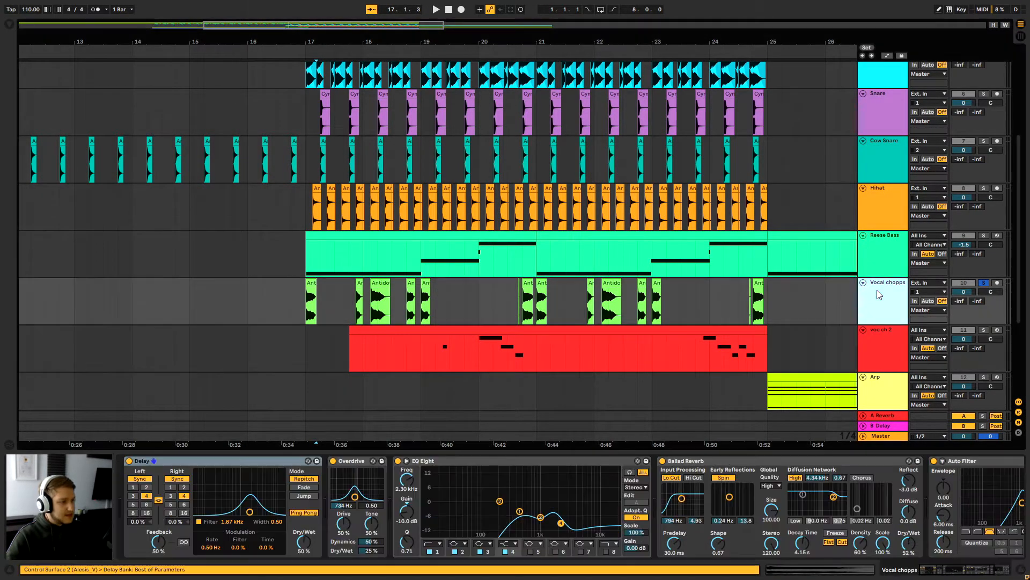
mouse_move(935, 570)
mouse_down()
mouse_move(950, 571)
mouse_move(923, 570)
mouse_up()
click(893, 356)
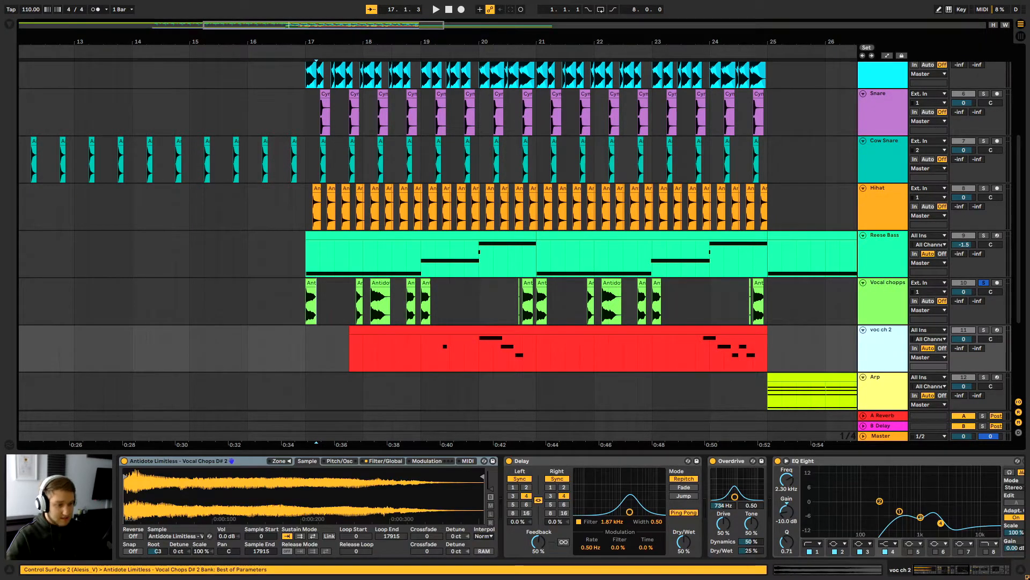
Play voc ch 2 soloed from 19.2.1, and play it soloed together with Vocal chopps from bar 17.
click(984, 330)
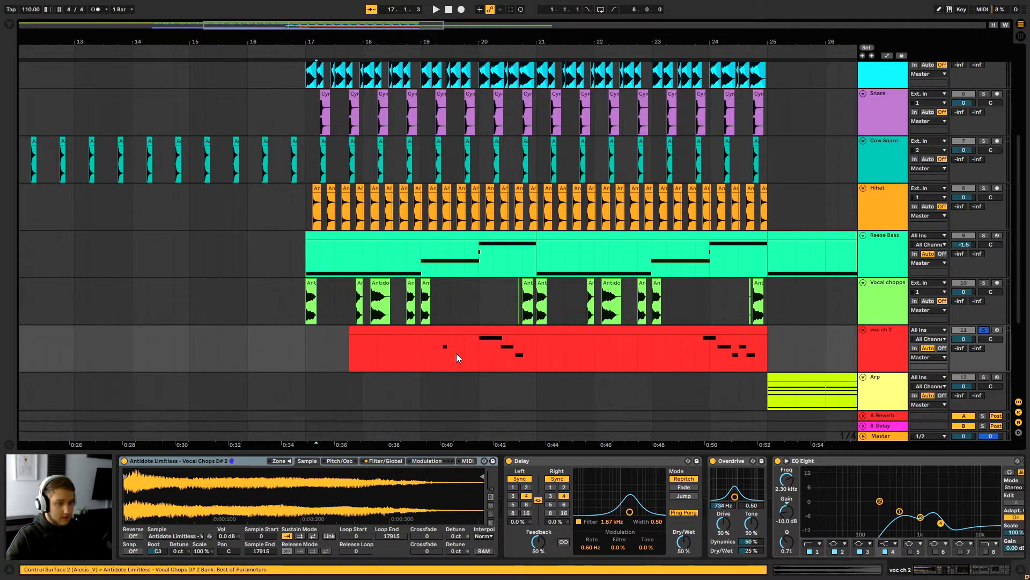
click(450, 352)
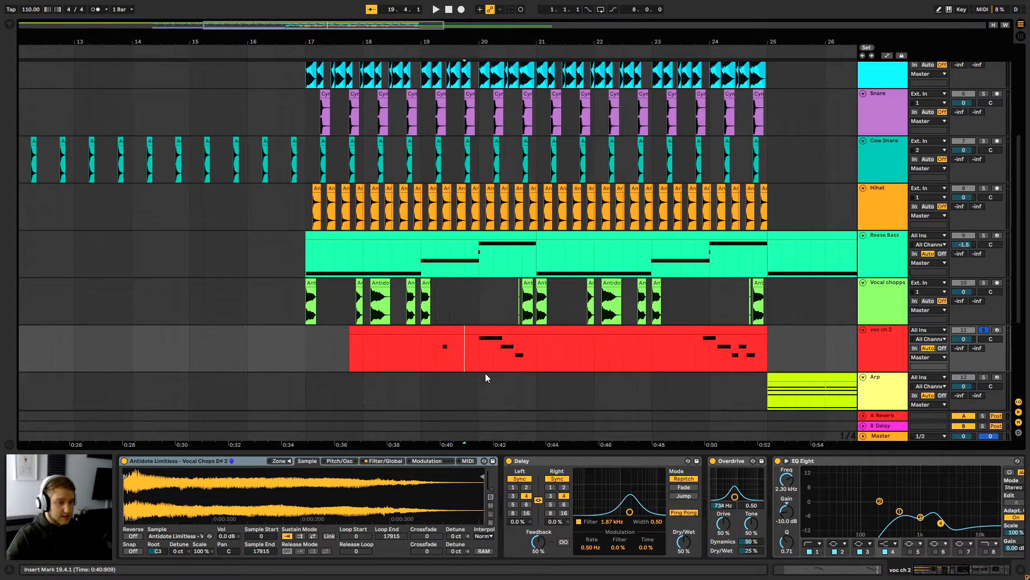
click(432, 356)
key(space)
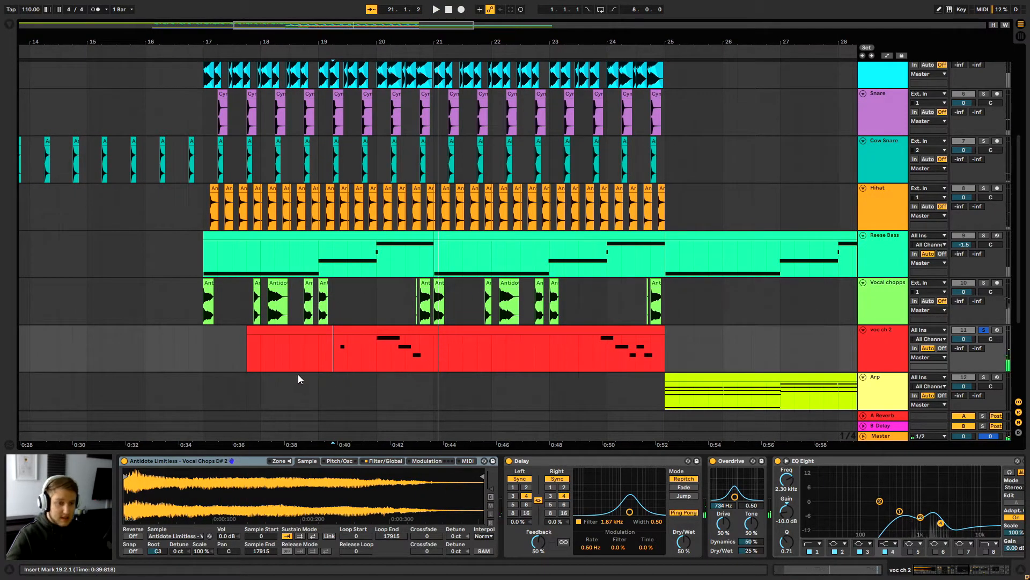
key(space)
click(204, 347)
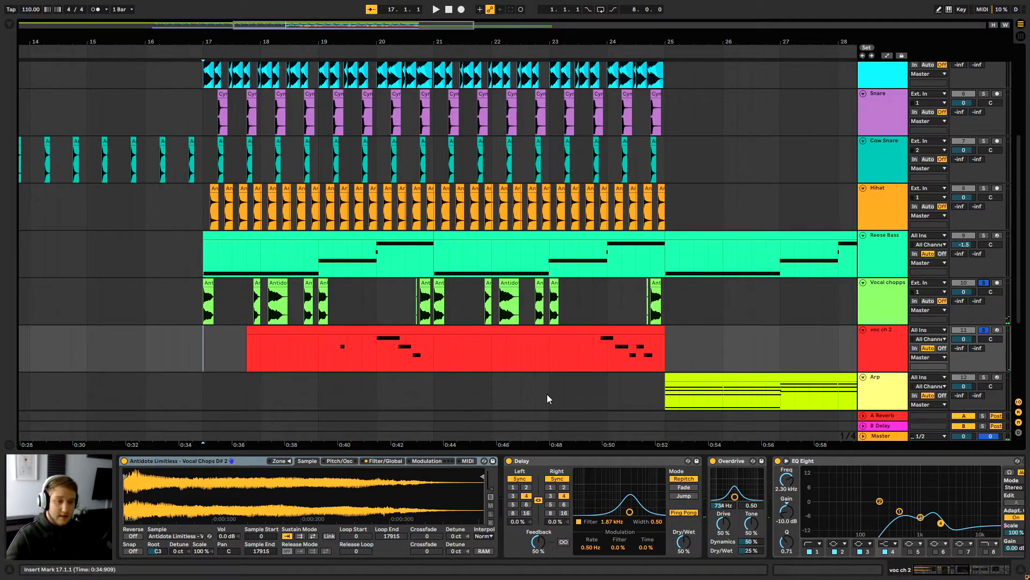
key(space)
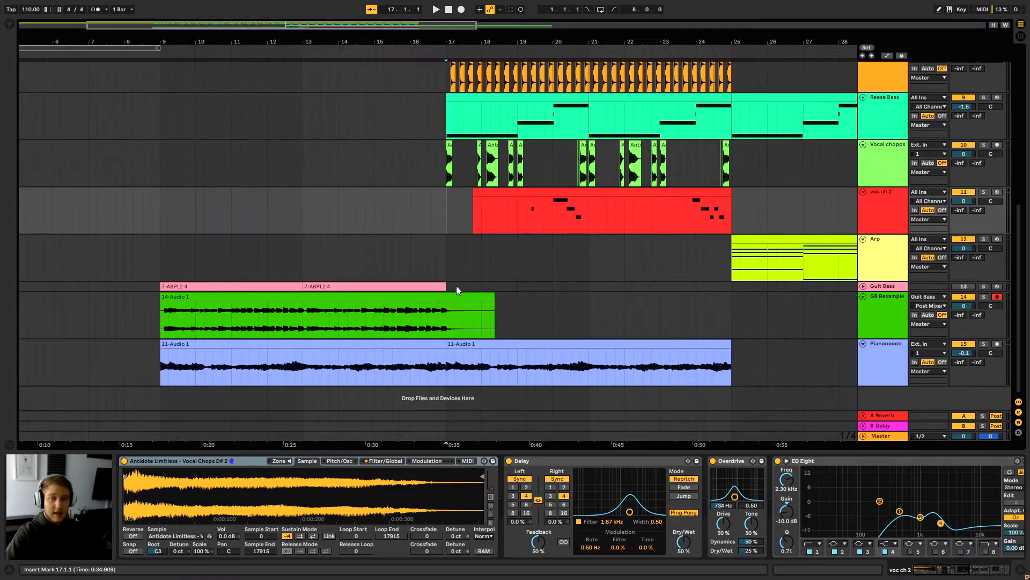
Look over the arrangement's tracks and place the insert marker on the piano track at bar 17.
scroll(481, 303, up, 4)
scroll(482, 301, up, 4)
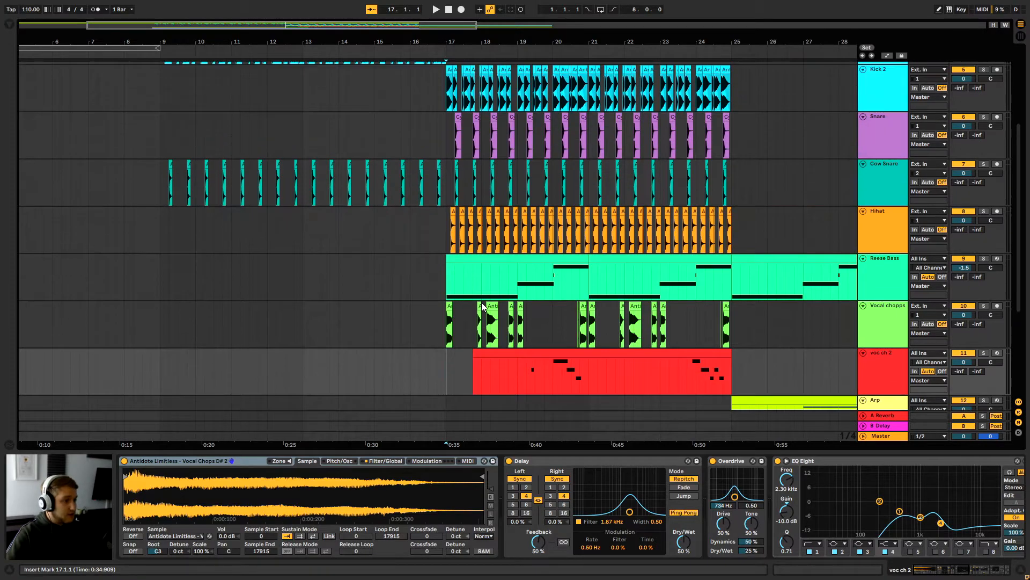
scroll(481, 302, down, 6)
scroll(481, 306, down, 1)
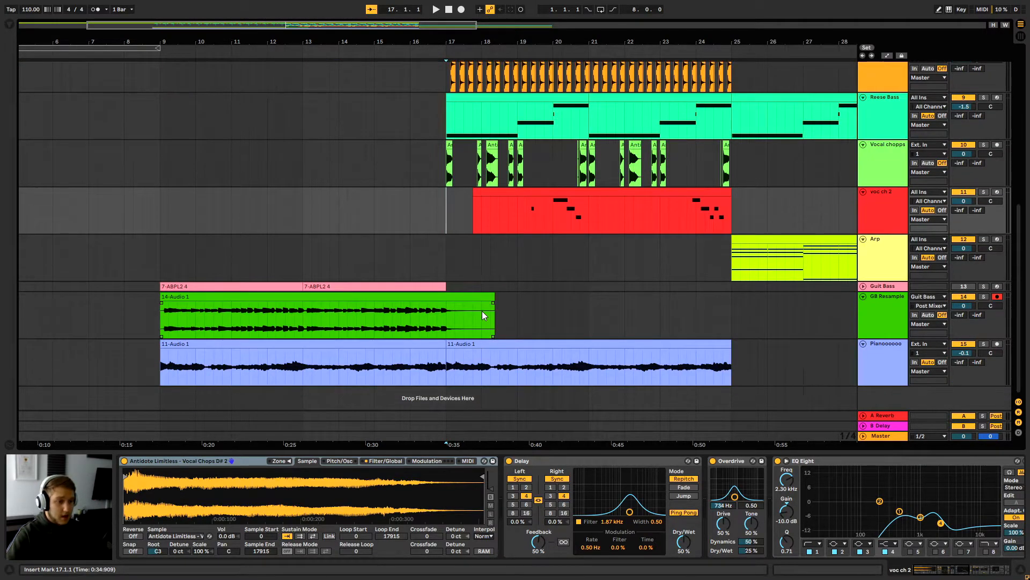
click(446, 384)
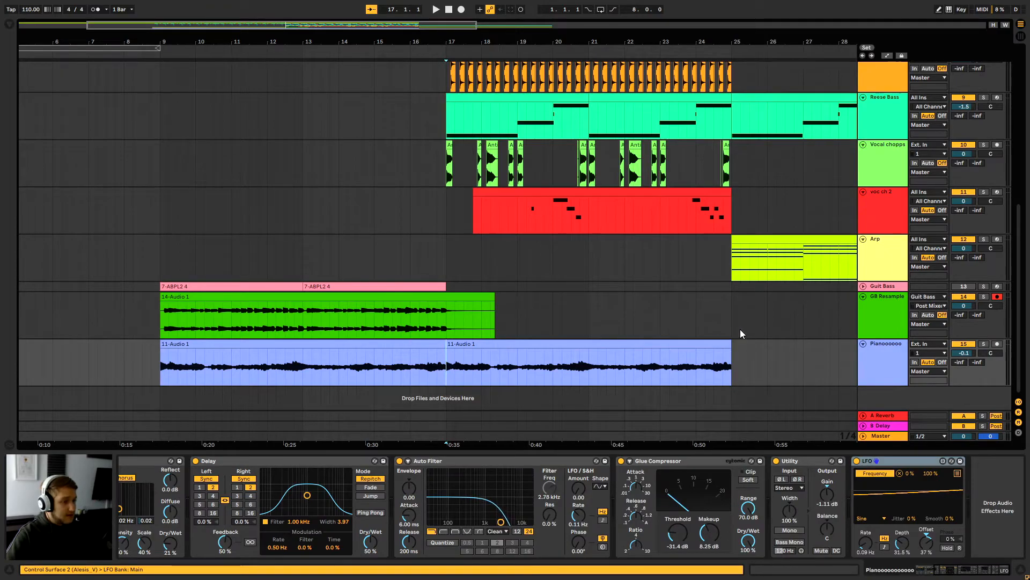
Place the insert marker on Kick 1 at bar 9 and play the whole arrangement from there while looking over its tracks.
scroll(450, 290, up, 10)
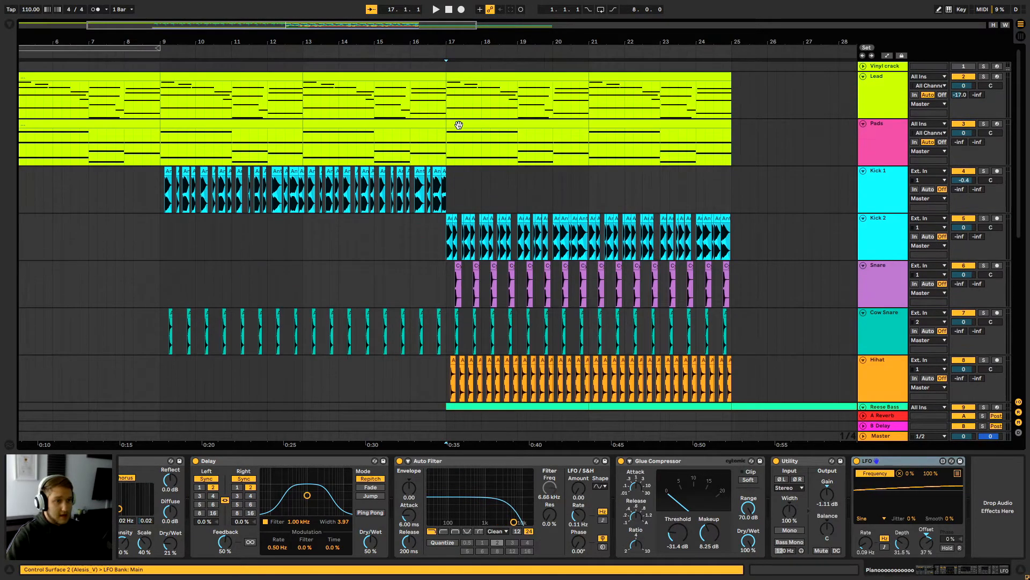
scroll(724, 230, down, 4)
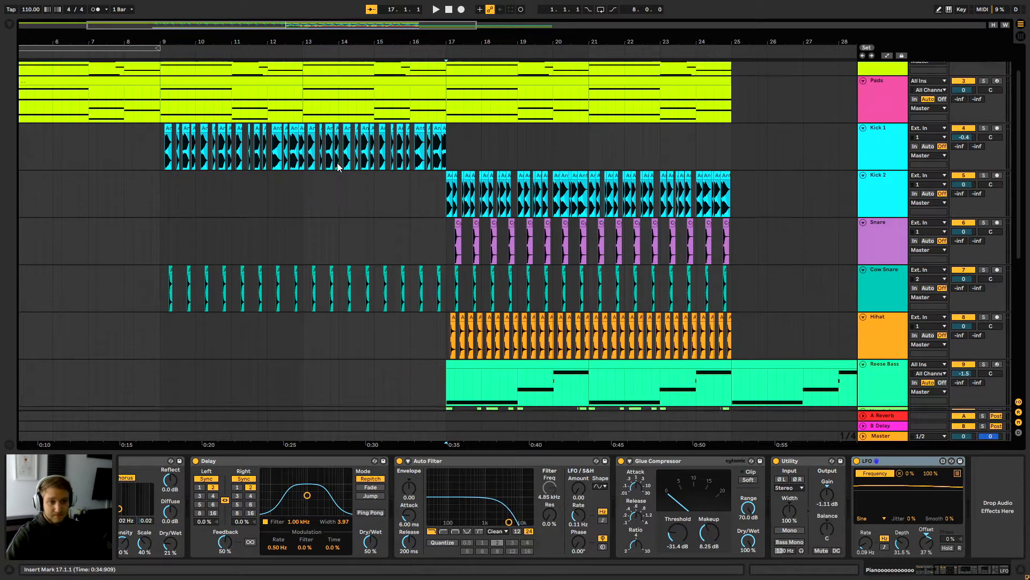
scroll(340, 166, up, 4)
drag(392, 42, 292, 42)
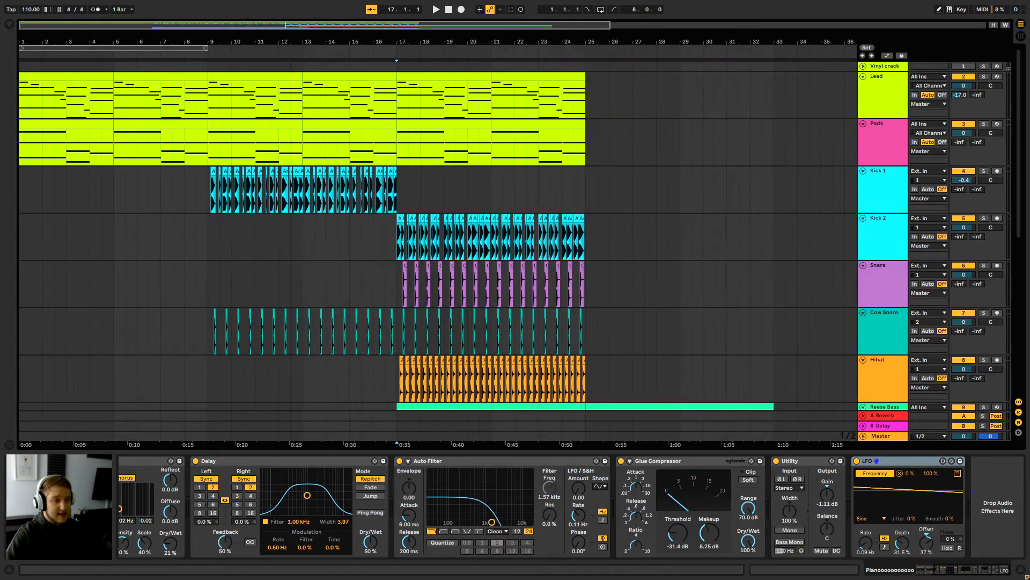
scroll(347, 146, down, 3)
scroll(347, 147, up, 2)
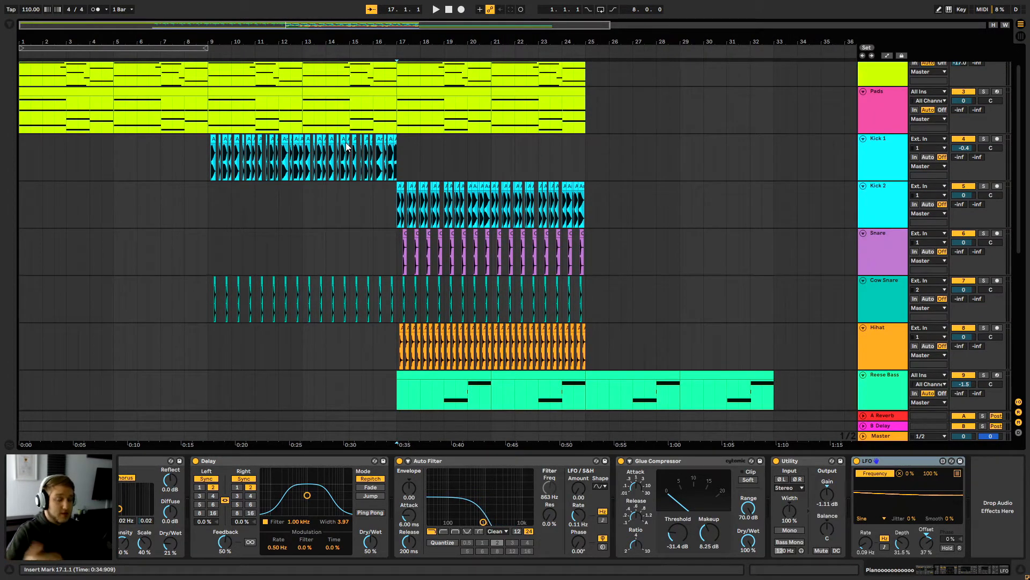
click(196, 159)
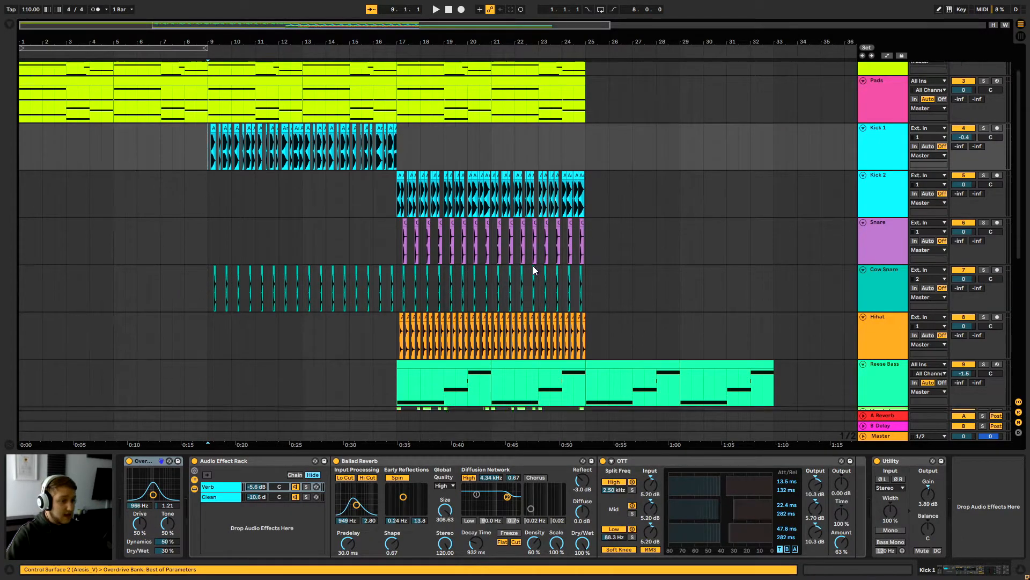
scroll(451, 290, up, 1)
key(space)
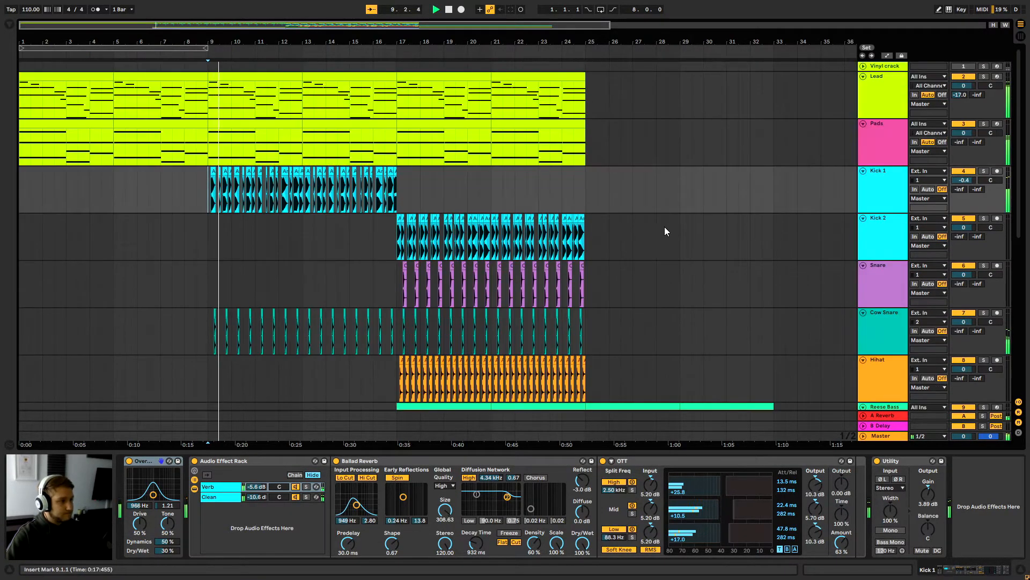
scroll(687, 159, down, 10)
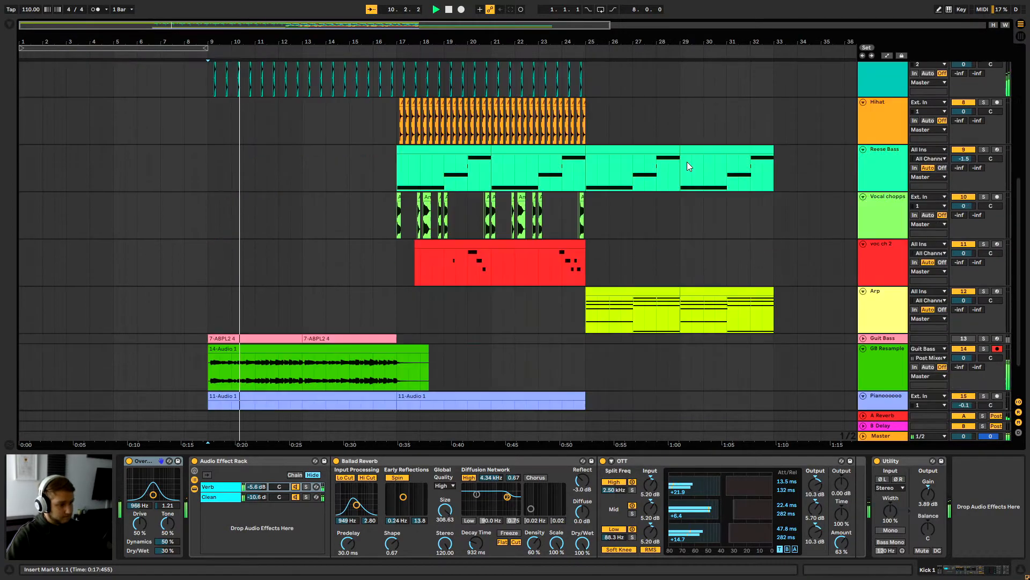
scroll(687, 163, up, 9)
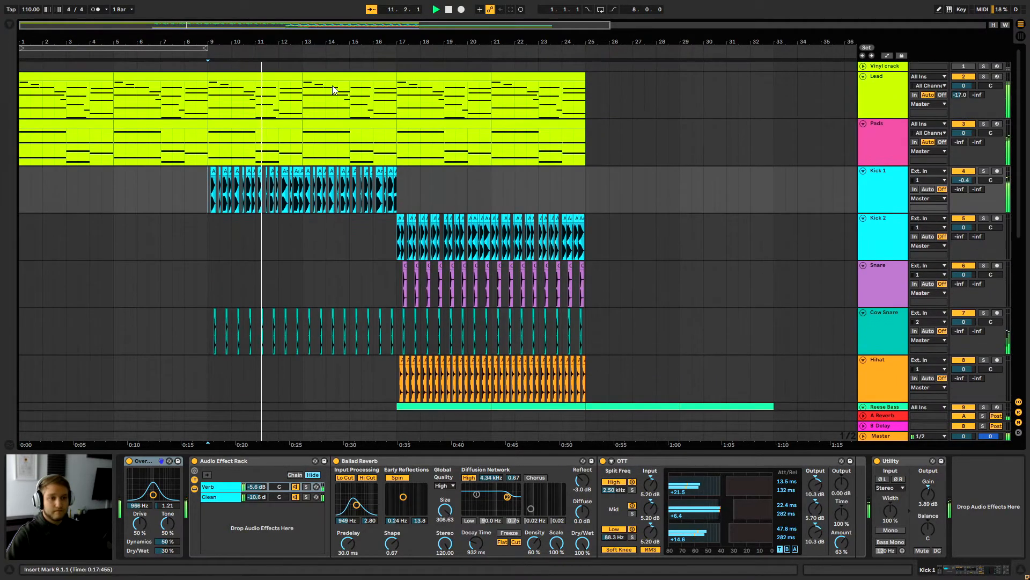
Make the arrangement view follow the playhead, look over the tracks while the full mix plays up to bar 25, and stop playback.
drag(240, 38, 237, 79)
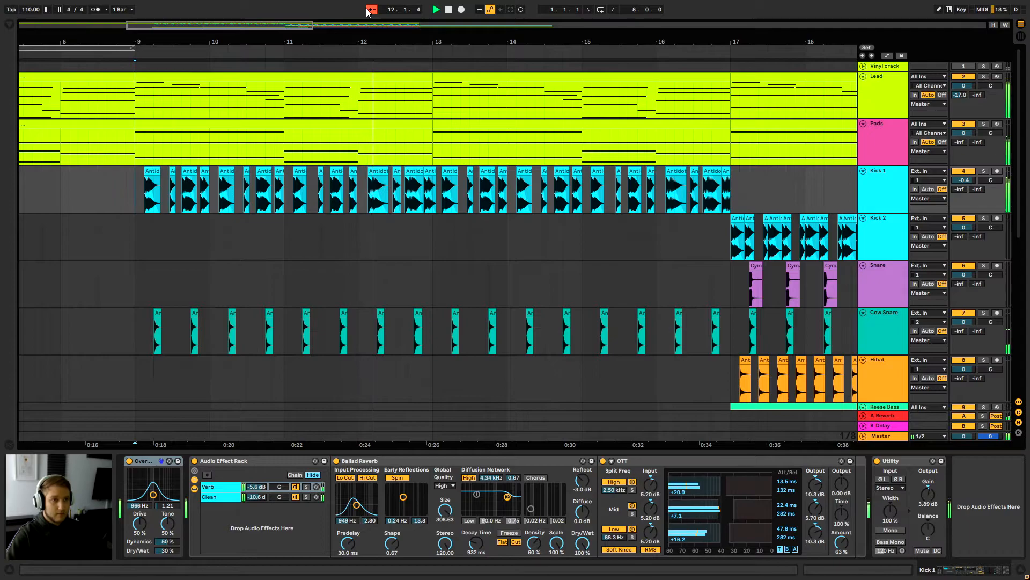
click(368, 9)
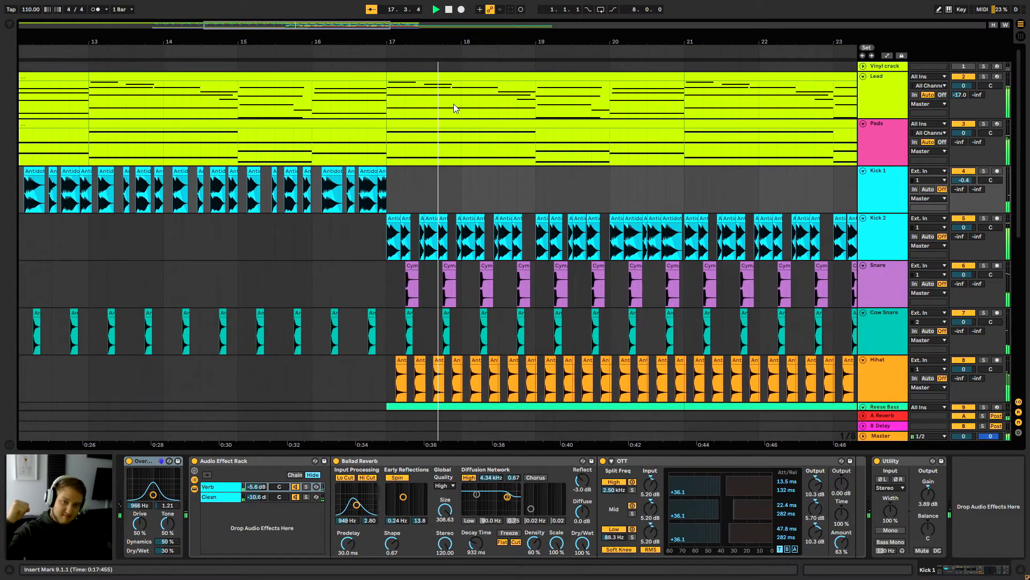
scroll(479, 207, down, 5)
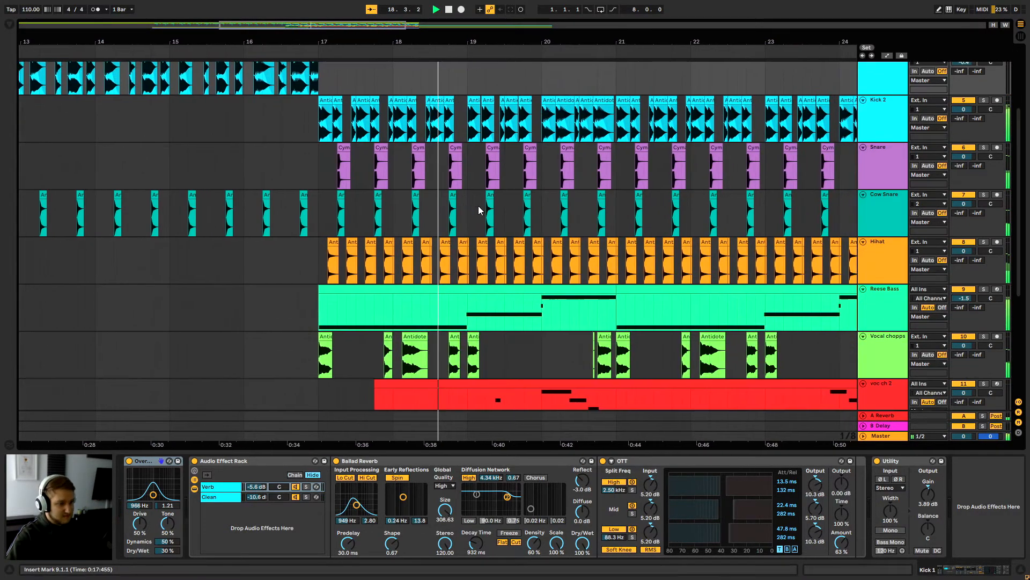
scroll(478, 205, down, 2)
scroll(478, 205, down, 3)
scroll(478, 205, down, 2)
scroll(478, 205, up, 4)
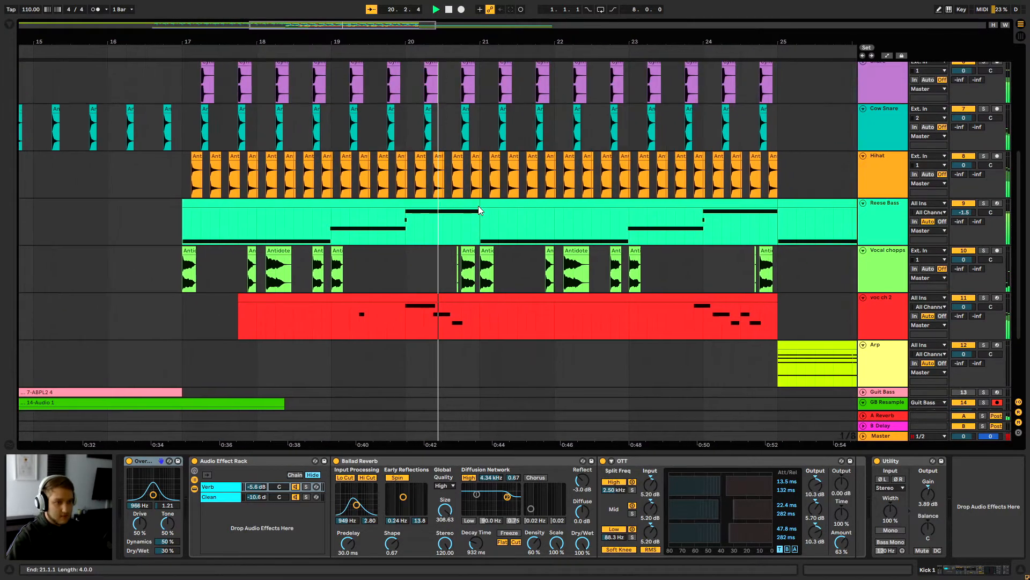
scroll(478, 205, up, 2)
scroll(478, 208, up, 3)
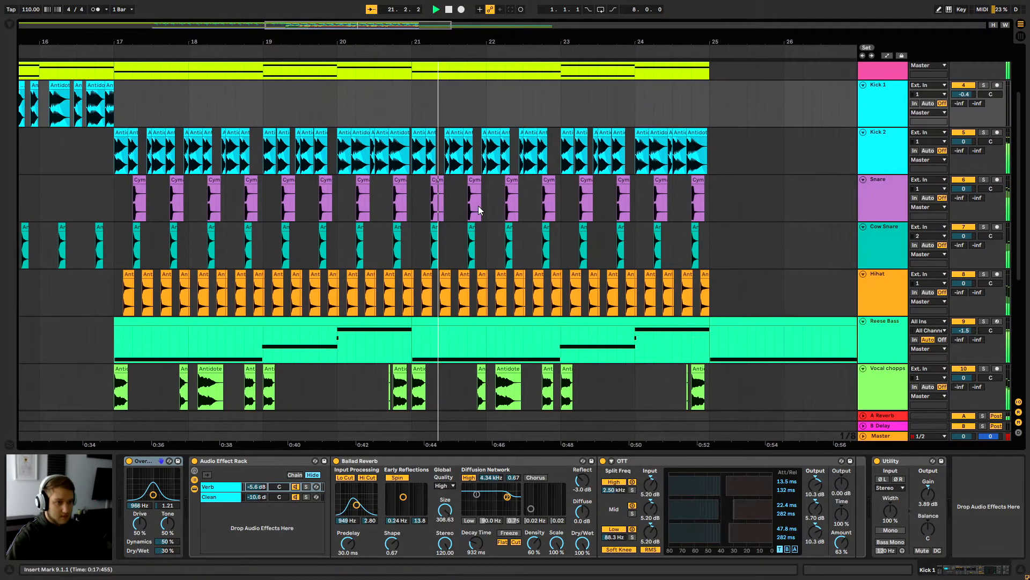
scroll(478, 209, up, 2)
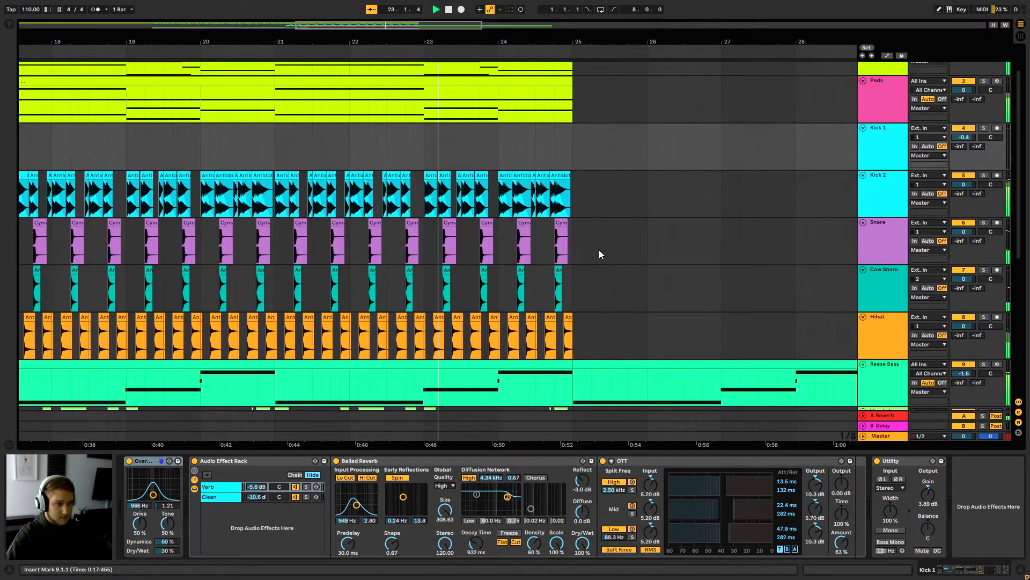
scroll(577, 241, down, 2)
scroll(558, 231, down, 1)
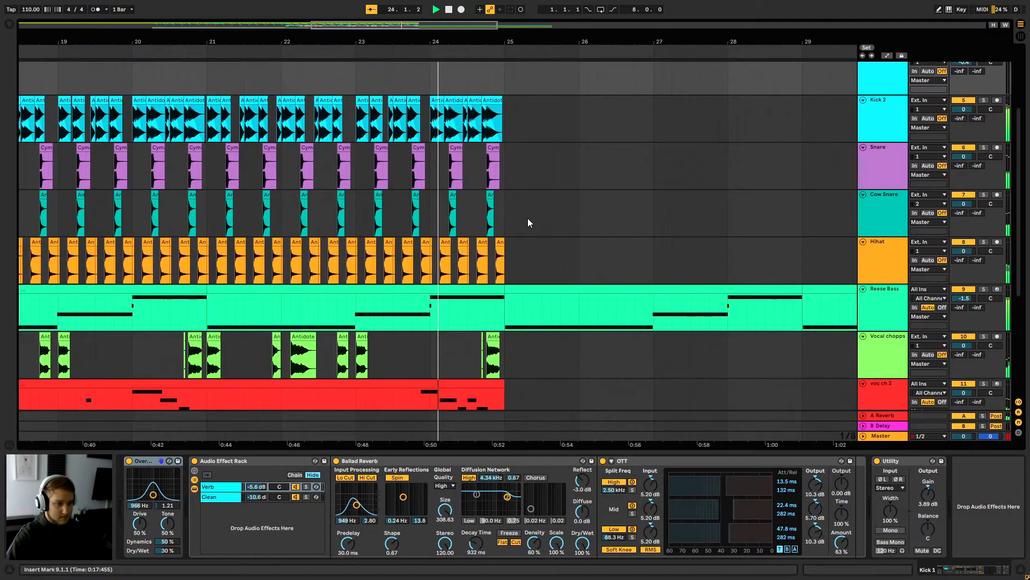
scroll(527, 217, down, 4)
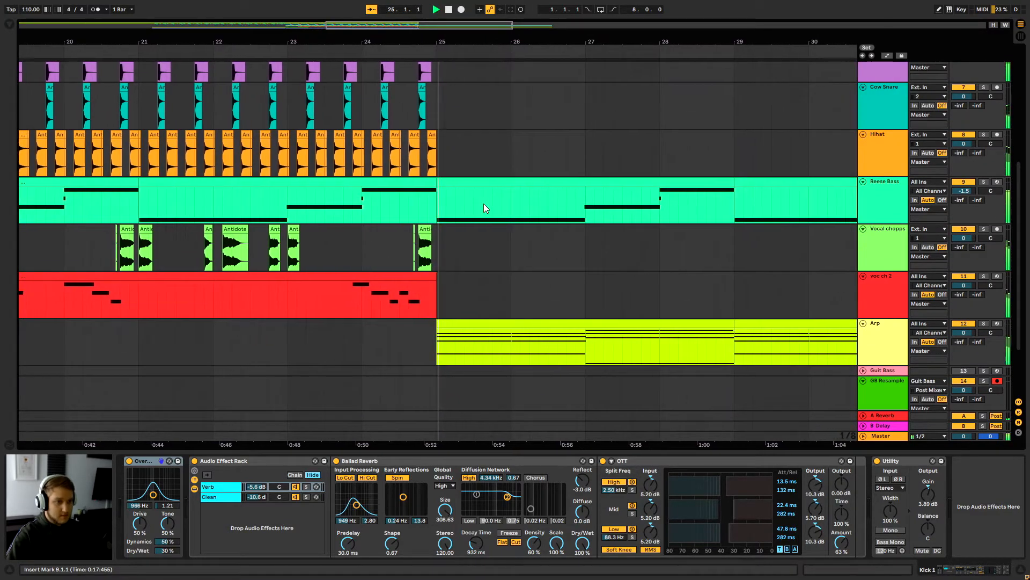
key(space)
Place the insert marker on the Reese Bass track at bar 25 and look over the arrangement's tracks.
click(383, 205)
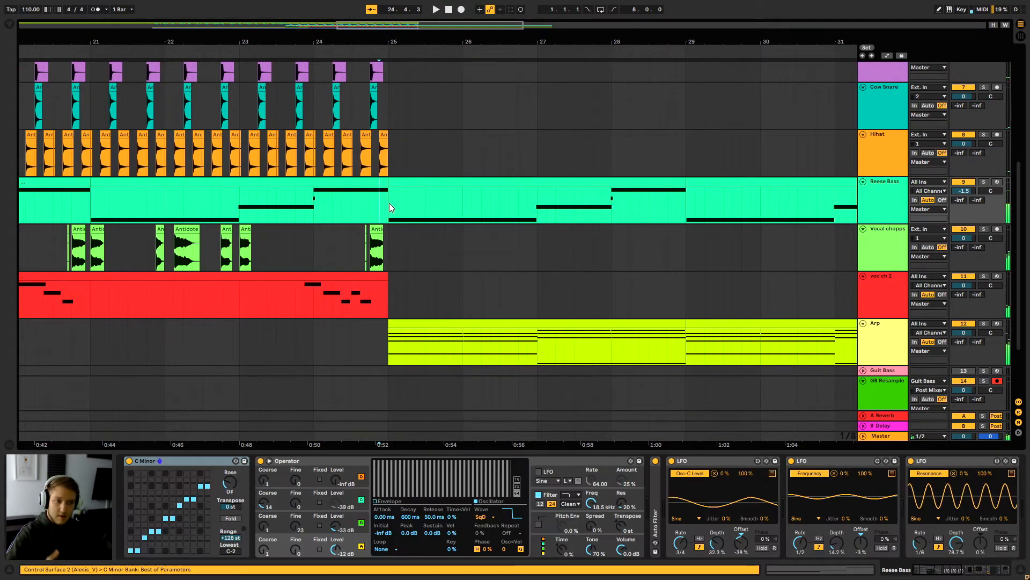
drag(377, 40, 383, 16)
scroll(400, 211, up, 5)
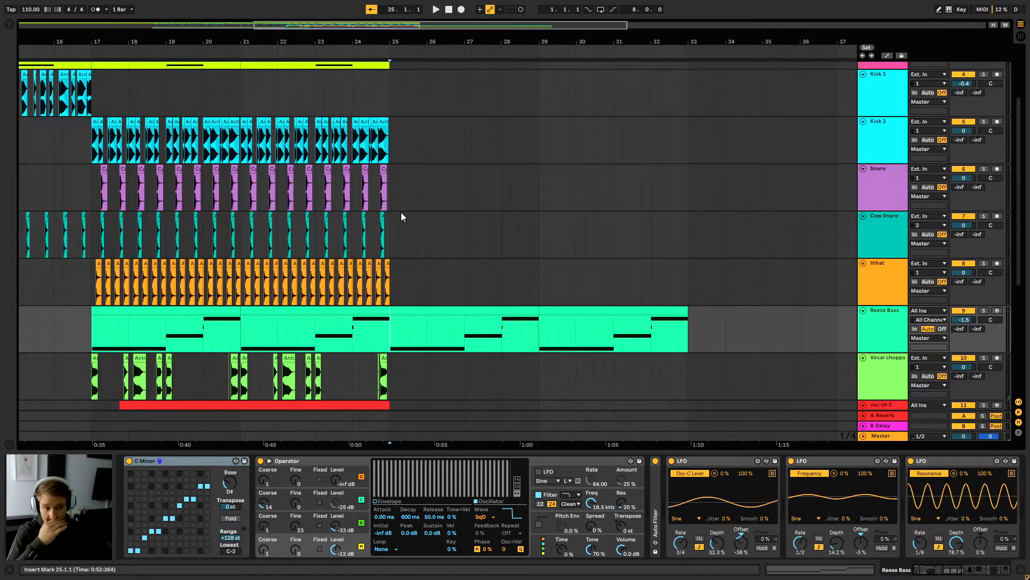
scroll(402, 213, up, 4)
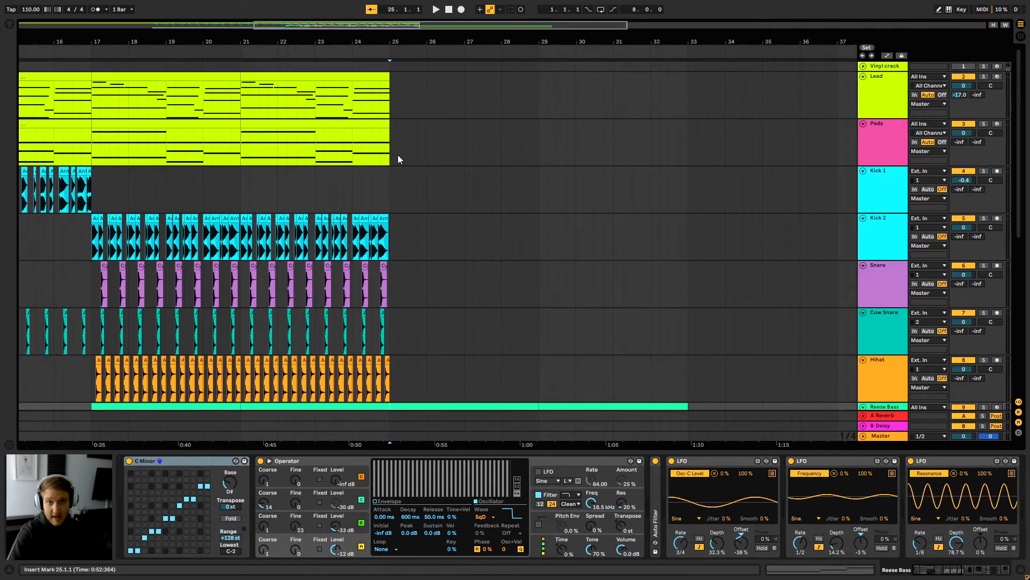
scroll(398, 144, down, 13)
scroll(382, 166, up, 13)
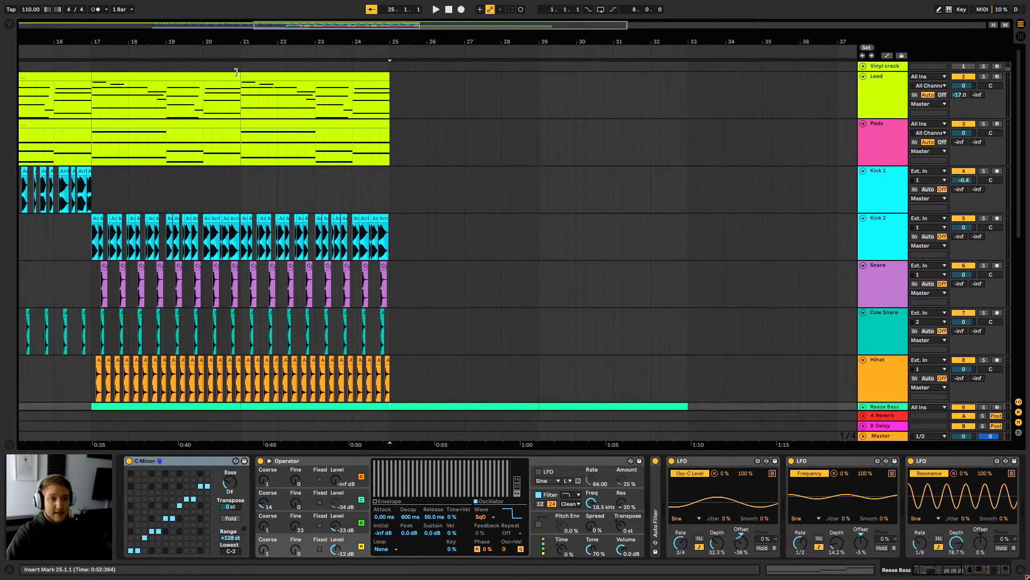
Show the arrangement from bar 1 and unfold the Vinyl crack track.
drag(240, 42, 487, 45)
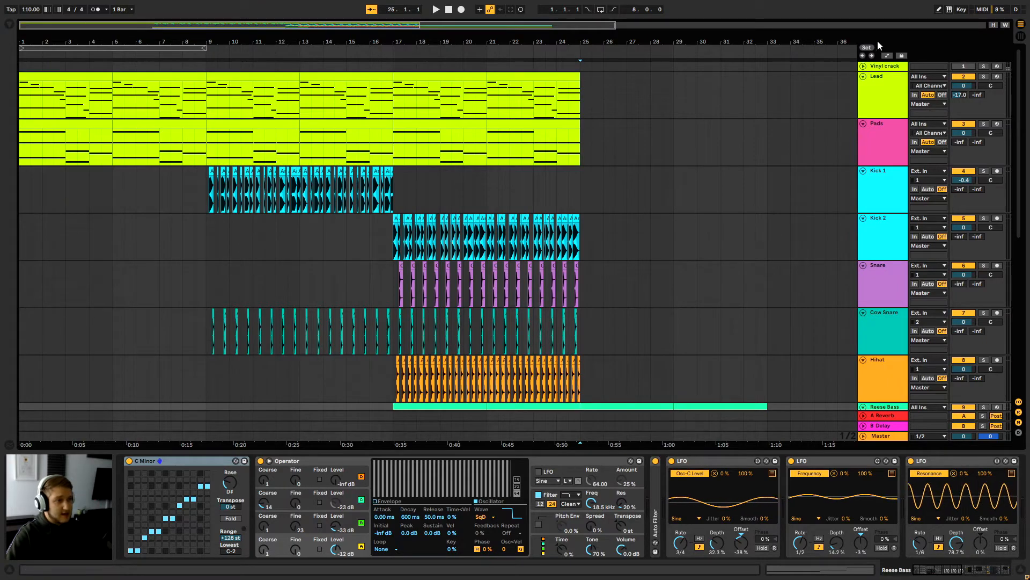
click(863, 66)
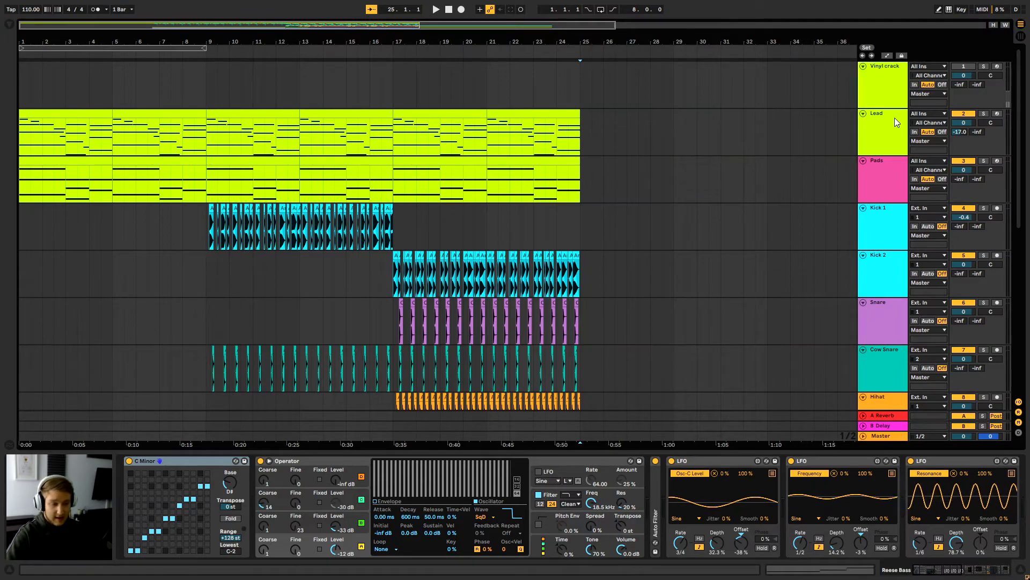
scroll(649, 146, down, 4)
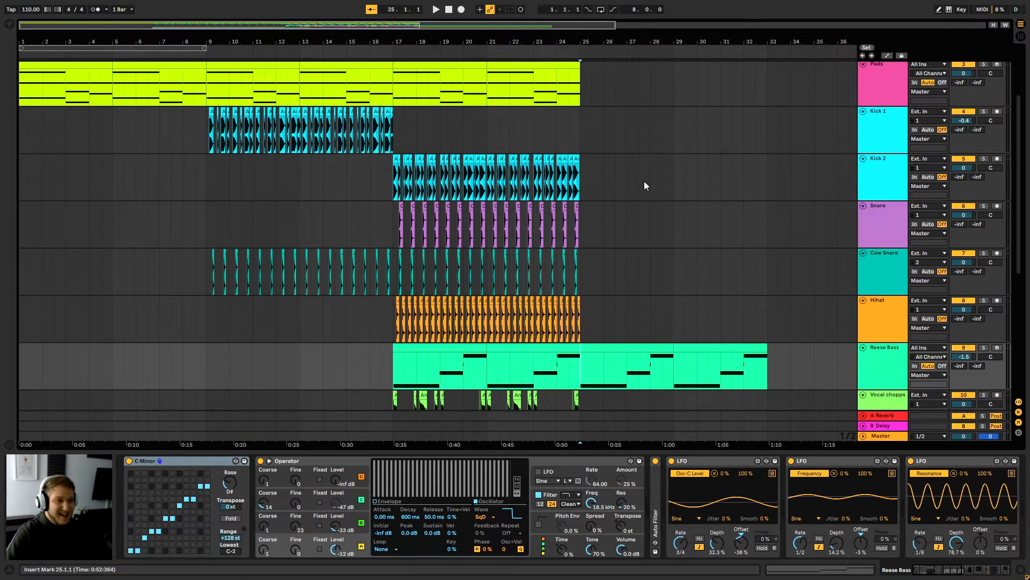
scroll(644, 183, up, 4)
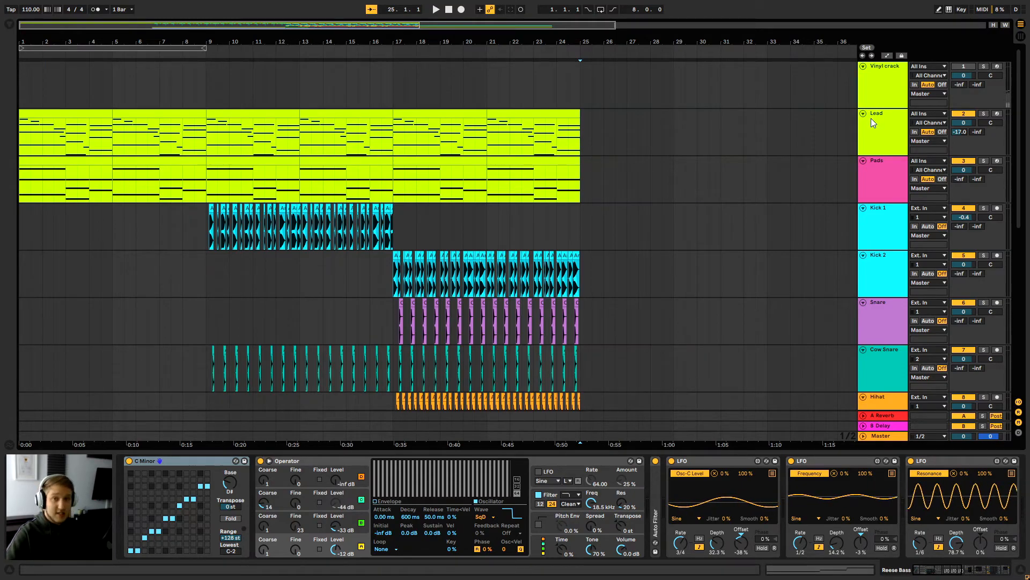
Show the Vinyl crack track's device chain, highlight its Auto Filter and Utility, and activate the track.
click(882, 81)
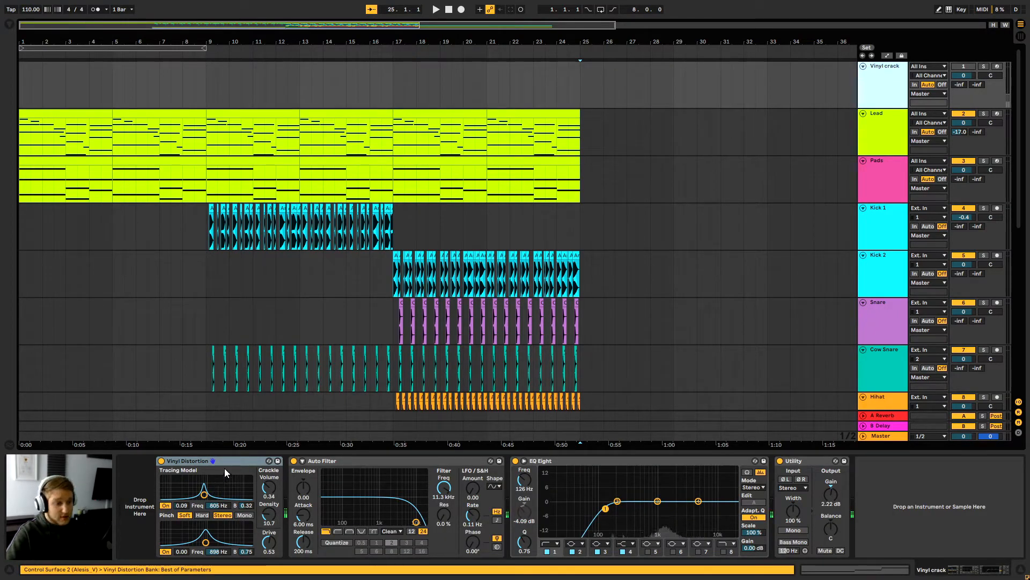
click(325, 464)
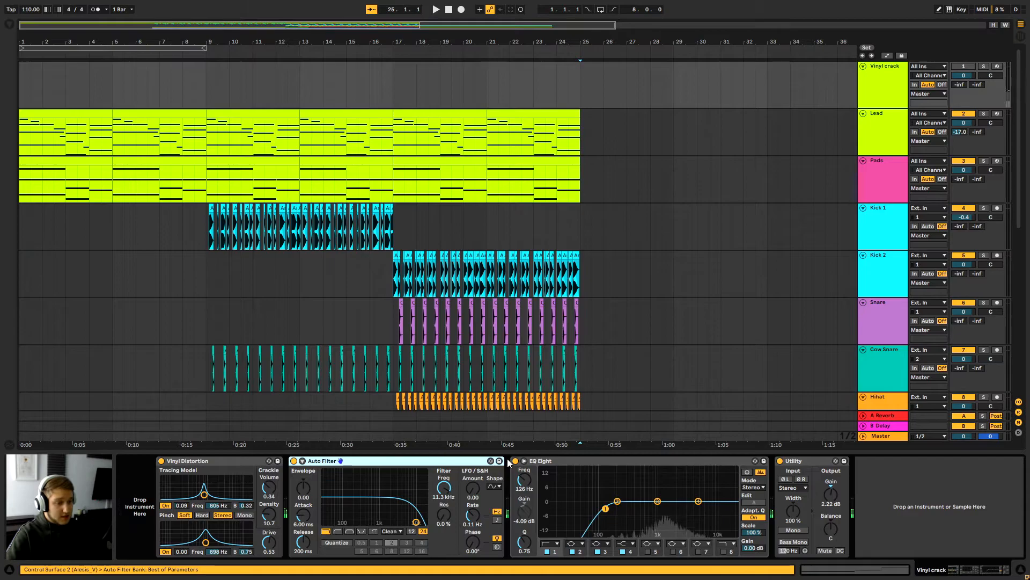
click(821, 462)
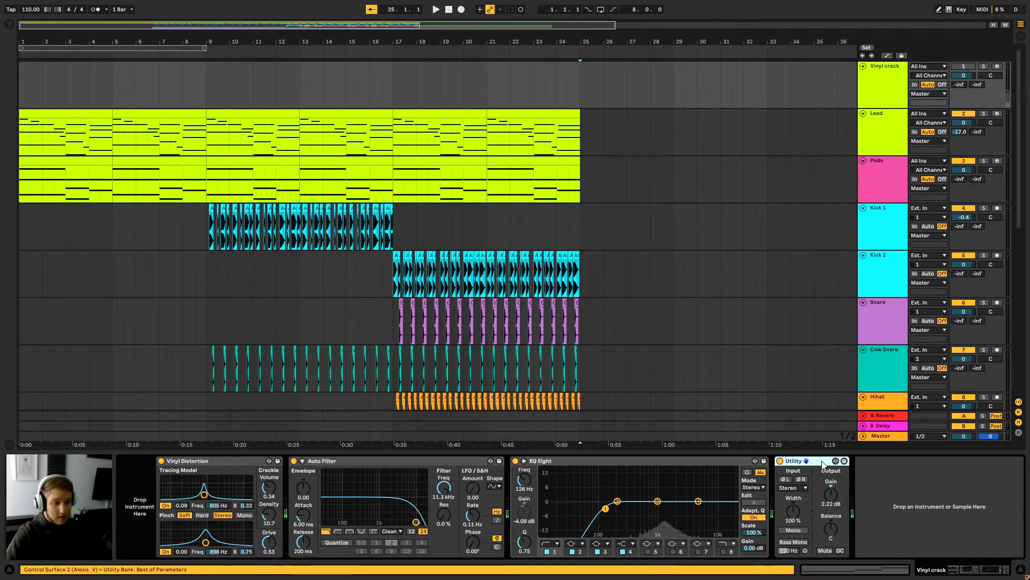
click(964, 65)
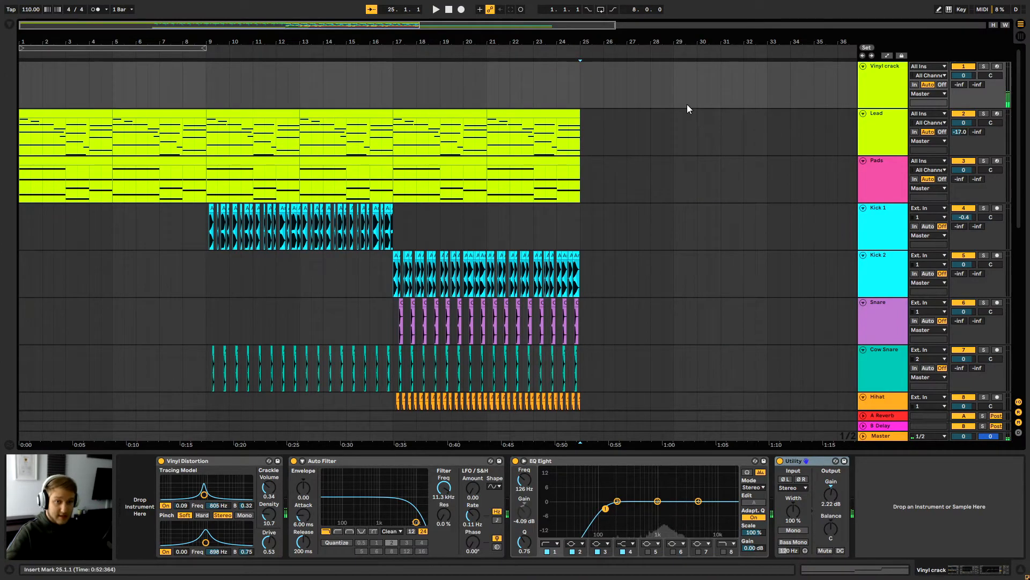
click(294, 461)
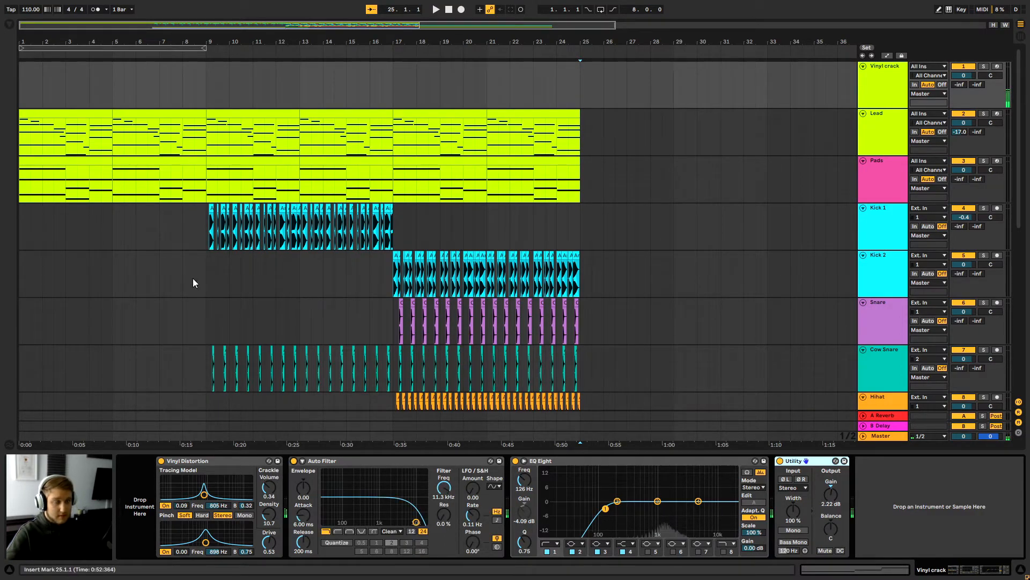
Place the insert marker at bar 1, hide the device view and play the whole arrangement from the start.
drag(166, 41, 166, 37)
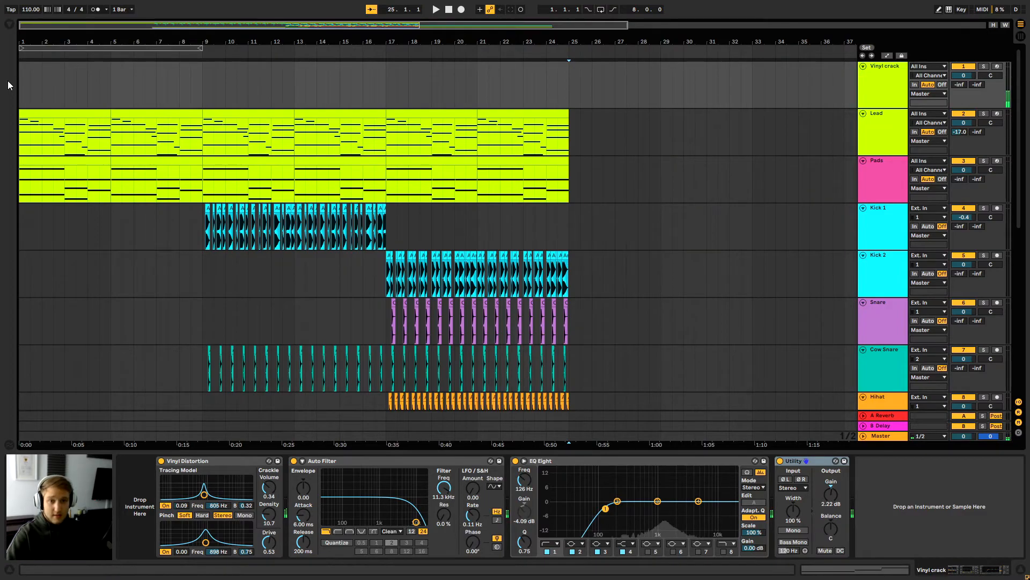
scroll(215, 252, down, 5)
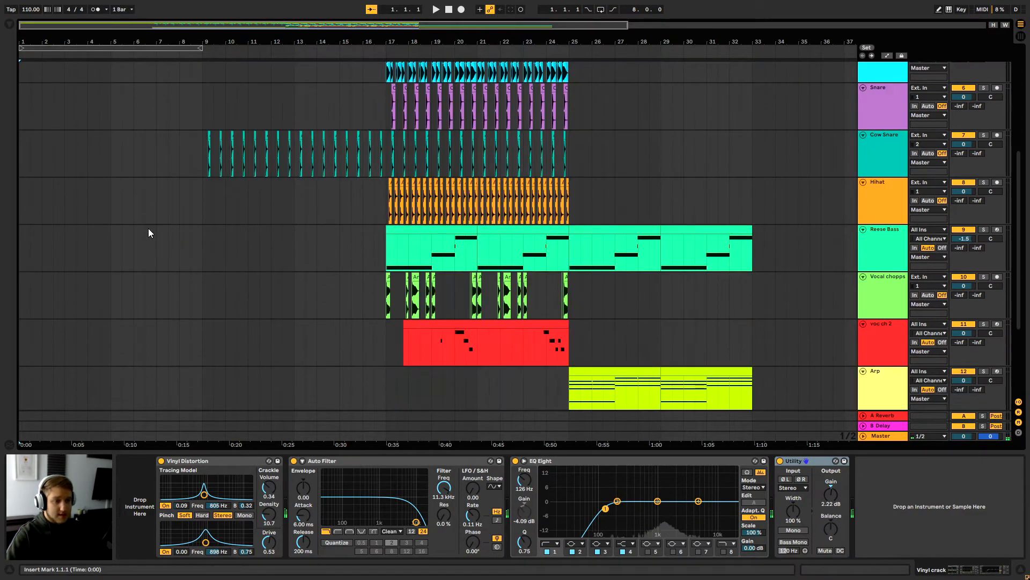
scroll(157, 237, up, 5)
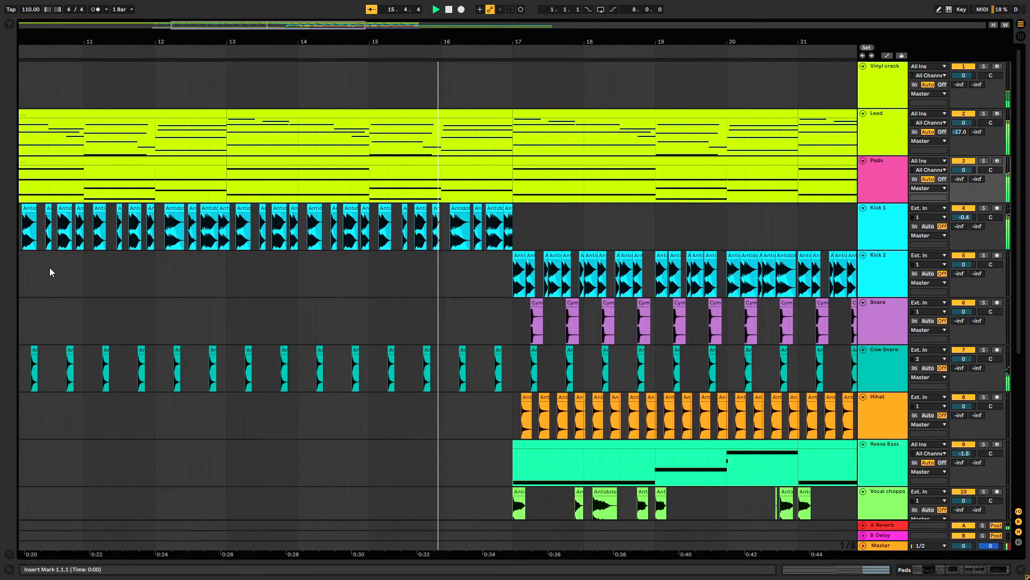
Examine the tracks from Lead down to the piano while the full mix plays from bar 16 into the Arp section after bar 25.
scroll(34, 310, down, 1)
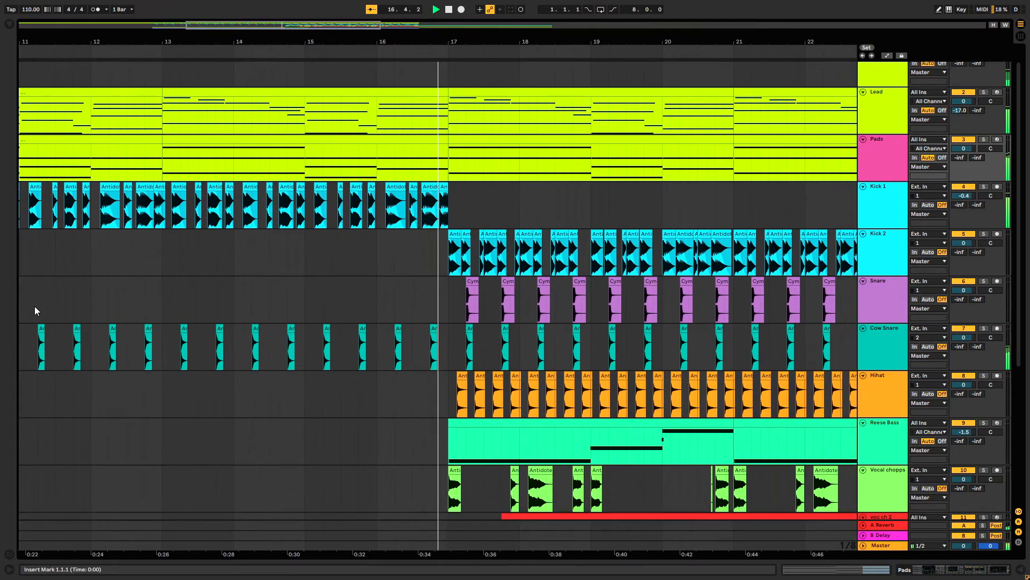
scroll(35, 310, down, 2)
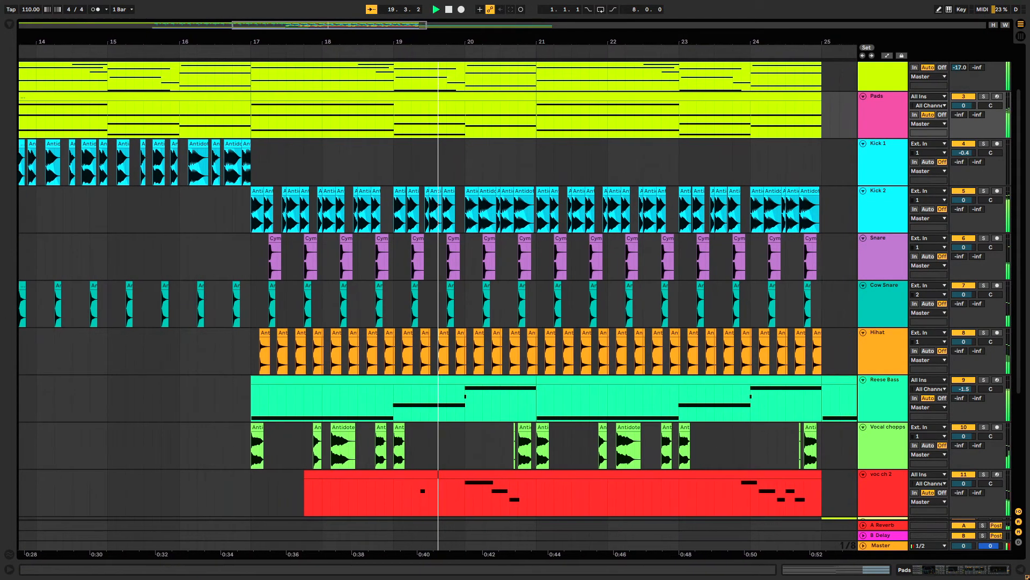
scroll(101, 441, down, 8)
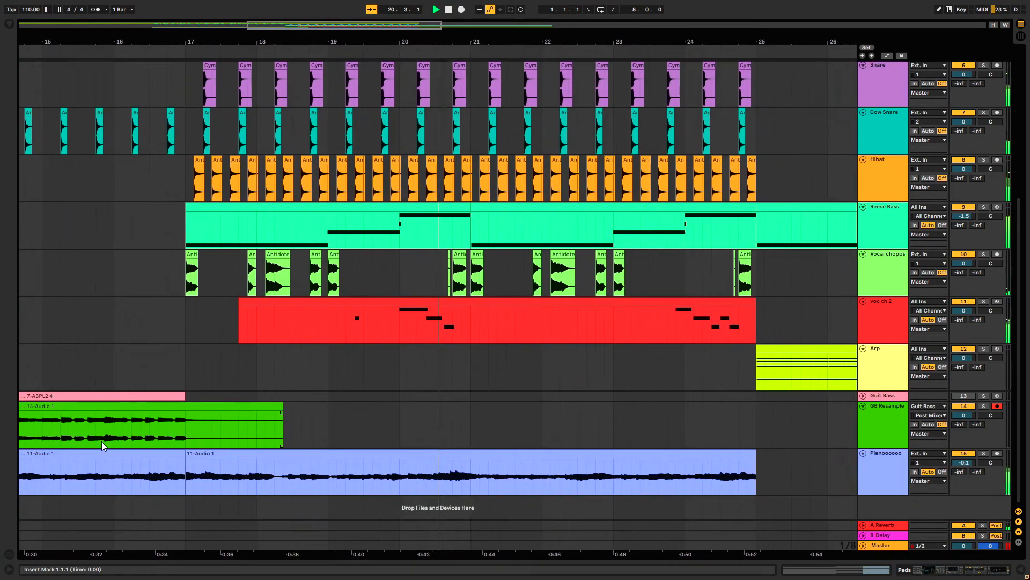
scroll(102, 441, up, 5)
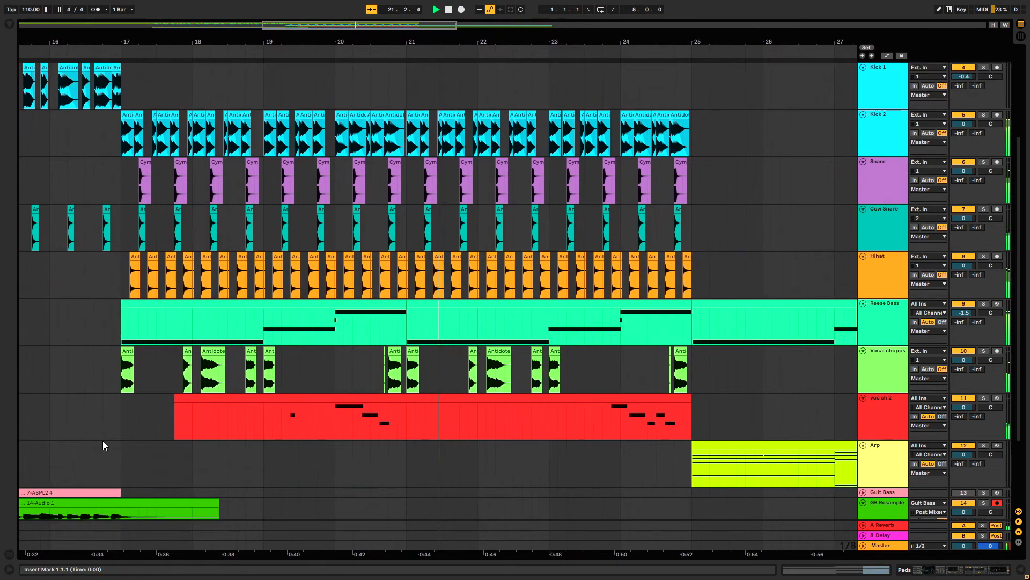
scroll(103, 445, up, 5)
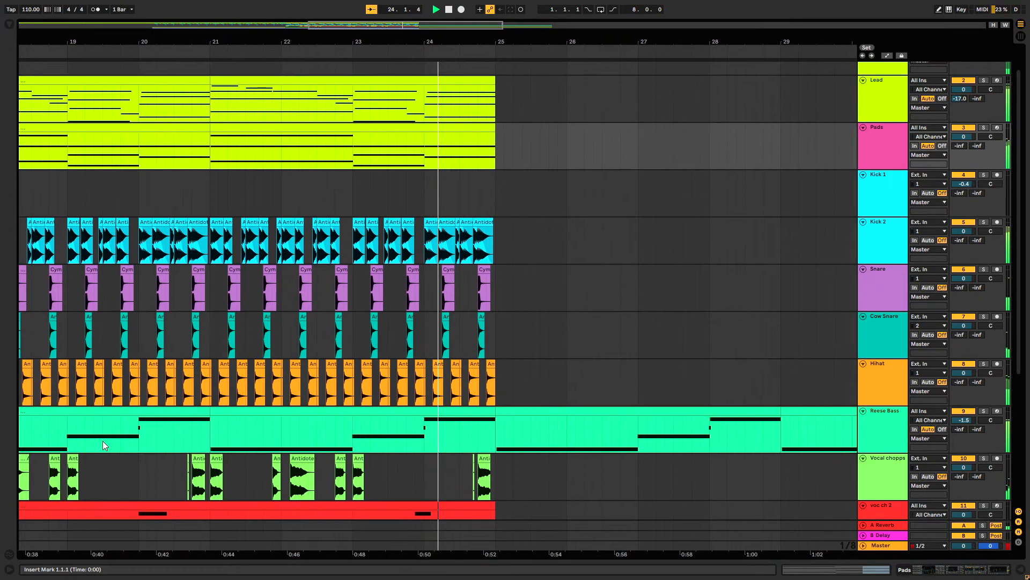
scroll(103, 445, up, 1)
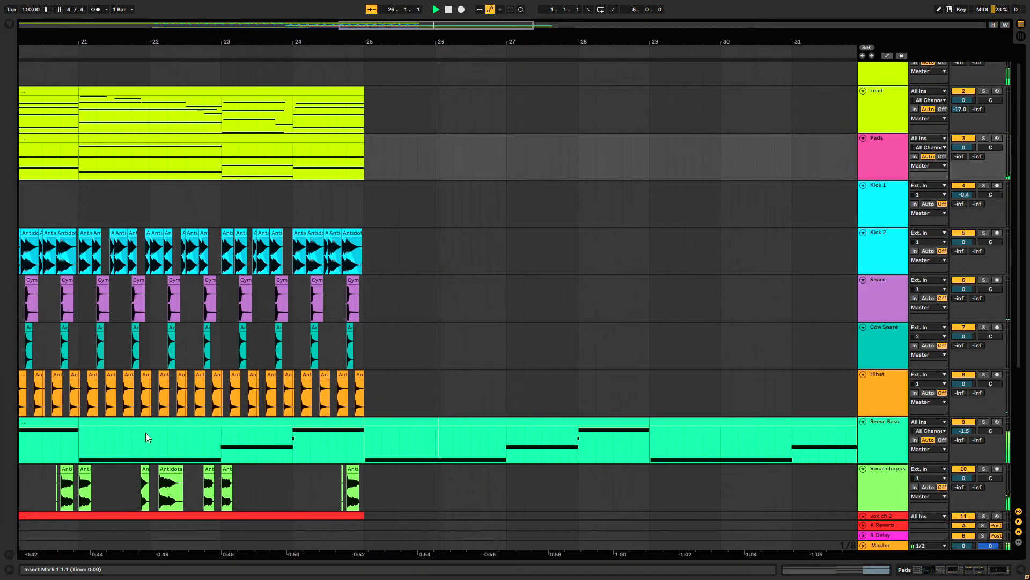
scroll(228, 378, down, 4)
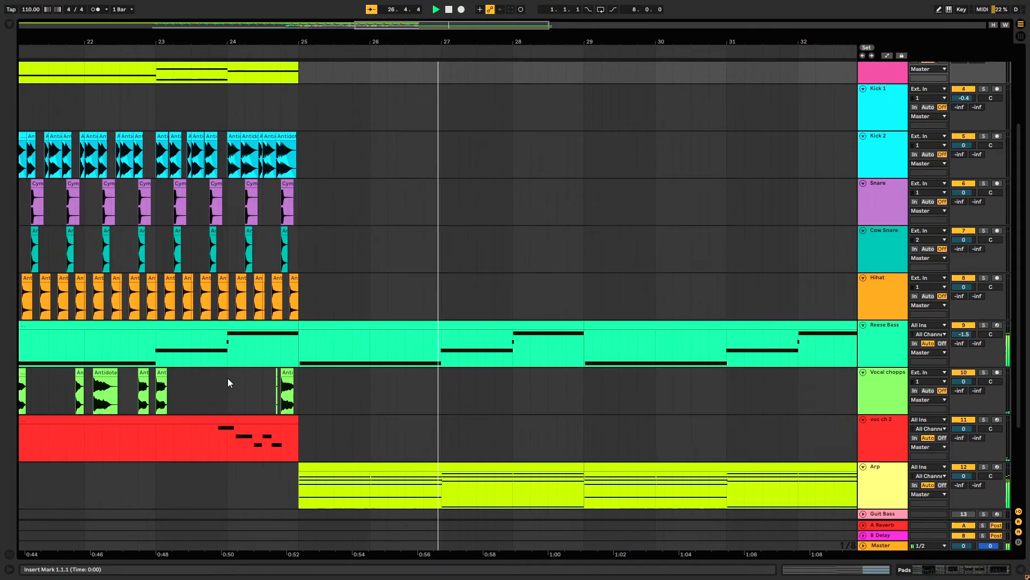